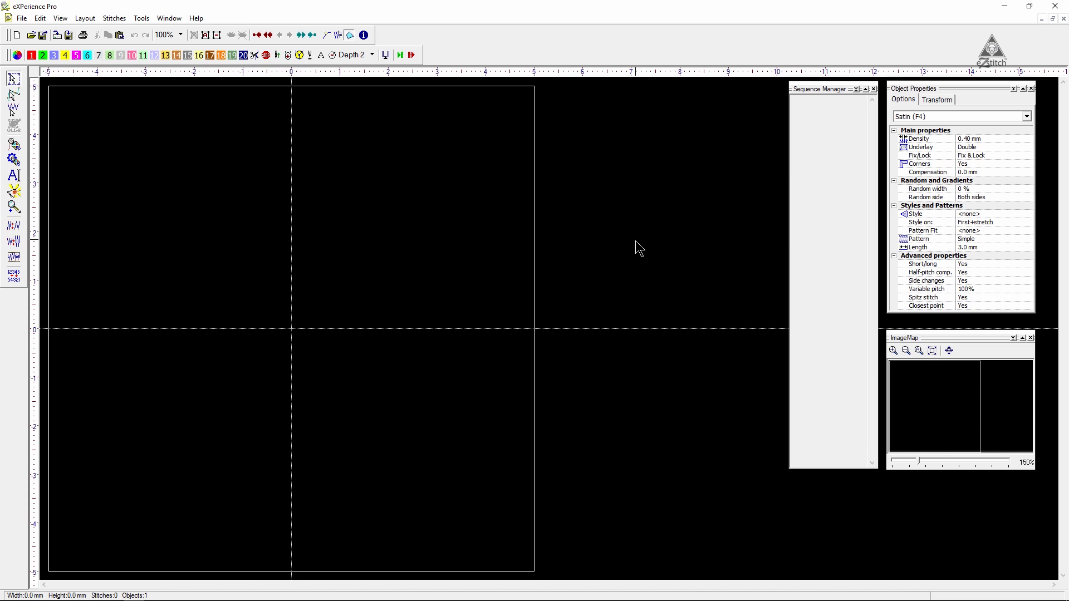
click(944, 99)
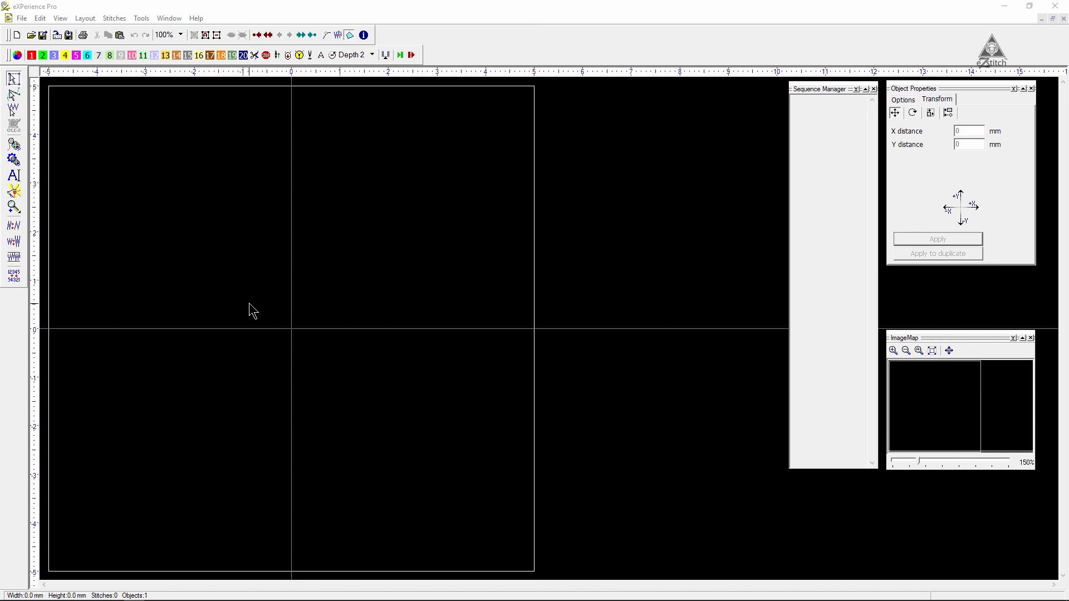
key(XF86Calculator)
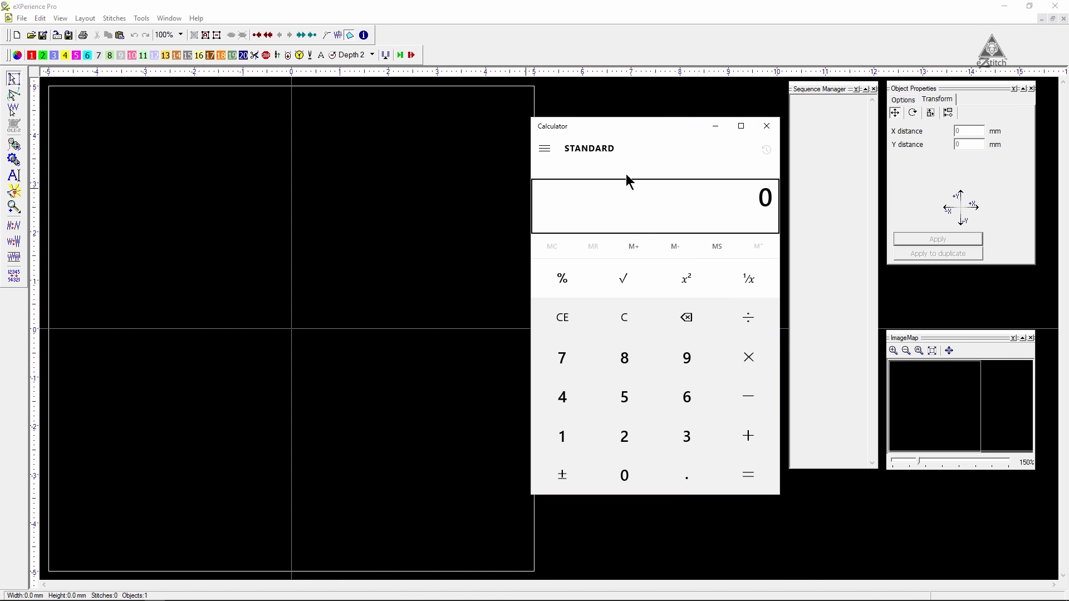
click(905, 99)
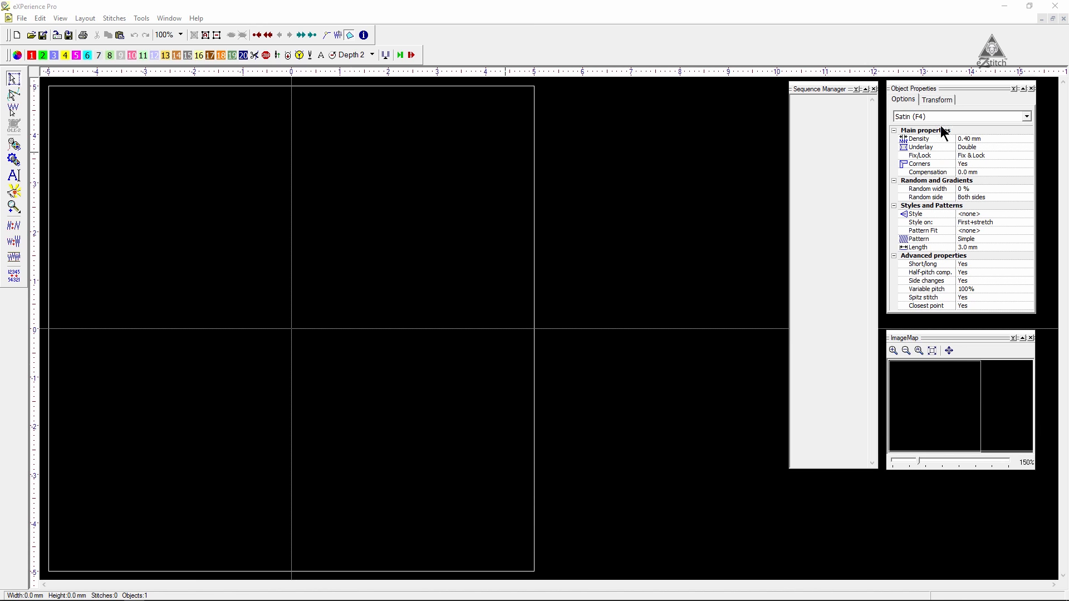
Draw a pointed leaf-shaped satin object about 5 mm wide and 17.5 mm tall, right of the hoop's vertical centre line and above its horizontal one.
click(15, 145)
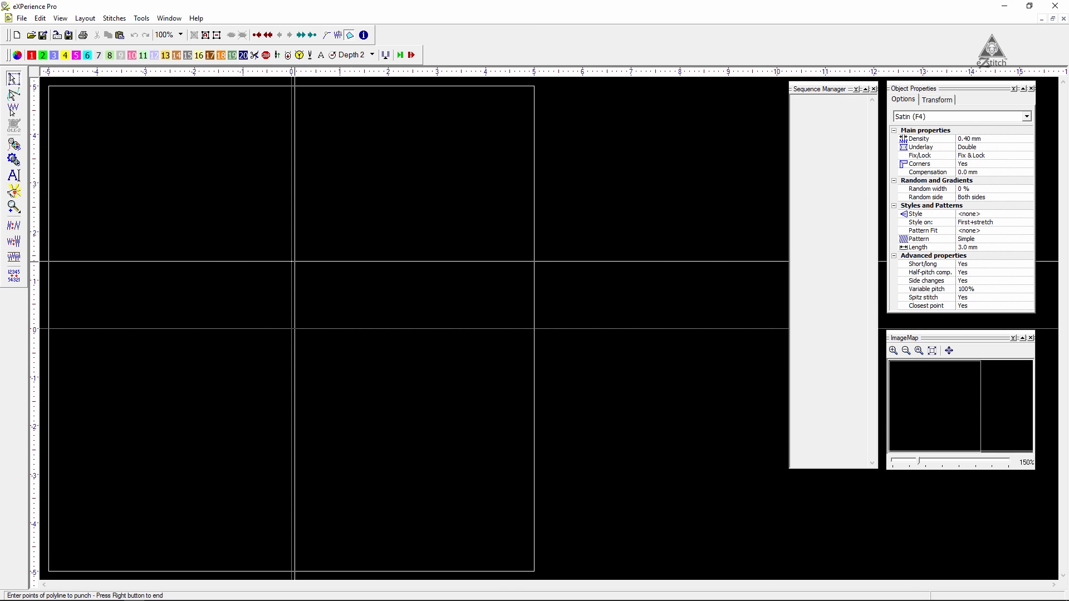
click(375, 237)
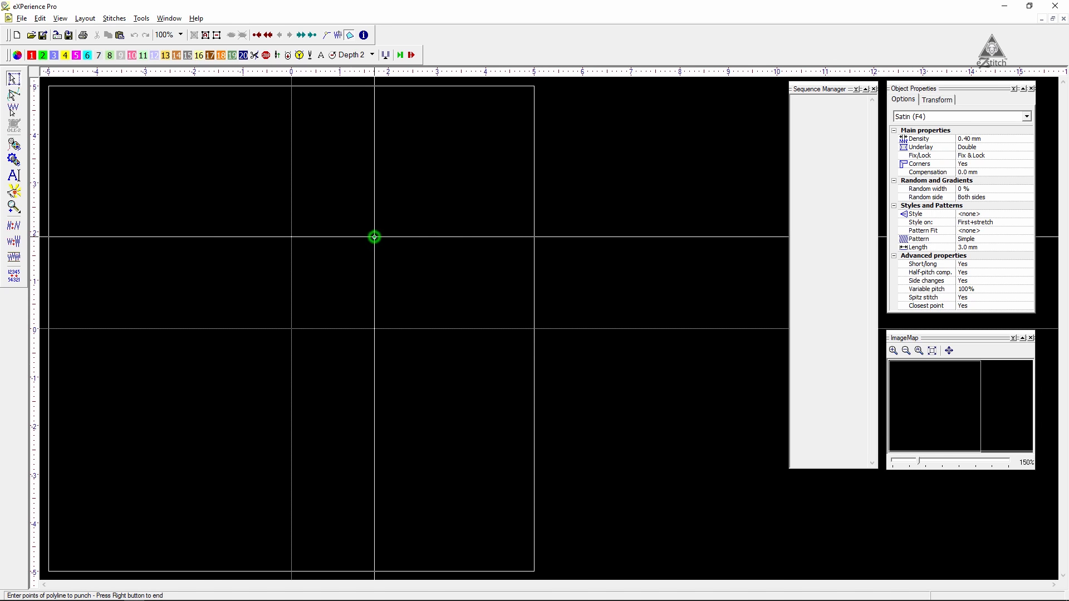
click(363, 272)
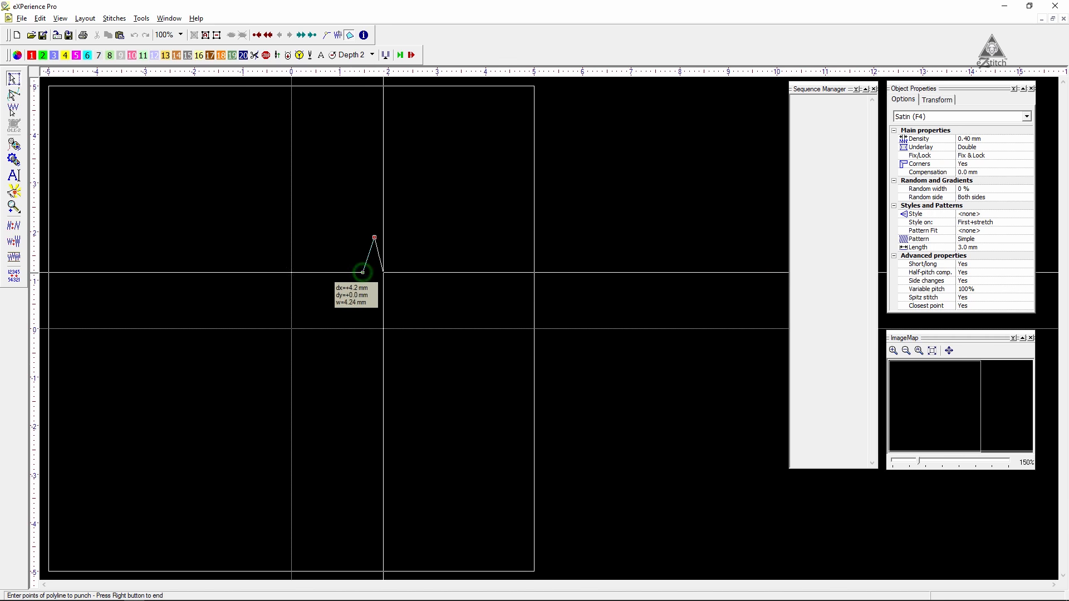
click(387, 272)
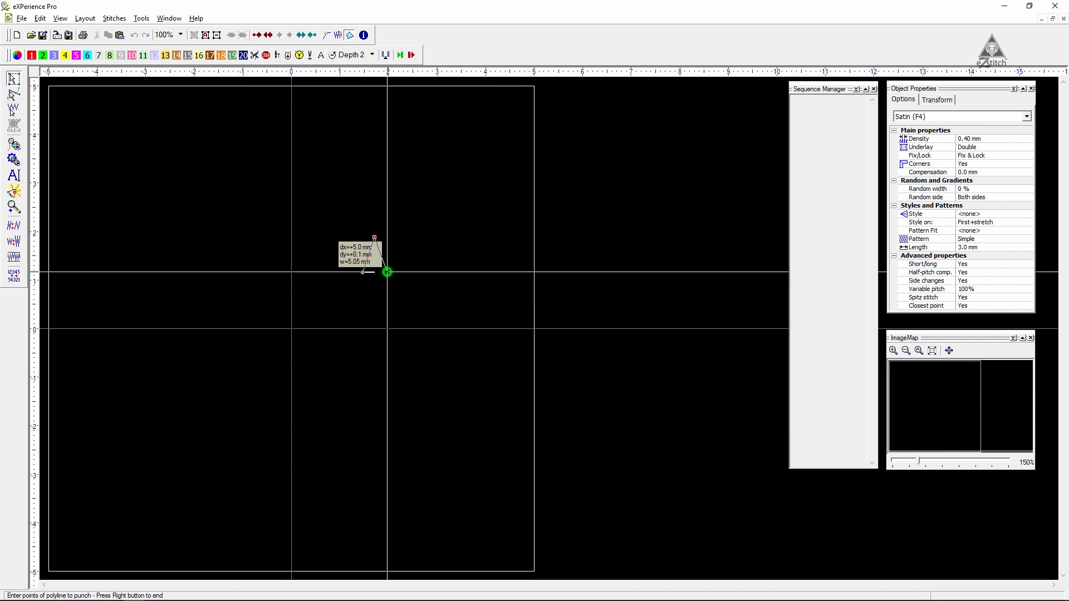
click(373, 323)
right_click(374, 324)
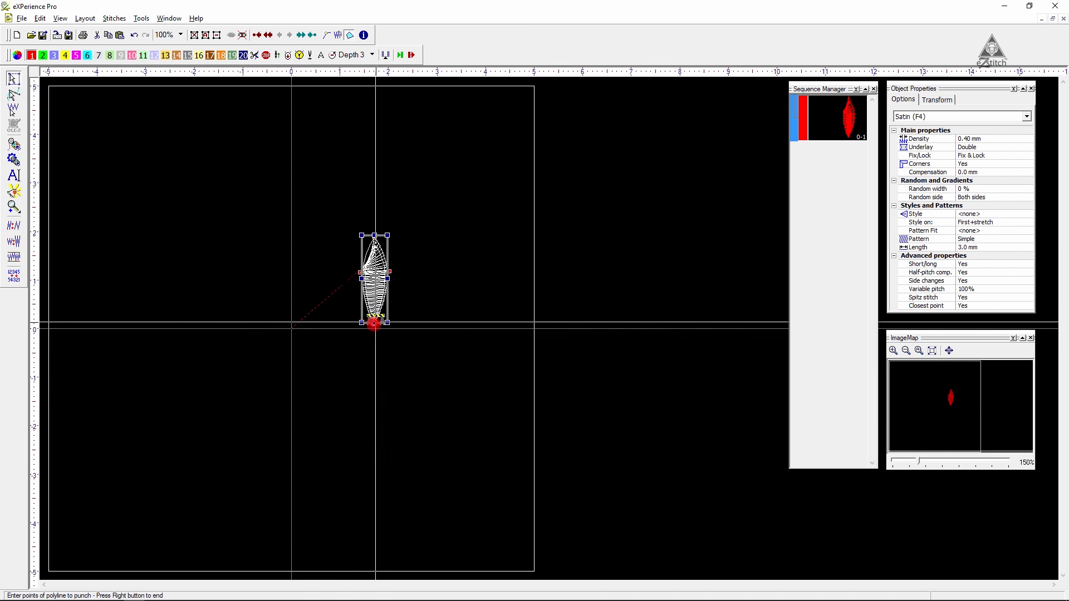
Edit the satin leaf's outline, shifting the point just below its upper tip slightly to the left.
drag(313, 195, 459, 383)
click(14, 95)
drag(209, 203, 243, 227)
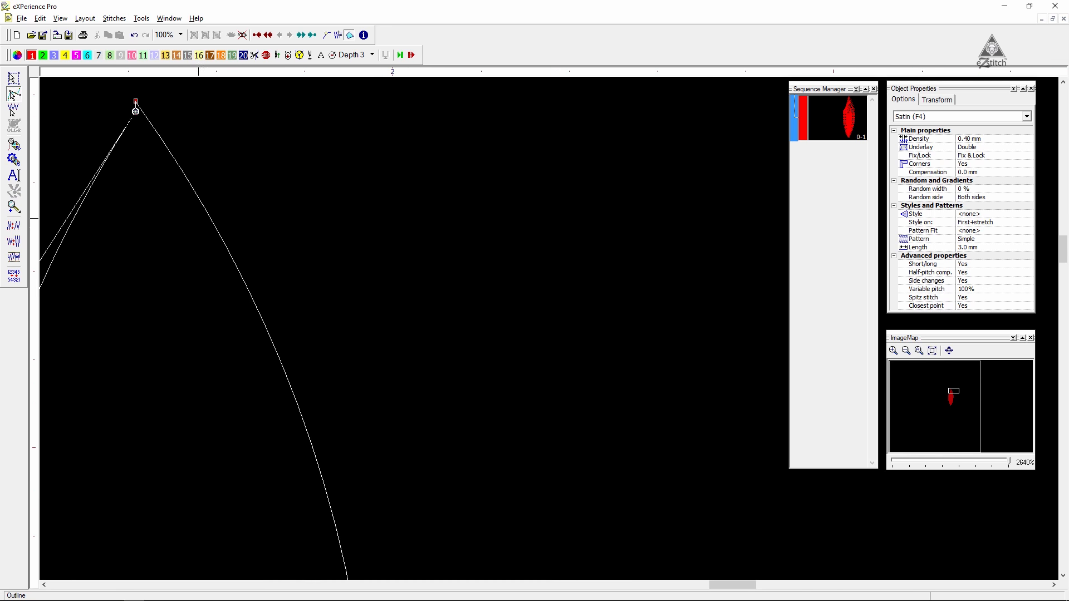
drag(135, 111, 105, 118)
click(18, 82)
scroll(612, 242, down, 4)
scroll(282, 149, down, 2)
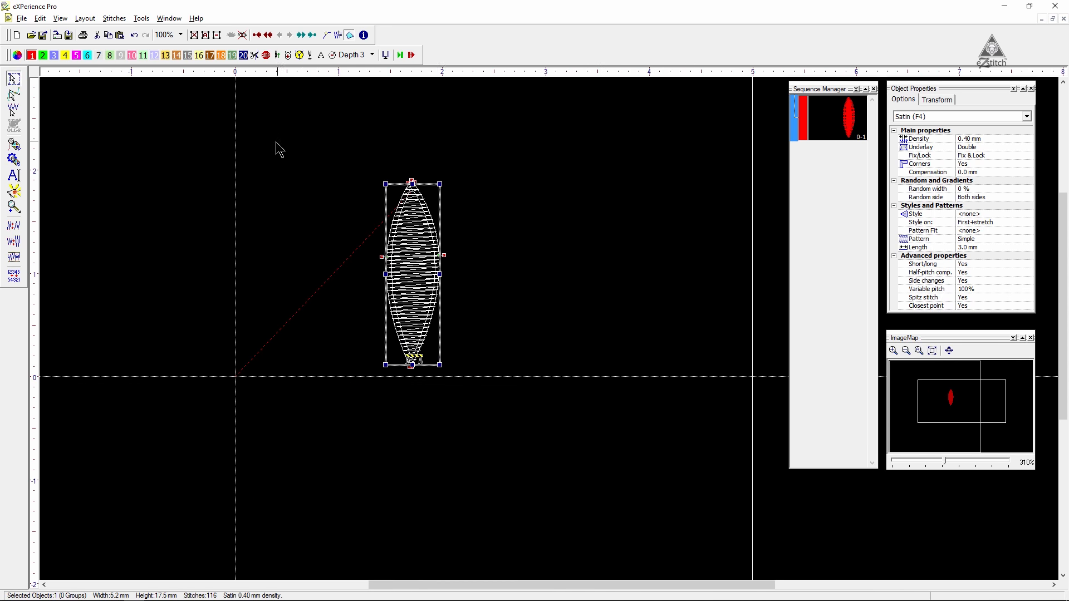
Deselect the leaf and inspect its satin stitches up close around the upper tip.
click(515, 297)
scroll(510, 296, up, 2)
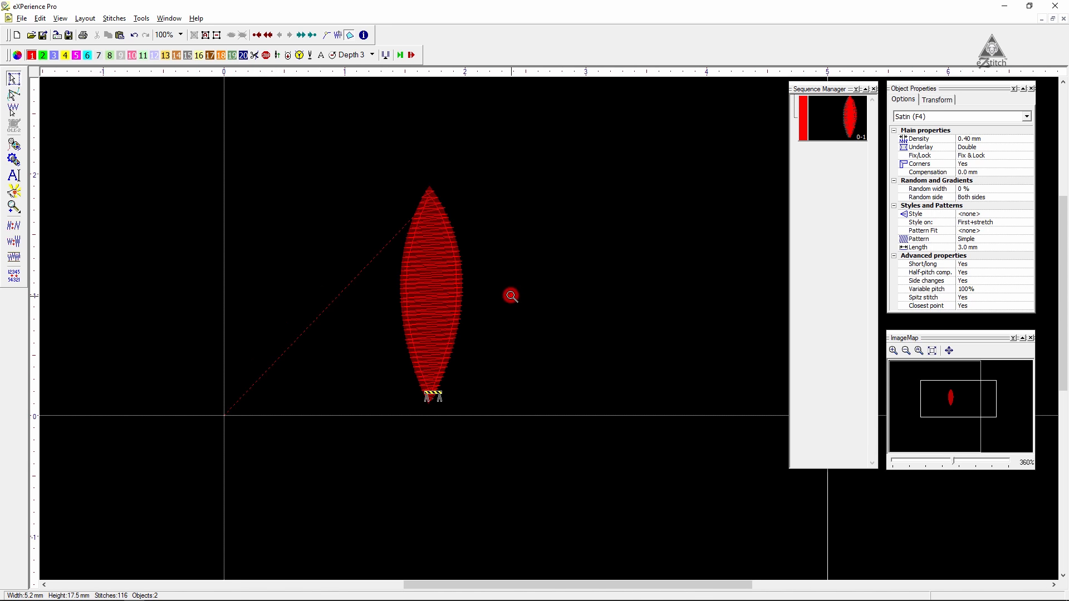
scroll(512, 298, up, 5)
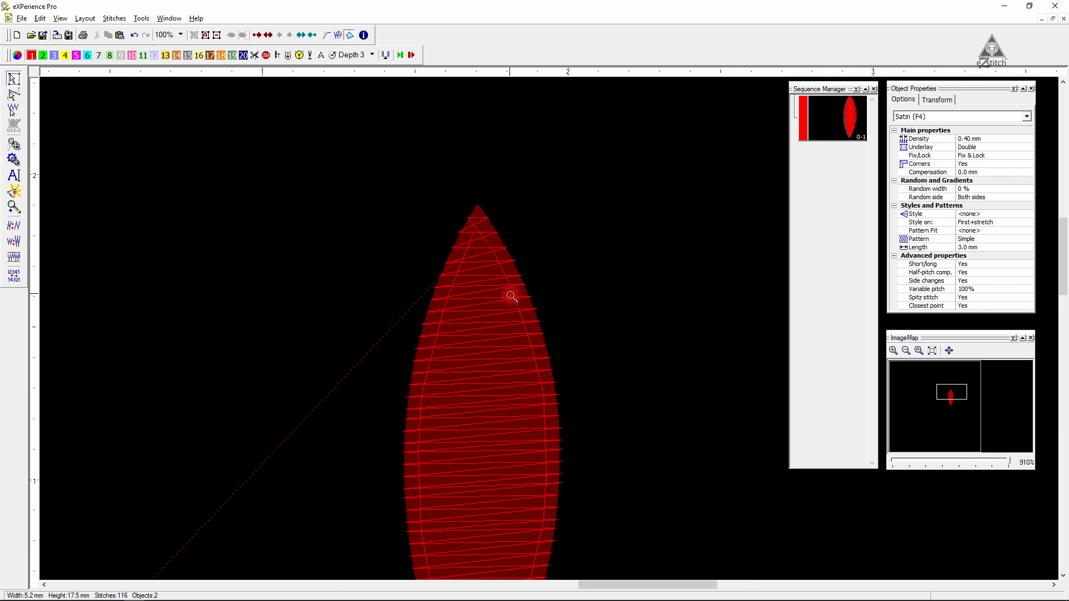
key(0)
key(Return)
key(Escape)
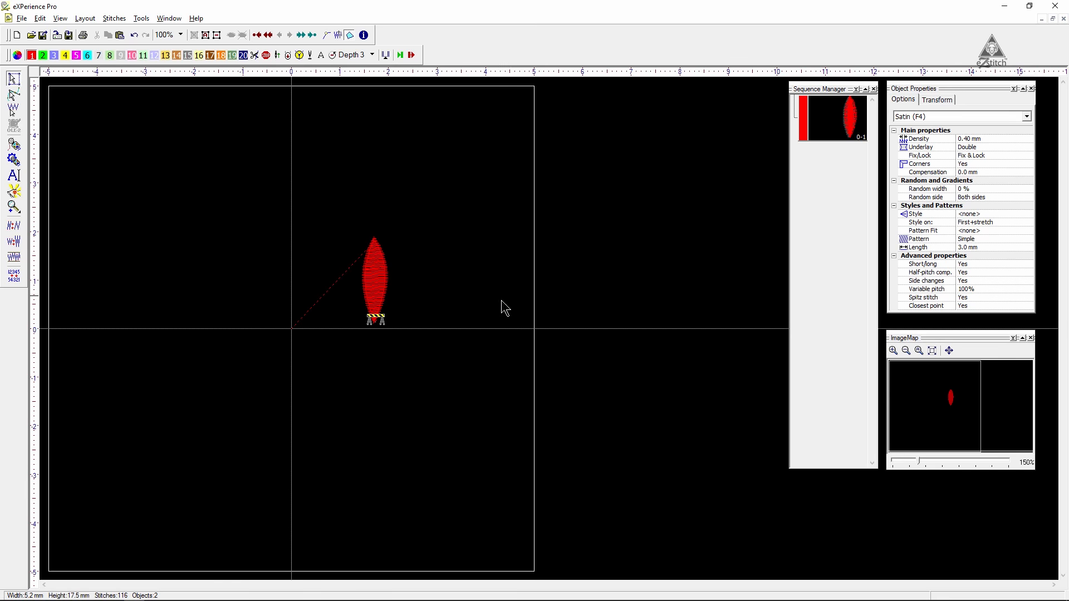
Scale the leaf proportionally to a height of 25 mm and move it to the centre of the hoop.
click(379, 279)
drag(379, 279, 342, 262)
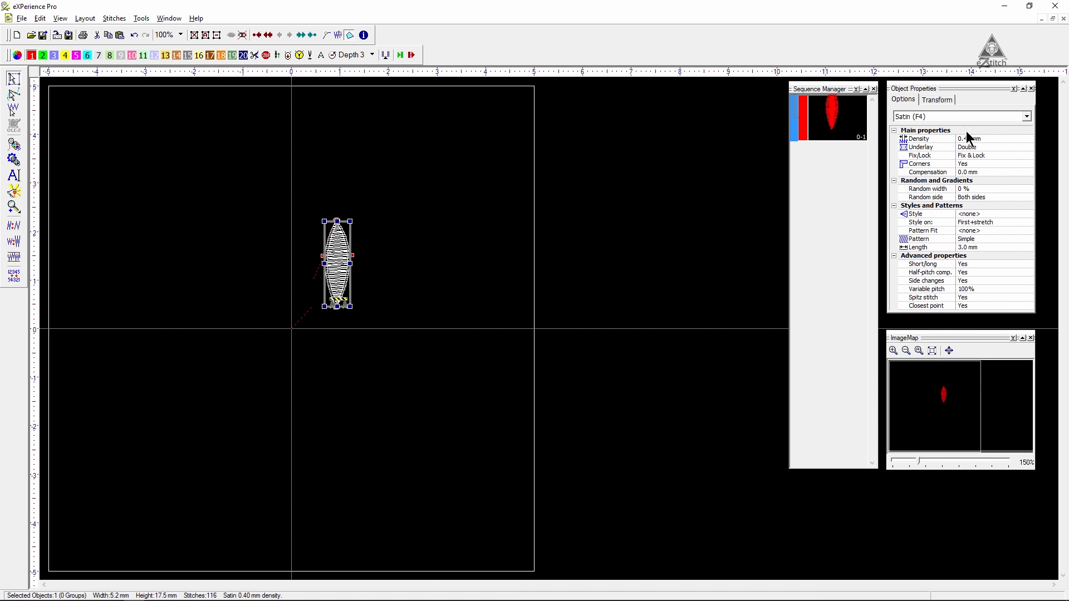
click(937, 100)
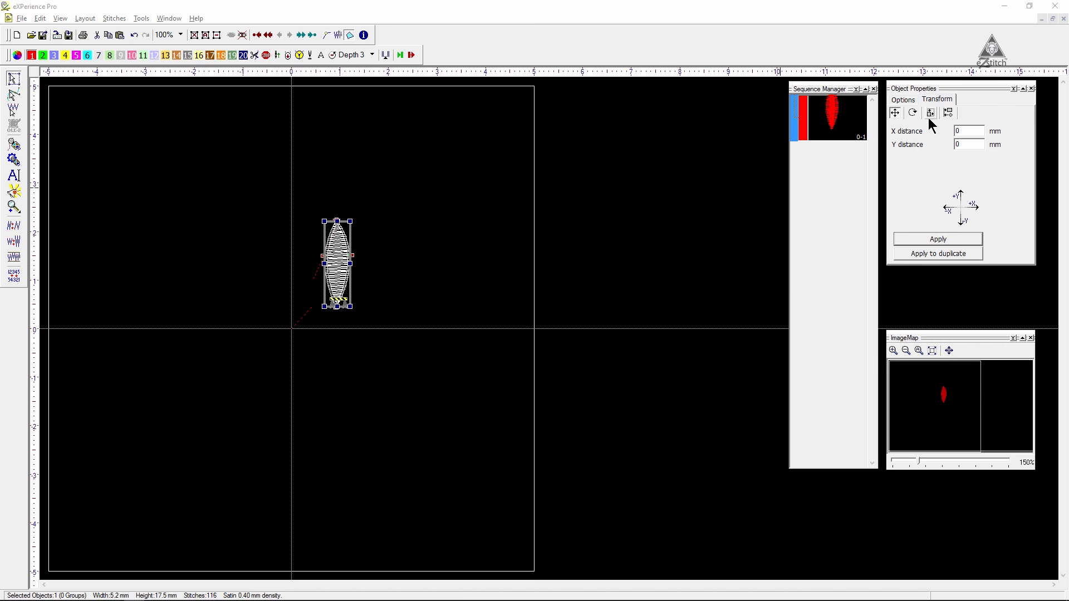
click(930, 115)
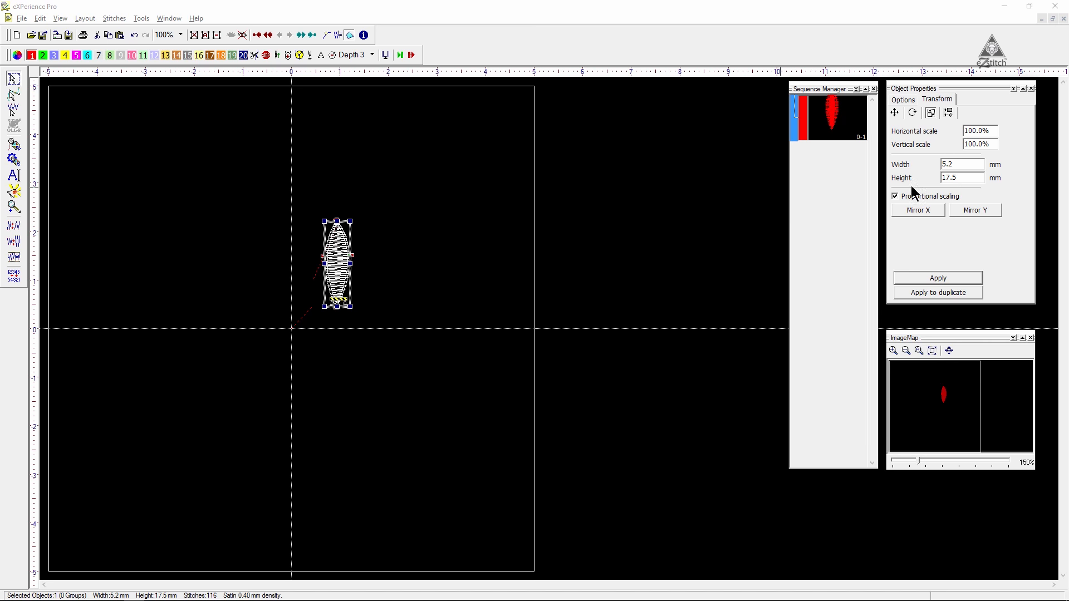
double_click(960, 177)
text(25)
click(940, 278)
drag(346, 285, 301, 355)
click(391, 279)
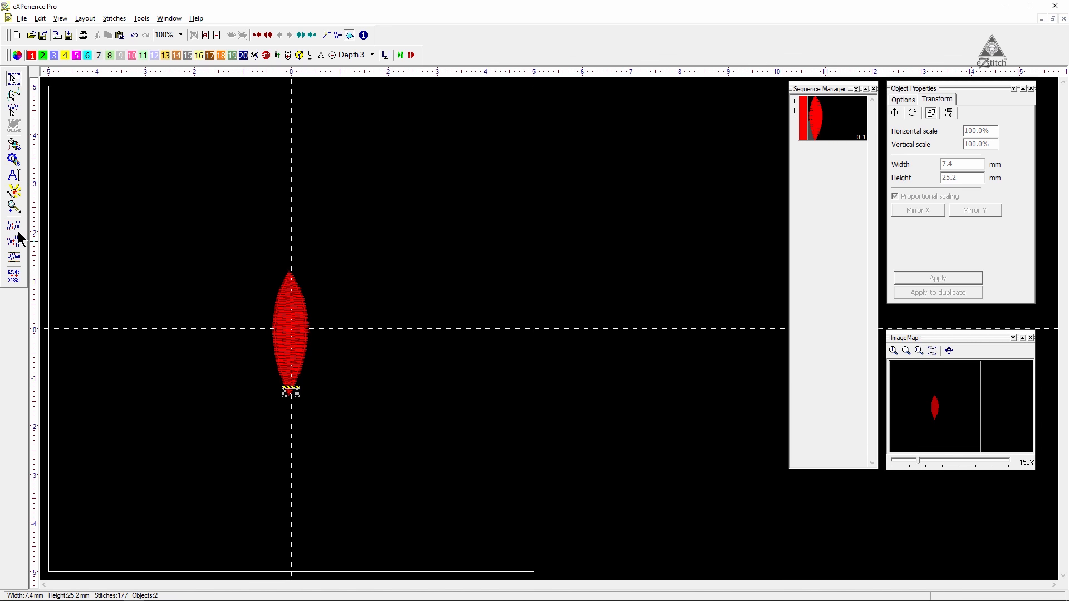
Add a text object reading "1inch = 25mm" above the leaf, starting near the hoop's upper-left corner.
click(19, 177)
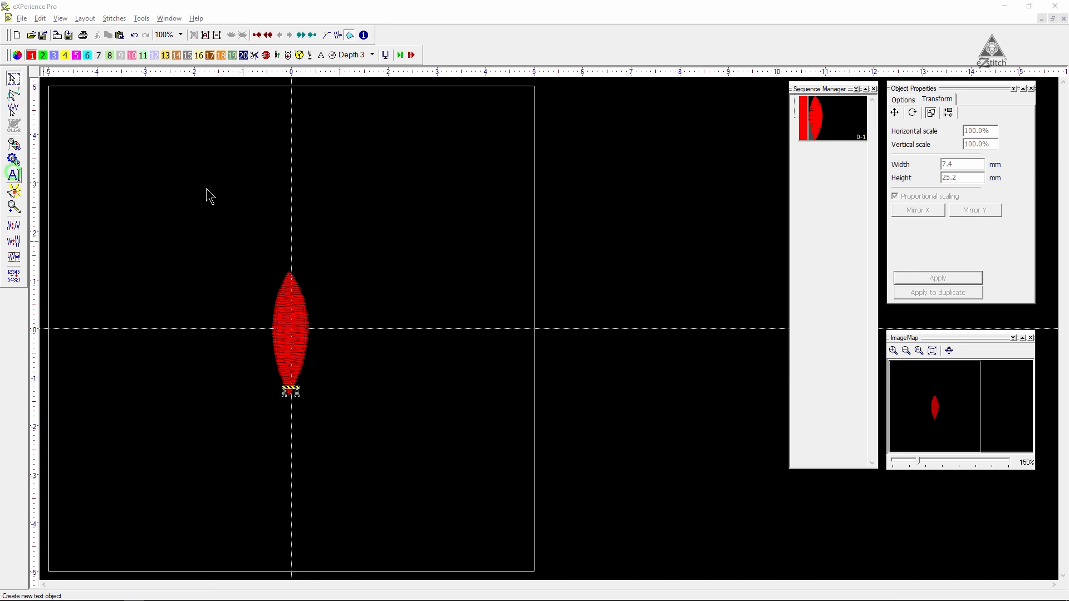
click(206, 192)
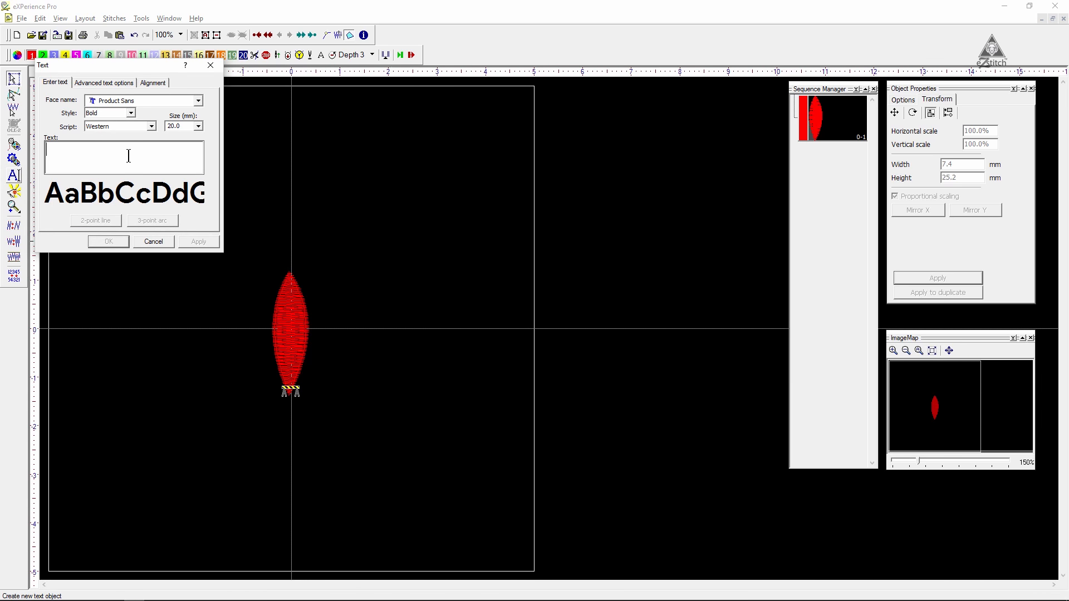
text(1i)
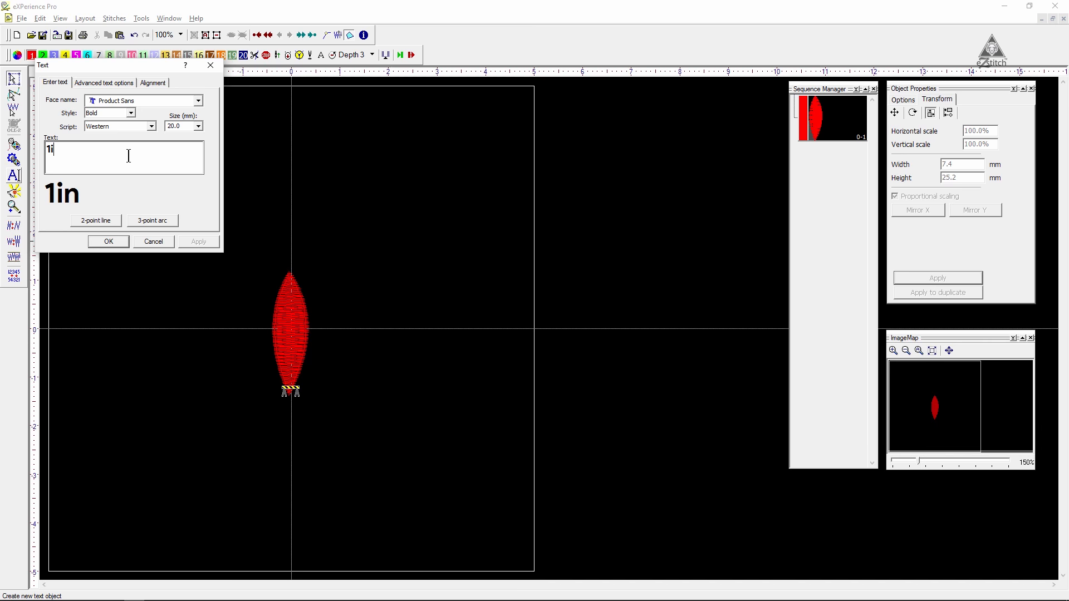
text(nch =)
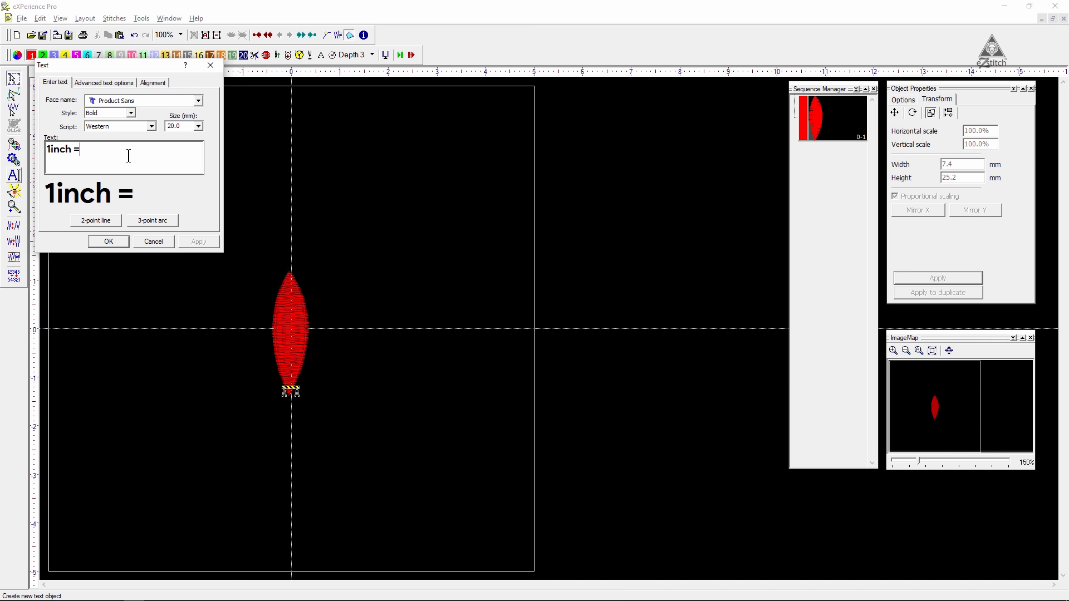
text( 25mm)
click(108, 241)
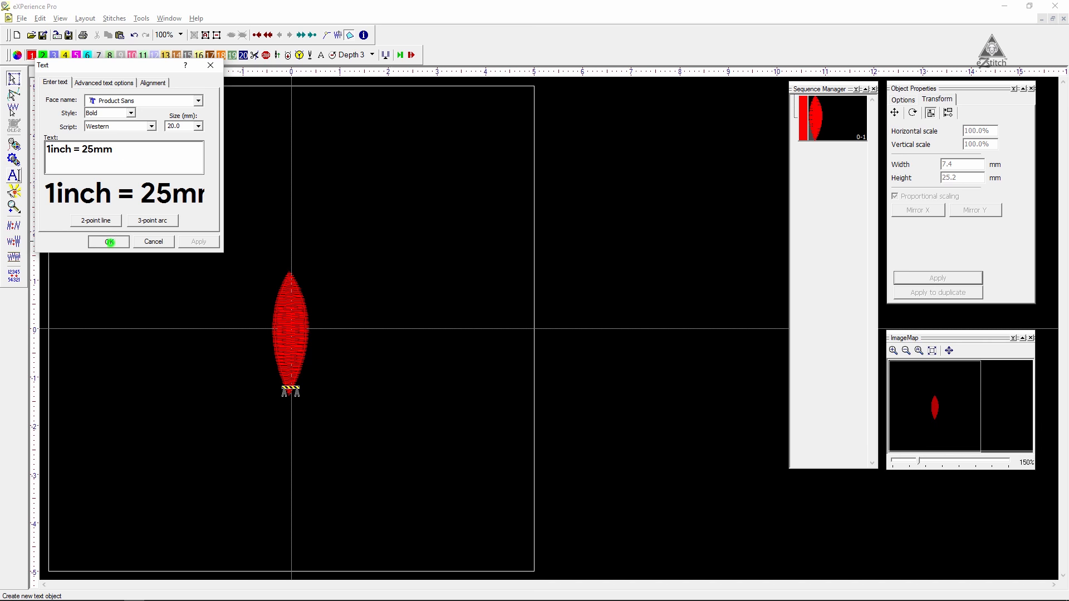
click(83, 177)
click(480, 262)
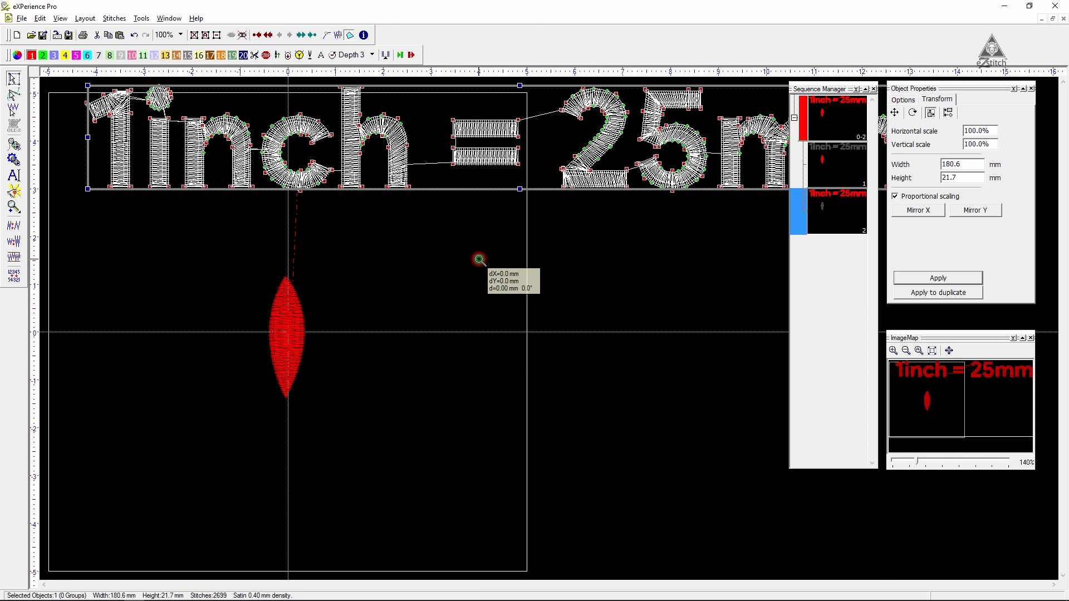
Shrink the text to about 89 mm wide so it fits inside the hoop above the leaf, and deselect it.
scroll(477, 260, down, 3)
drag(595, 168, 392, 192)
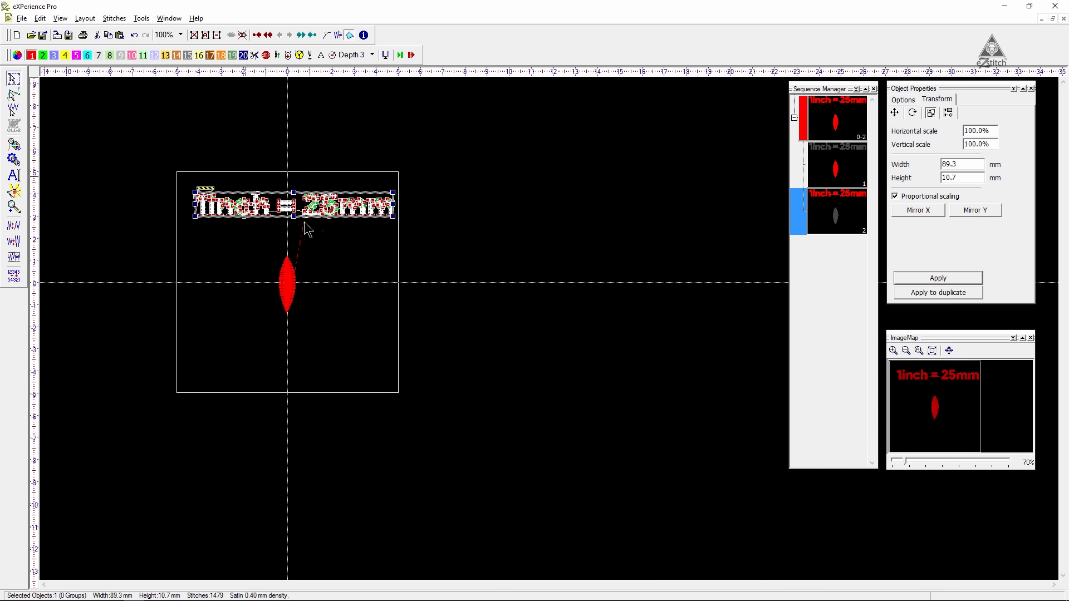
scroll(323, 234, up, 4)
click(323, 234)
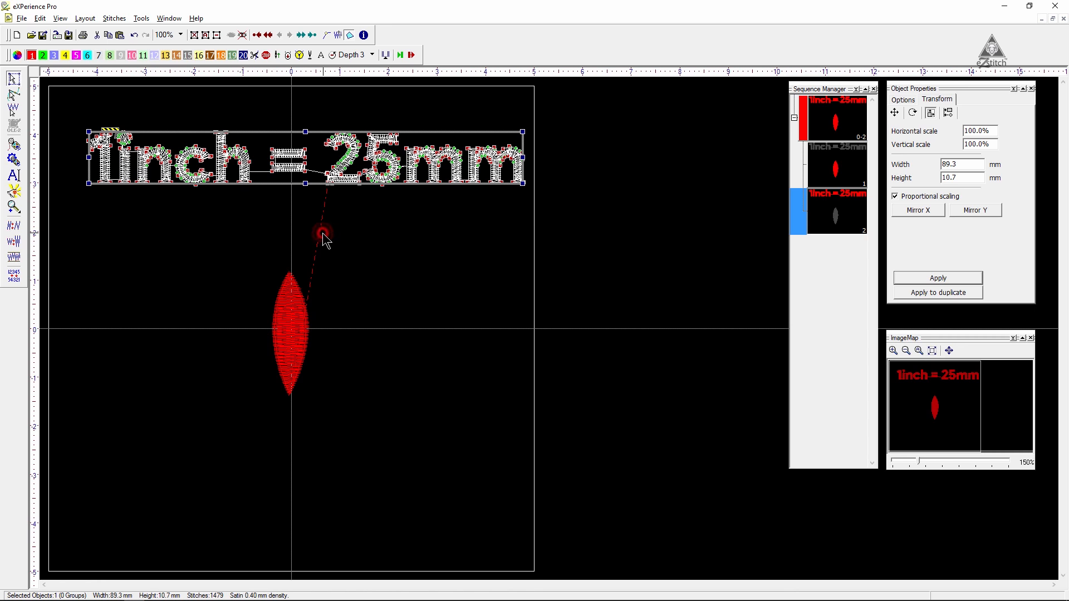
click(376, 177)
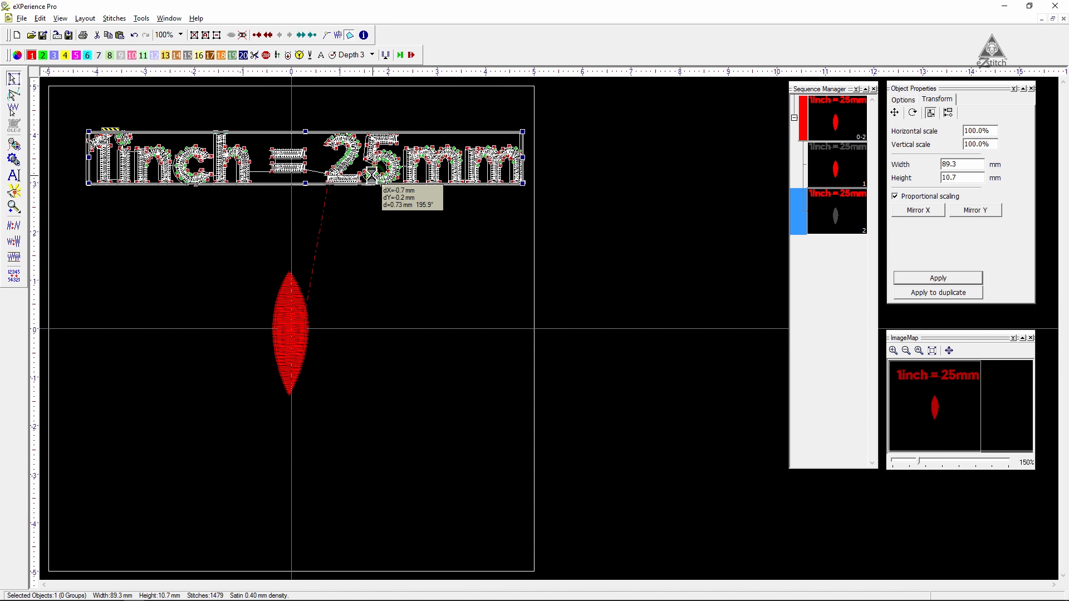
click(377, 236)
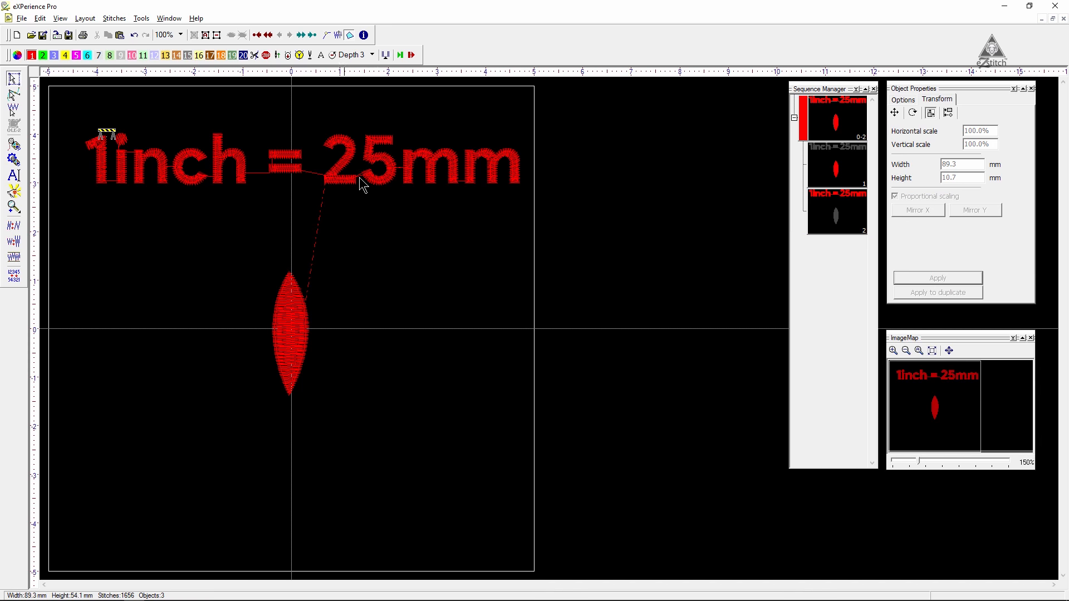
Select the leaf and switch to Calculator to convert inches to millimetres, working out 1 × 25 and 25 × 2.
click(285, 328)
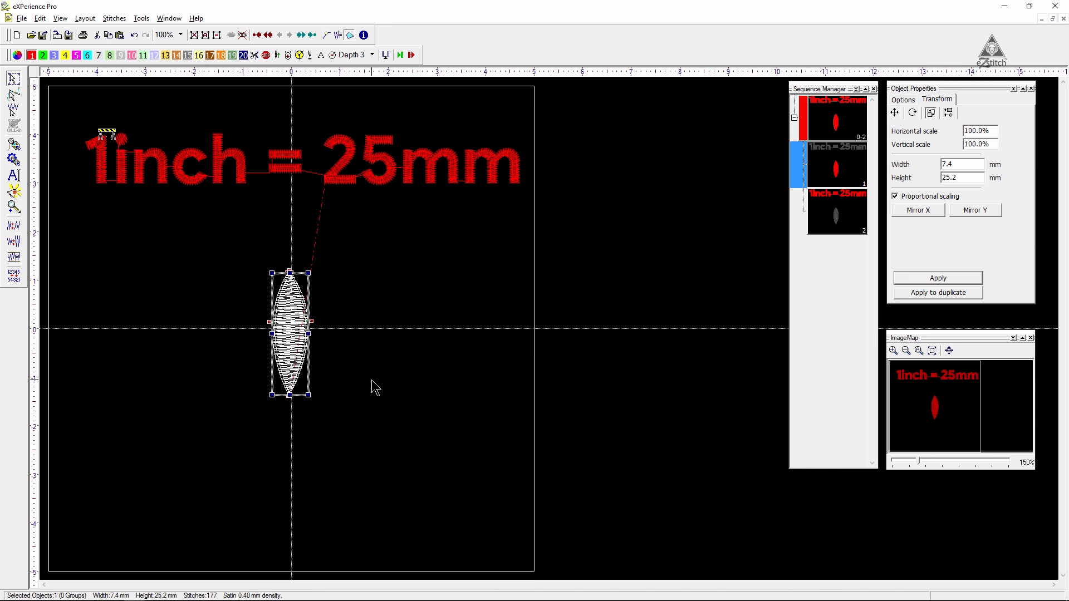
key(XF86Calculator)
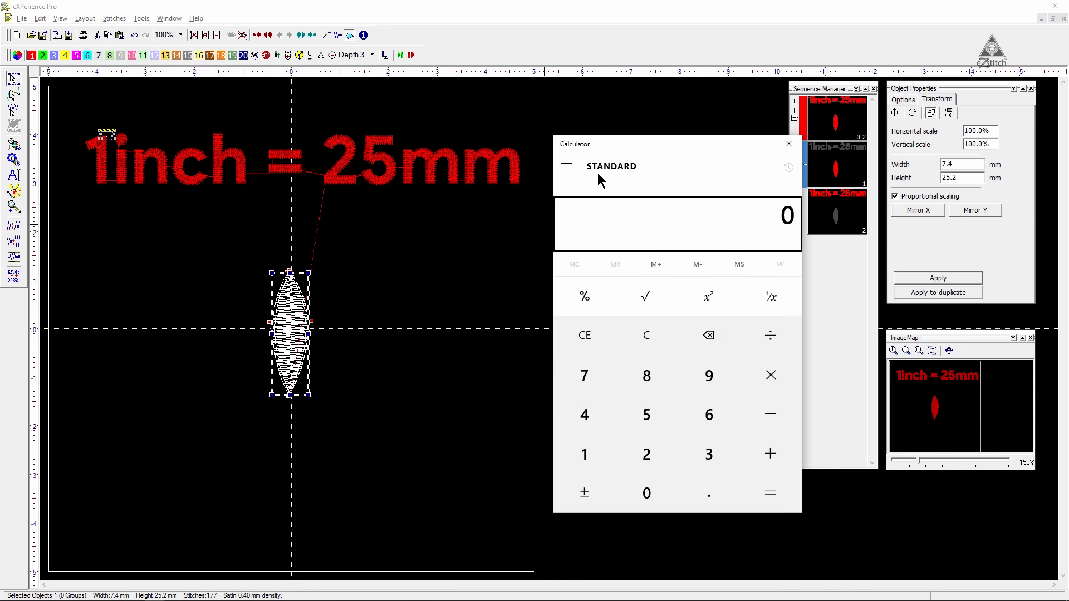
click(584, 452)
click(772, 373)
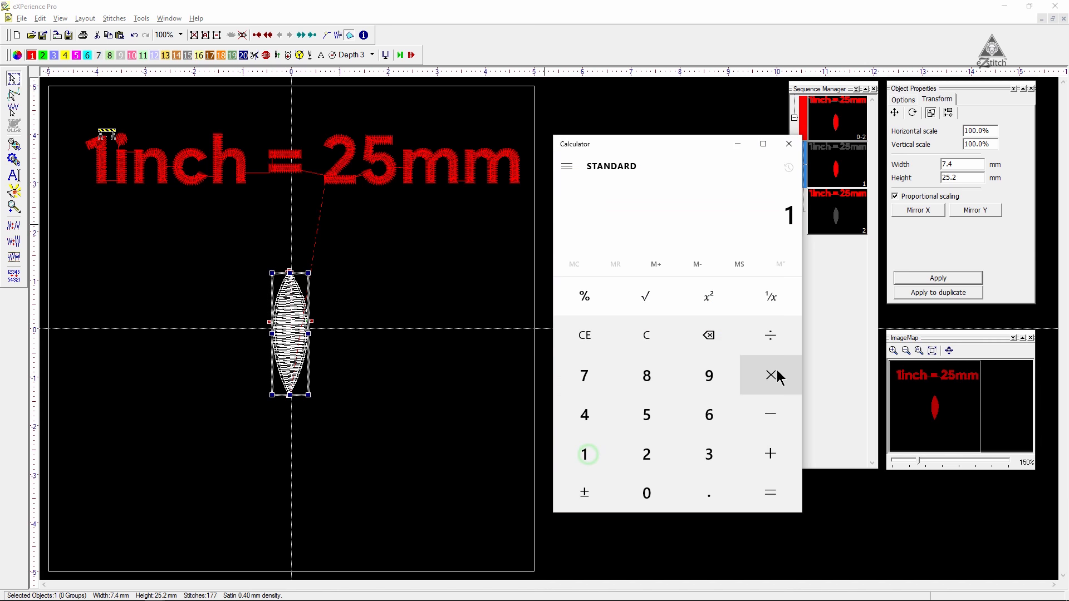
click(654, 452)
click(648, 416)
click(775, 491)
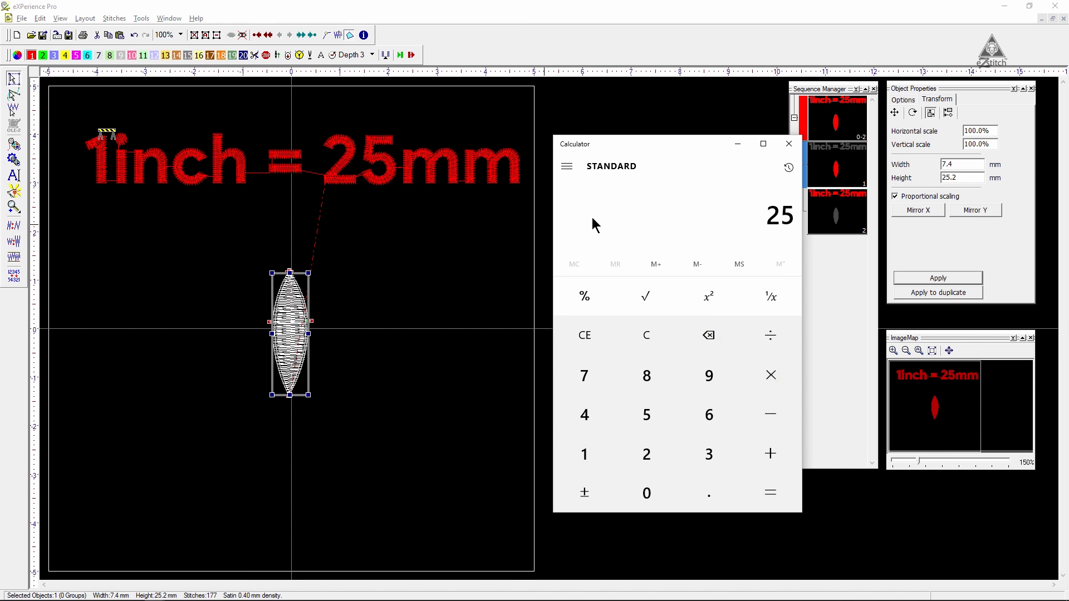
key(Escape)
text(25 × 2)
key(Return)
Return to the embroidery design and place a copy of the leaf about 26 mm to the right of the original.
click(396, 337)
click(299, 336)
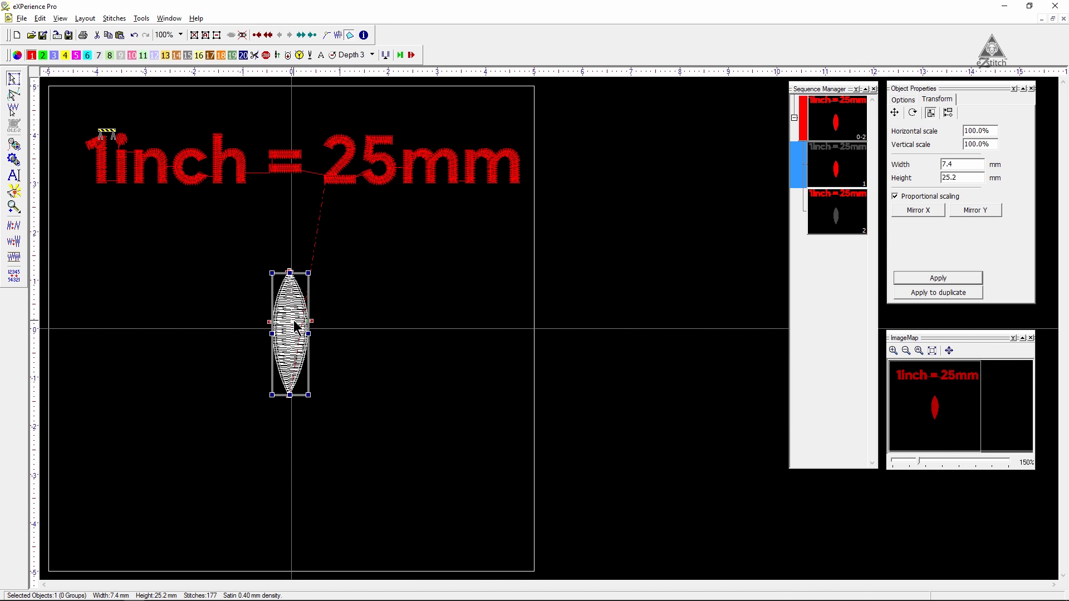
drag(295, 325, 422, 317)
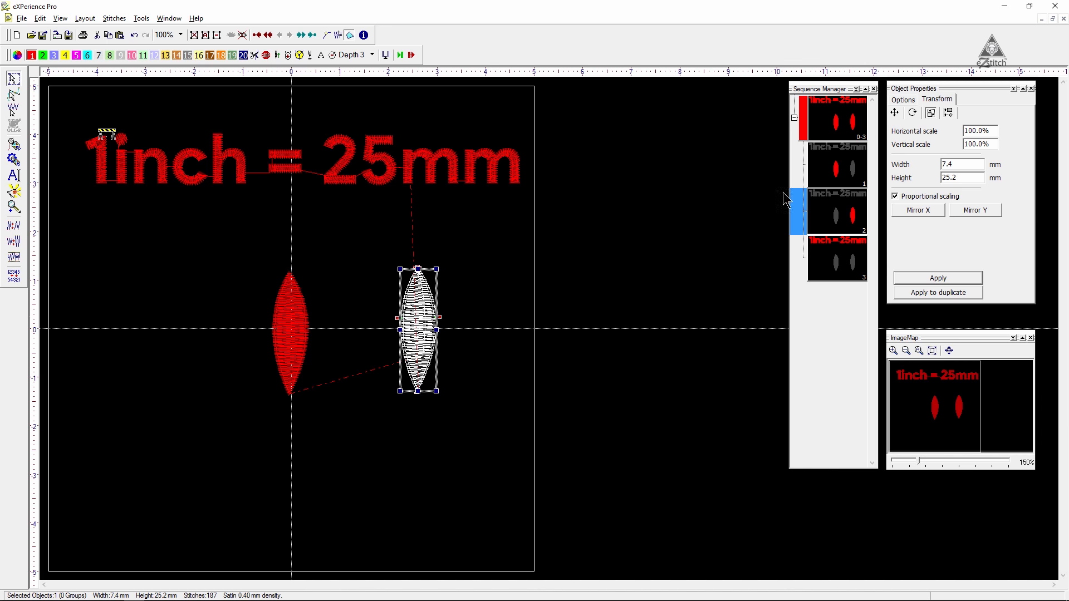
Scale the copied leaf proportionally to a height of 50 mm and deselect it.
click(971, 177)
drag(972, 177, 918, 178)
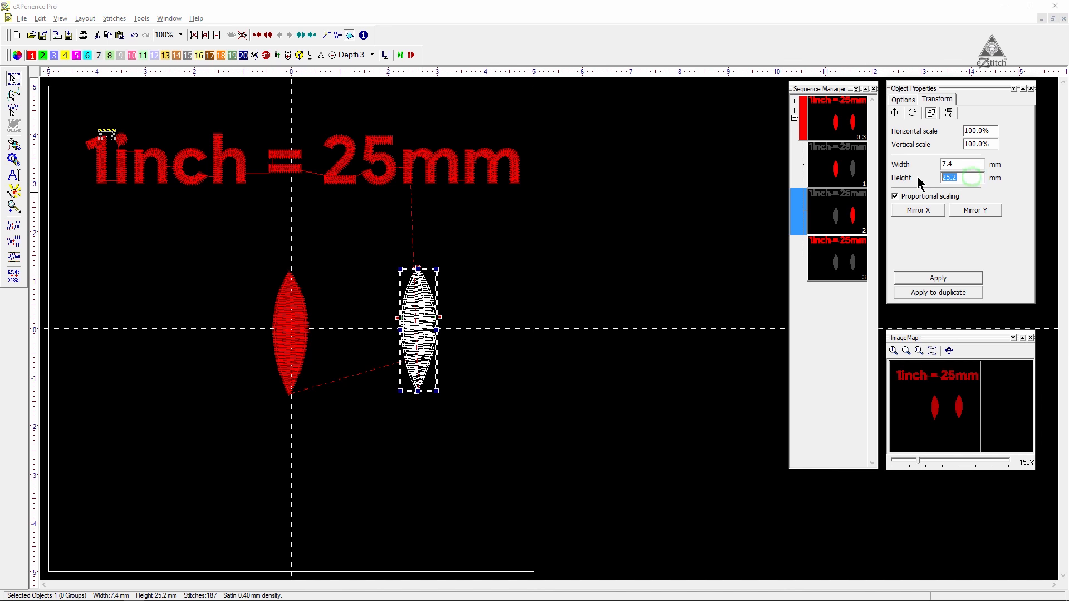
text(50)
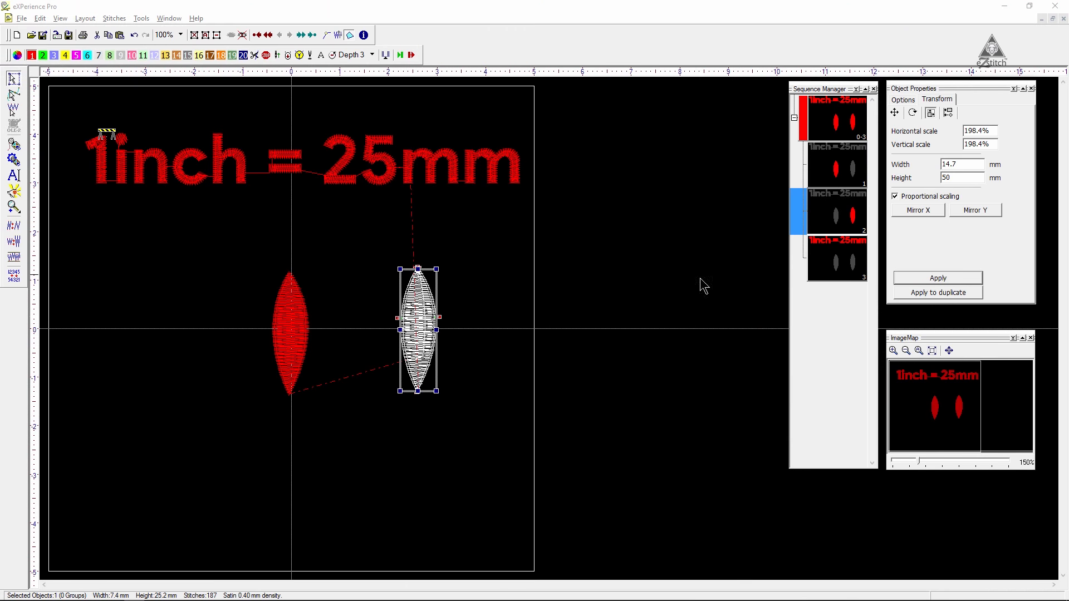
click(950, 274)
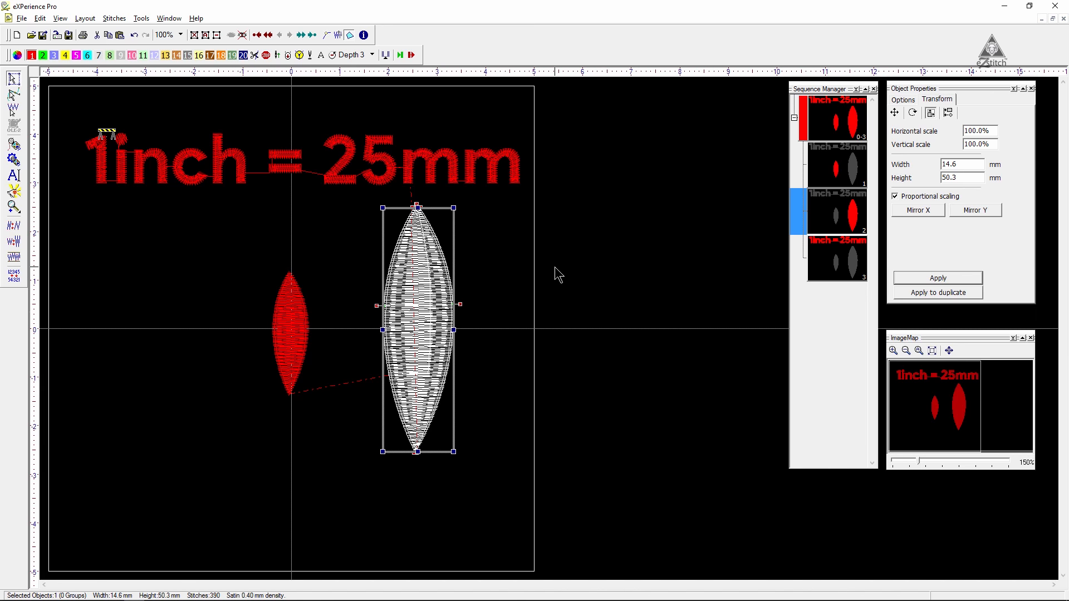
click(554, 266)
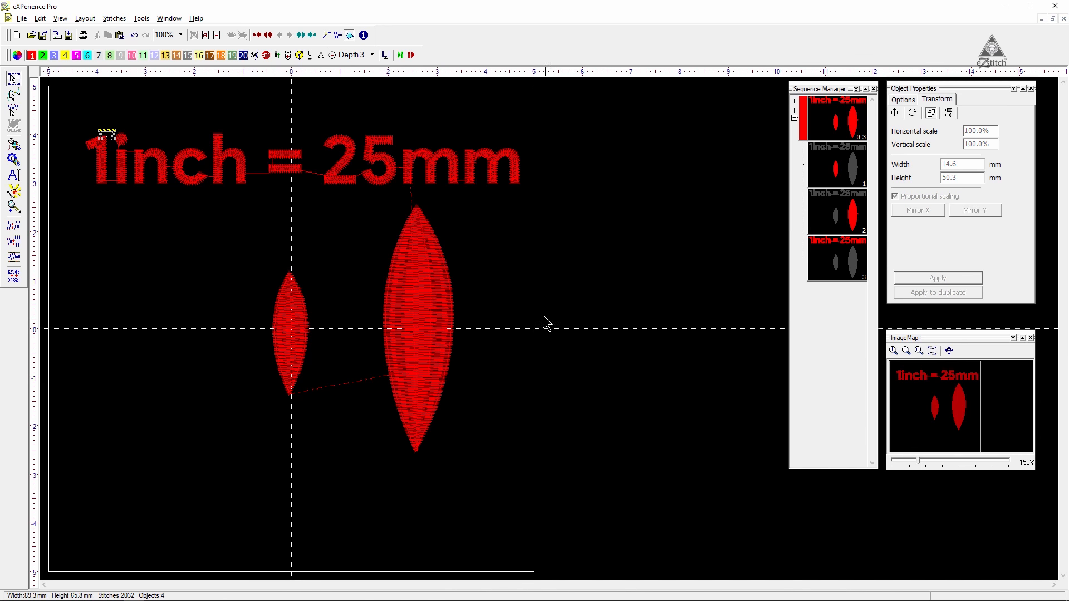
Start a new text object, then switch to Calculator and work out 10 × 25.
click(13, 175)
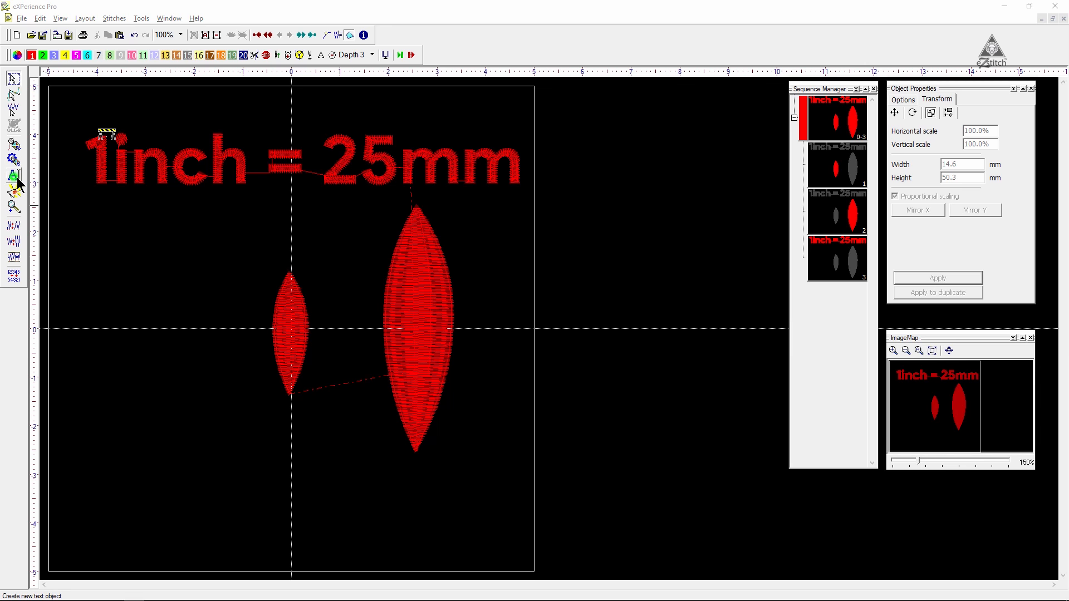
drag(123, 69, 601, 292)
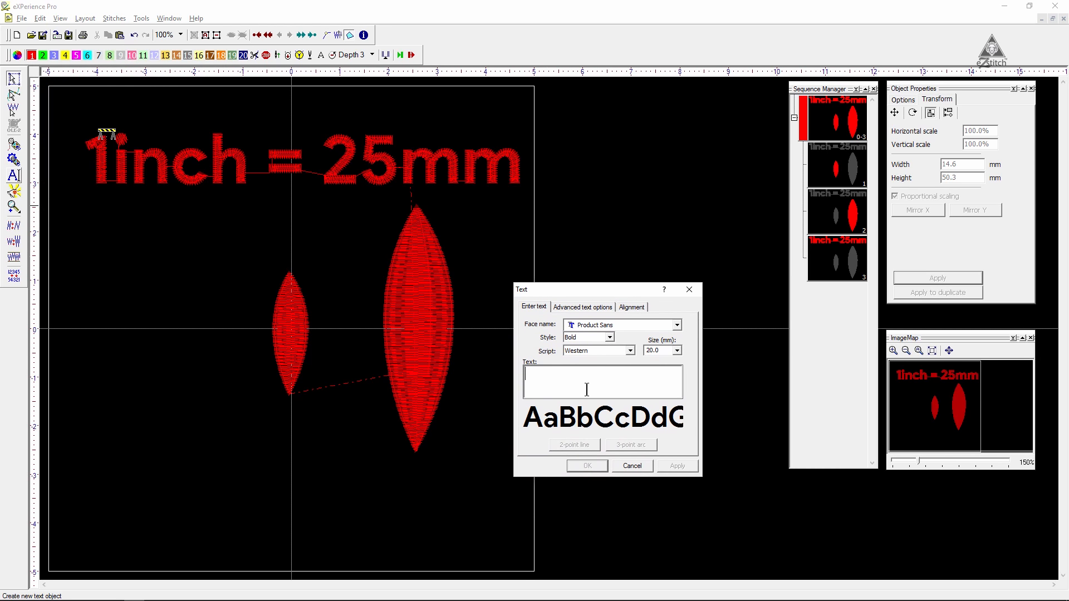
drag(569, 293, 610, 267)
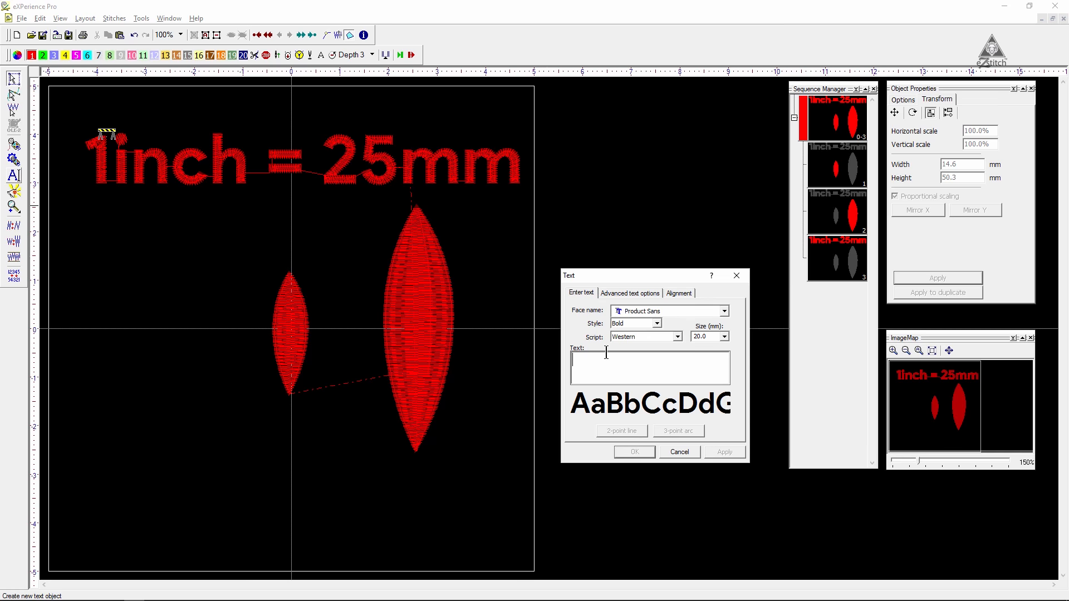
drag(625, 282, 137, 317)
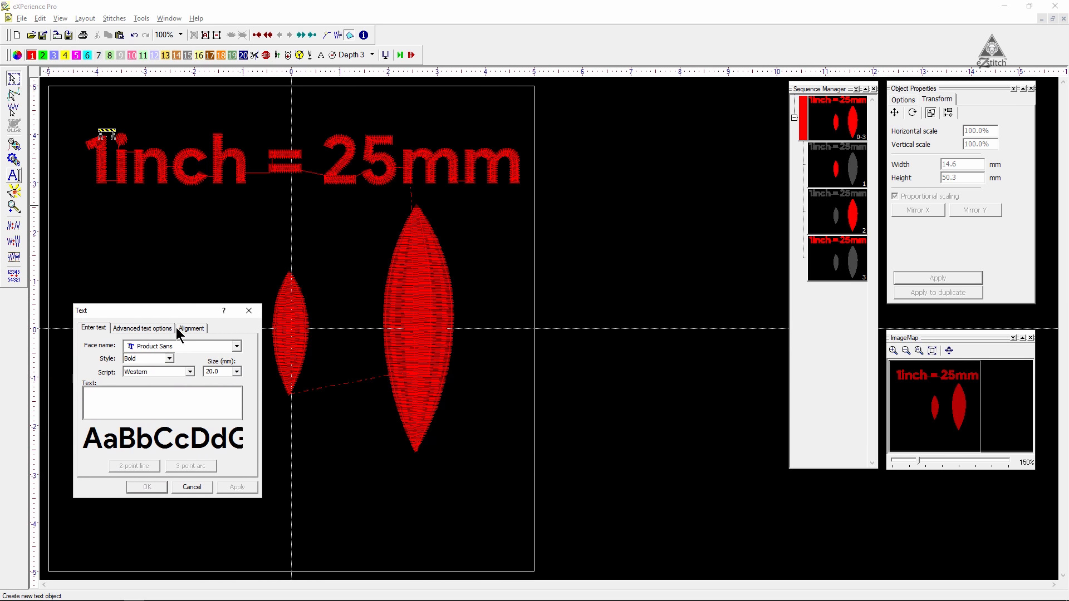
key(XF86Calculator)
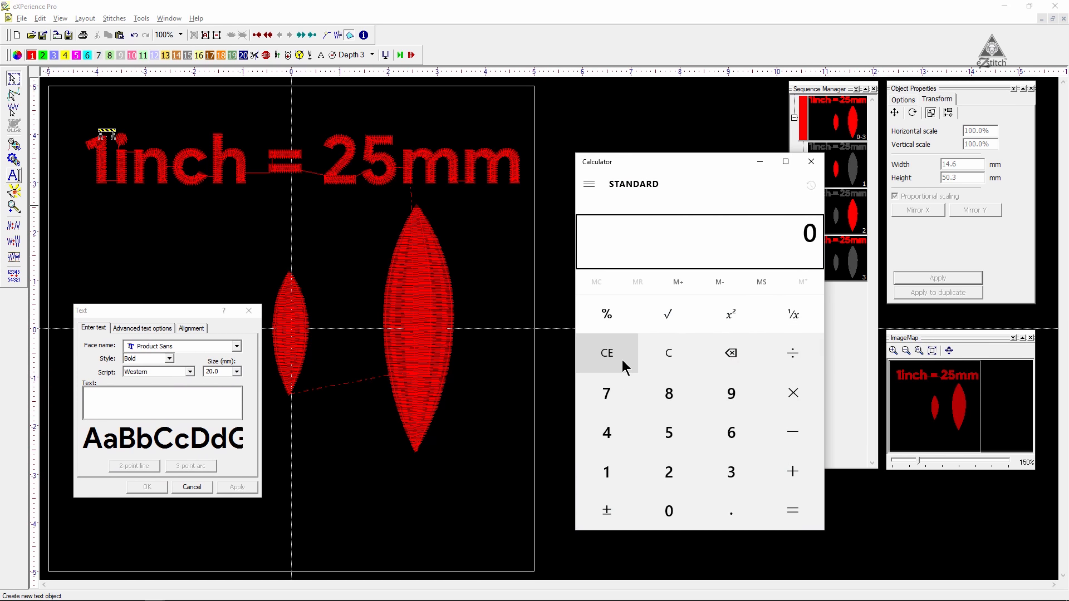
text(10)
text(*)
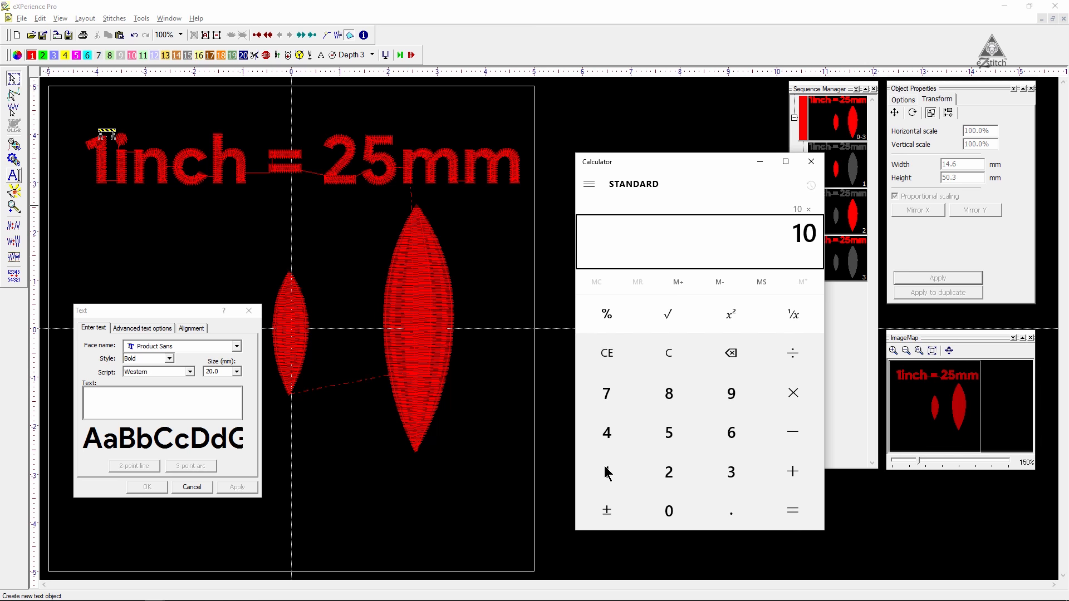
text(25)
key(Return)
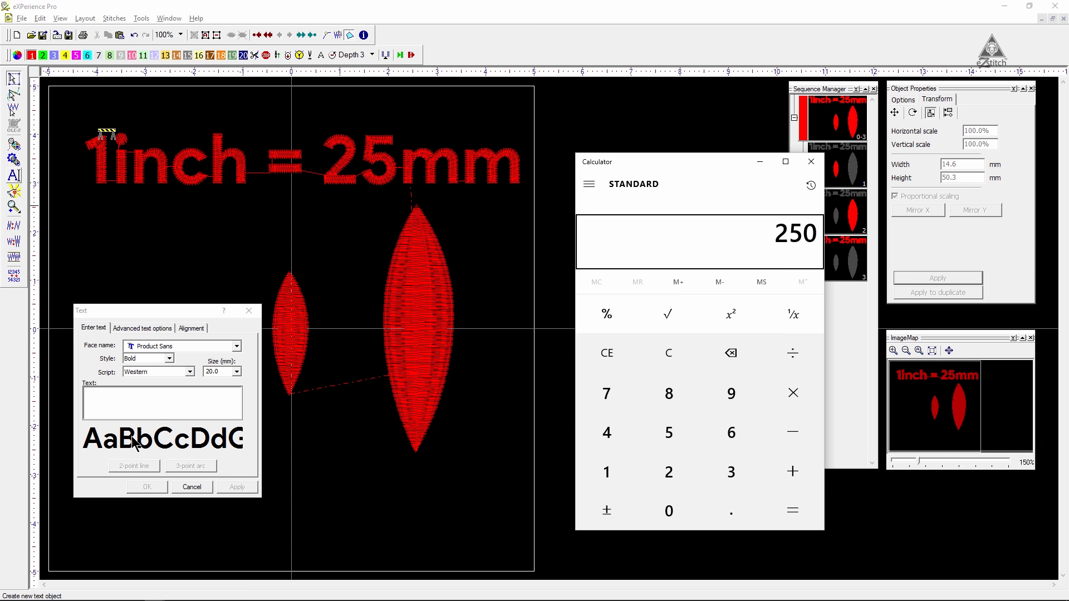
Enter the text "250mm = 10inch" in the new text object and place it near the hoop's lower-left corner.
click(180, 398)
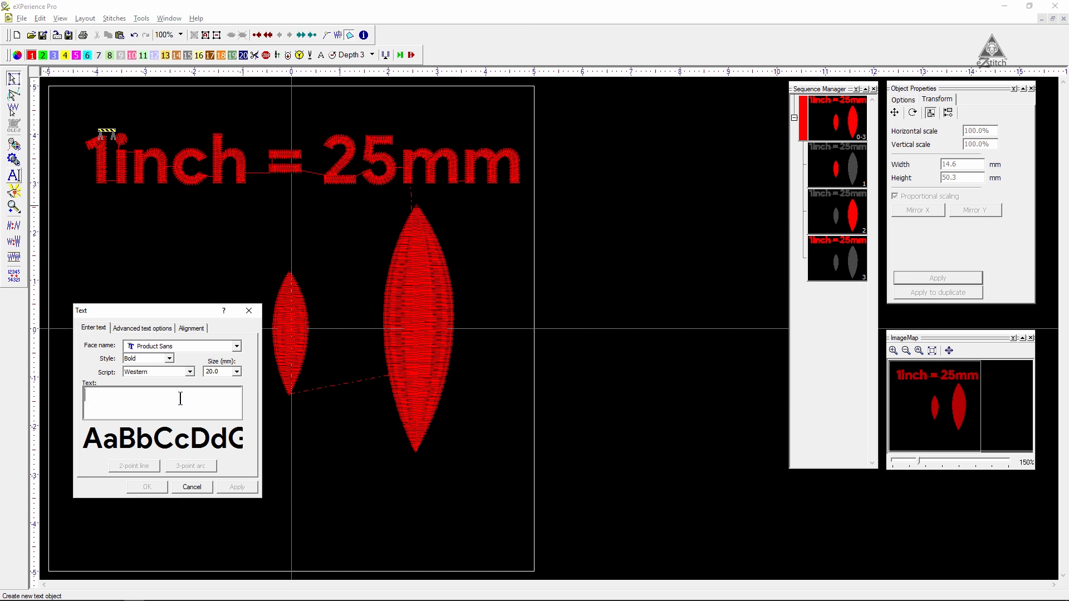
text(250mm)
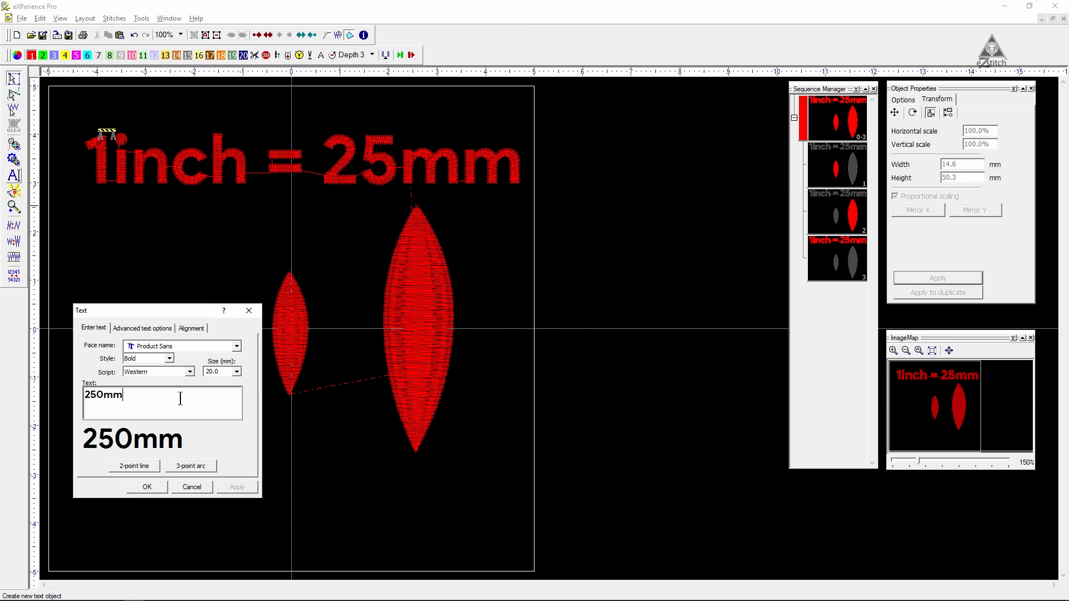
text( +)
key(BackSpace)
text(=  10inch)
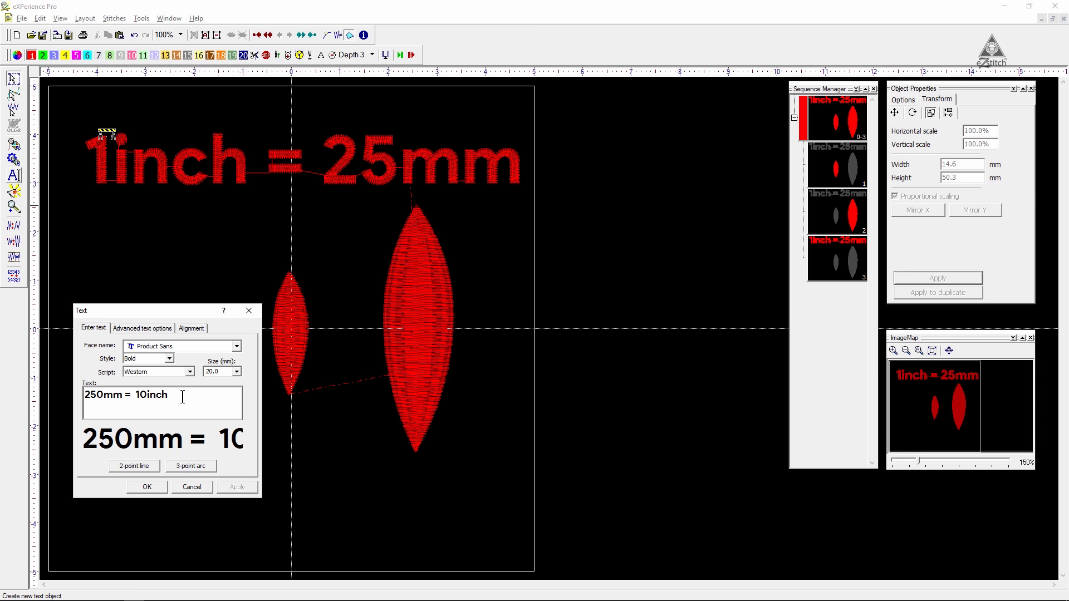
click(157, 488)
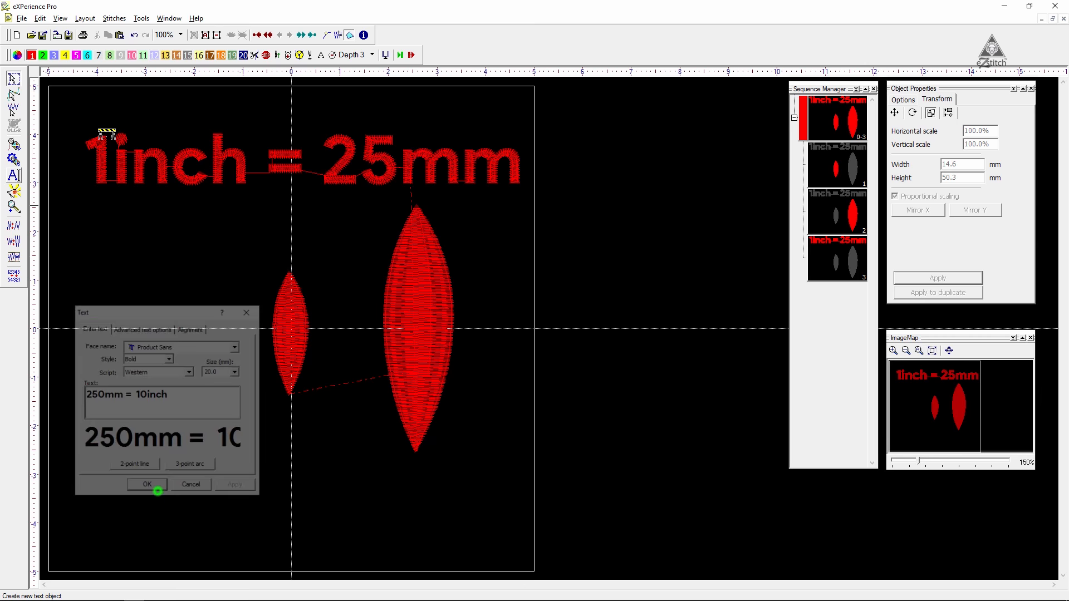
click(134, 542)
scroll(733, 461, down, 3)
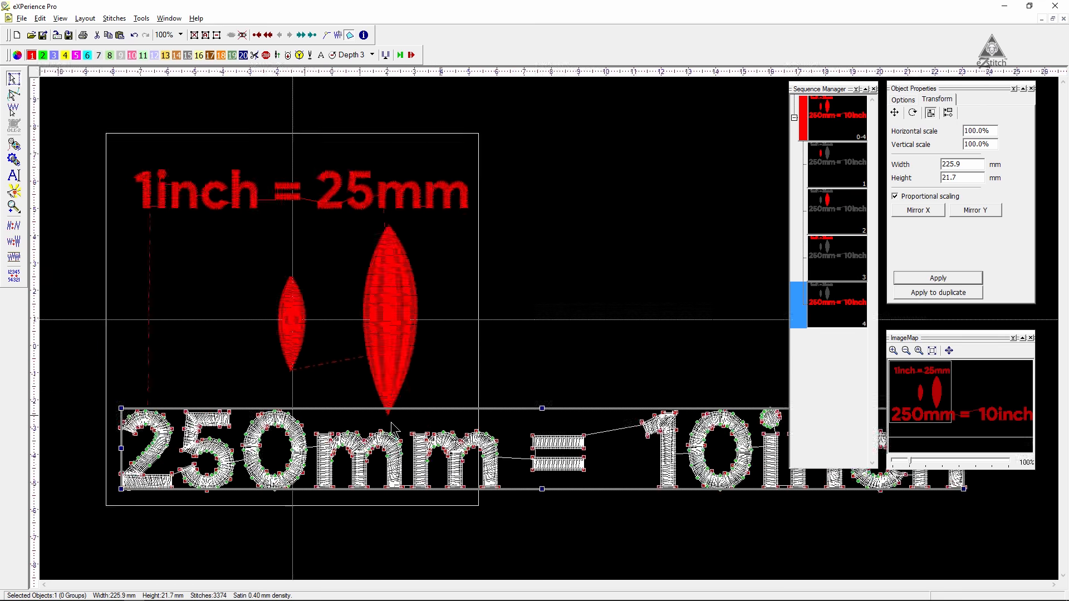
Shrink the new text to about 90 mm wide, nudge it down about 3 mm to clear the larger leaf, and deselect it.
drag(718, 457, 443, 458)
drag(189, 339, 544, 495)
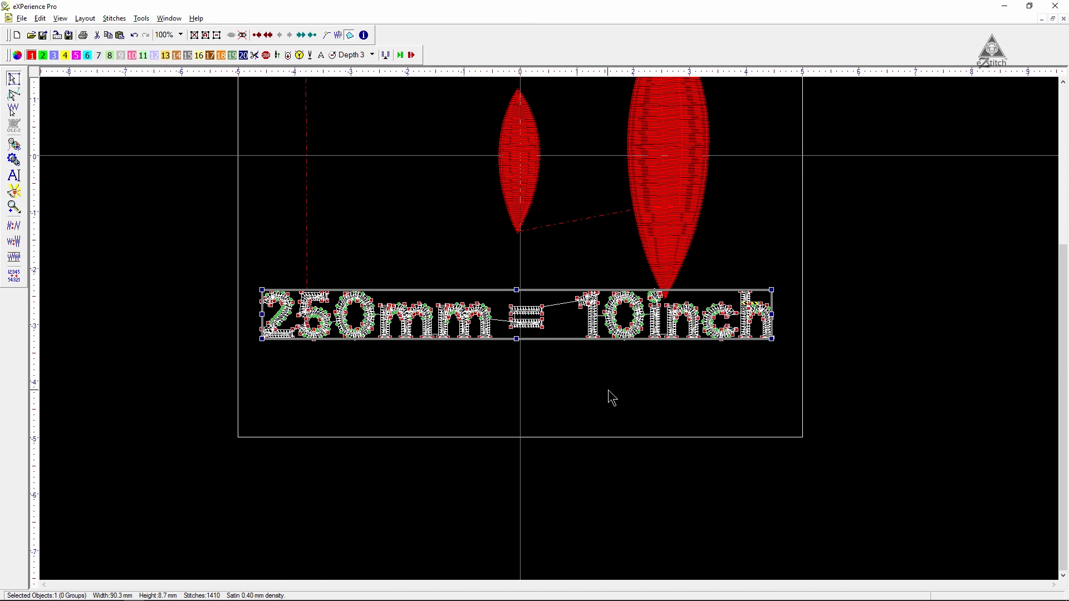
key(Down)
key(Down)
key(Down)
key(Down)
key(Down)
key(Down)
key(Down)
key(Down)
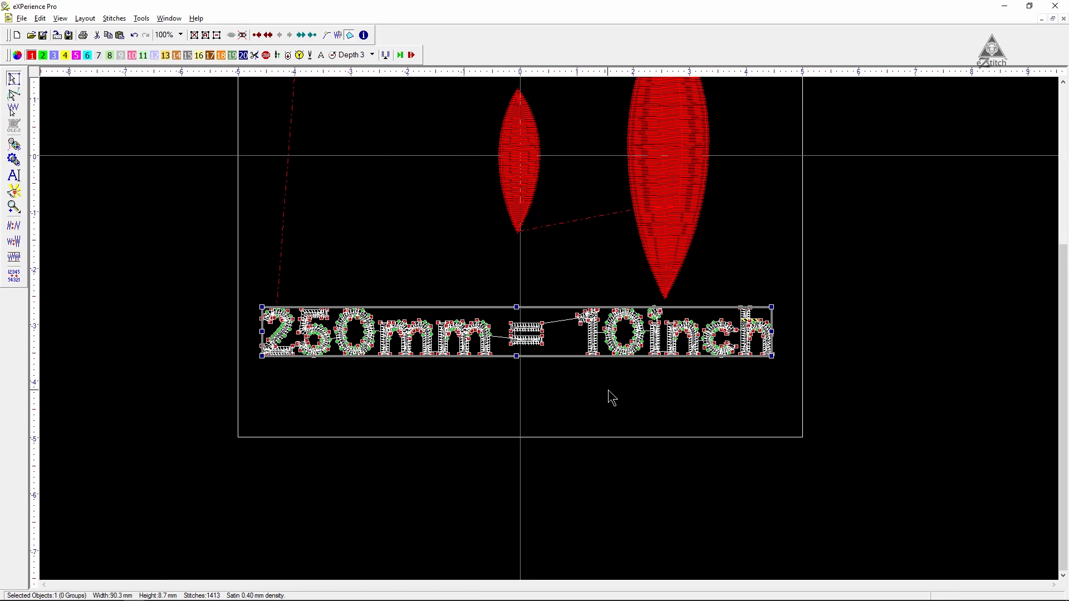
right_click(602, 388)
right_click(600, 387)
right_click(599, 386)
right_click(599, 385)
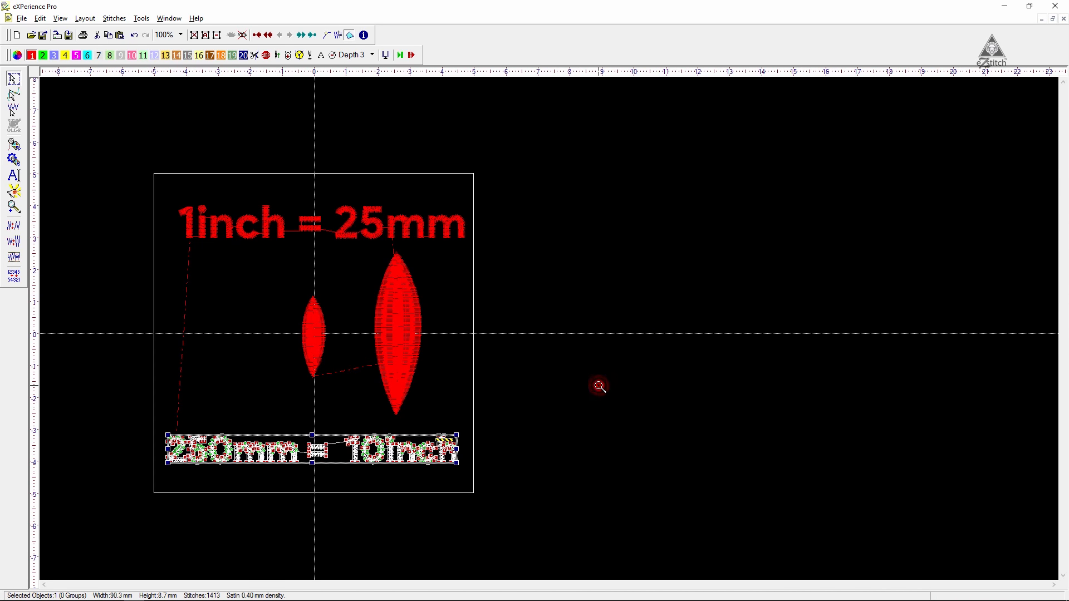
right_click(599, 386)
right_click(599, 386)
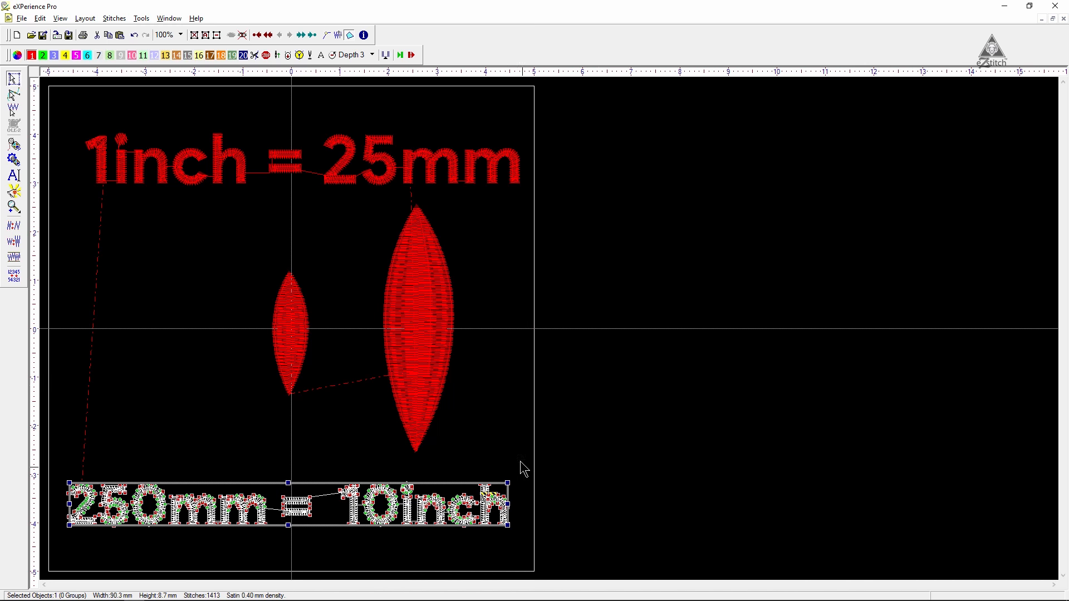
click(521, 453)
scroll(509, 270, down, 1)
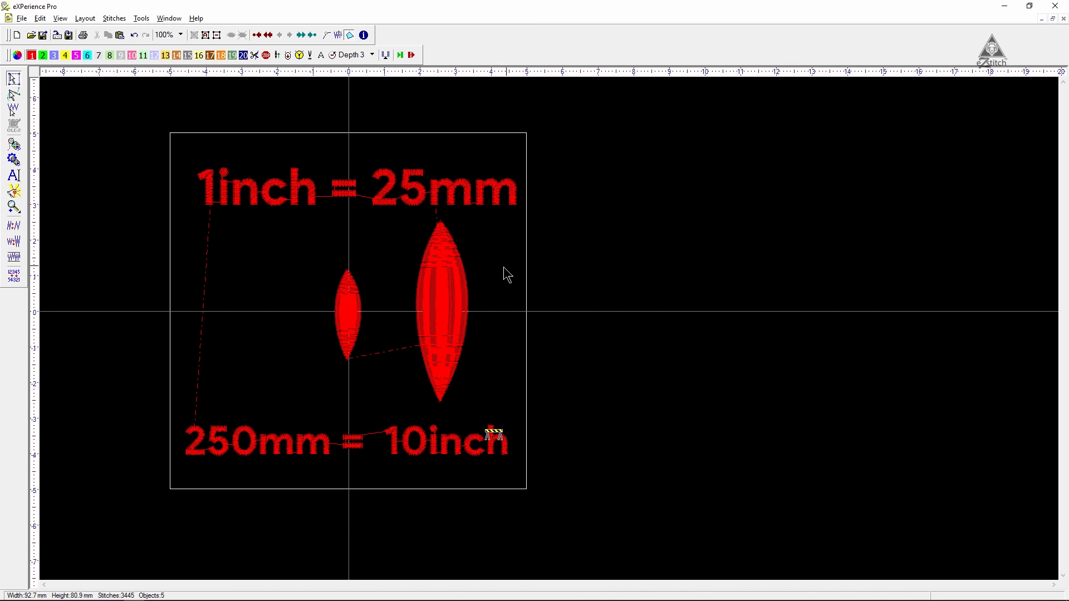
drag(178, 143, 529, 491)
click(602, 387)
scroll(389, 239, up, 1)
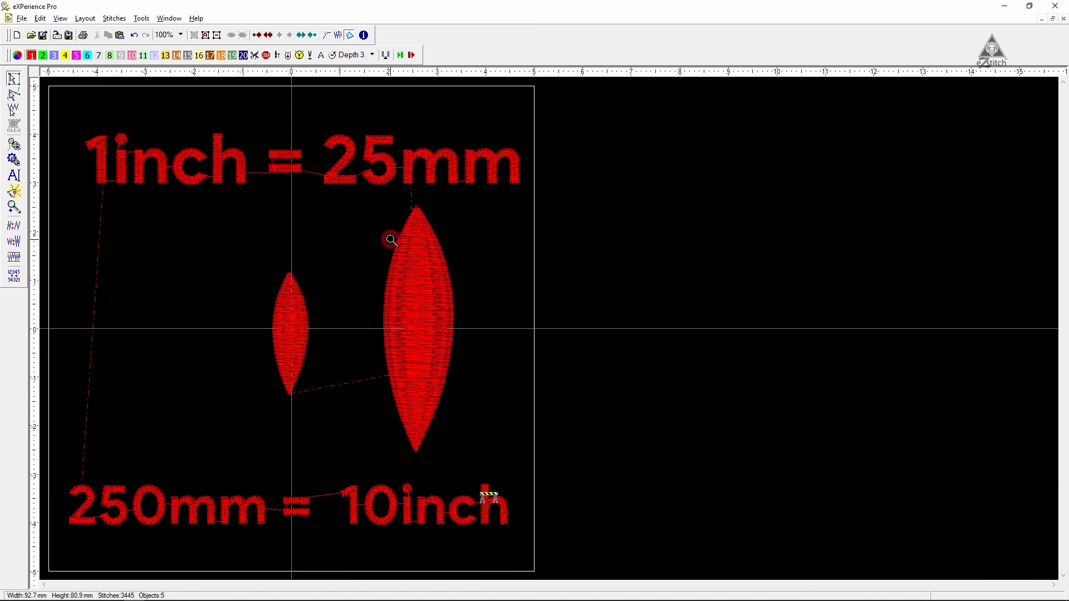
Save the design as mm in the Embroidery Designs folder, replacing the existing file.
click(22, 18)
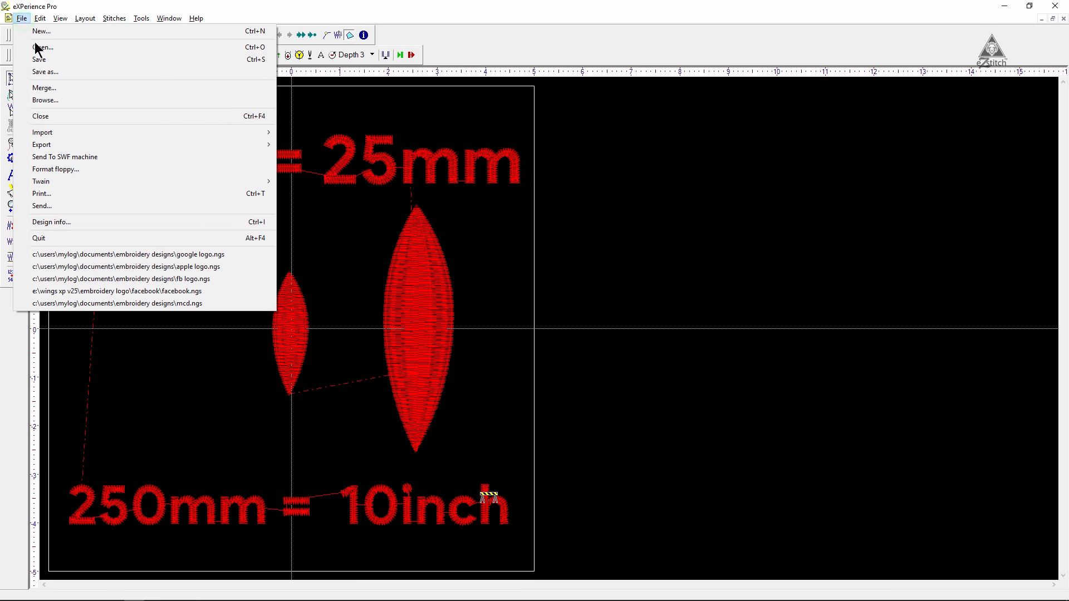
click(46, 72)
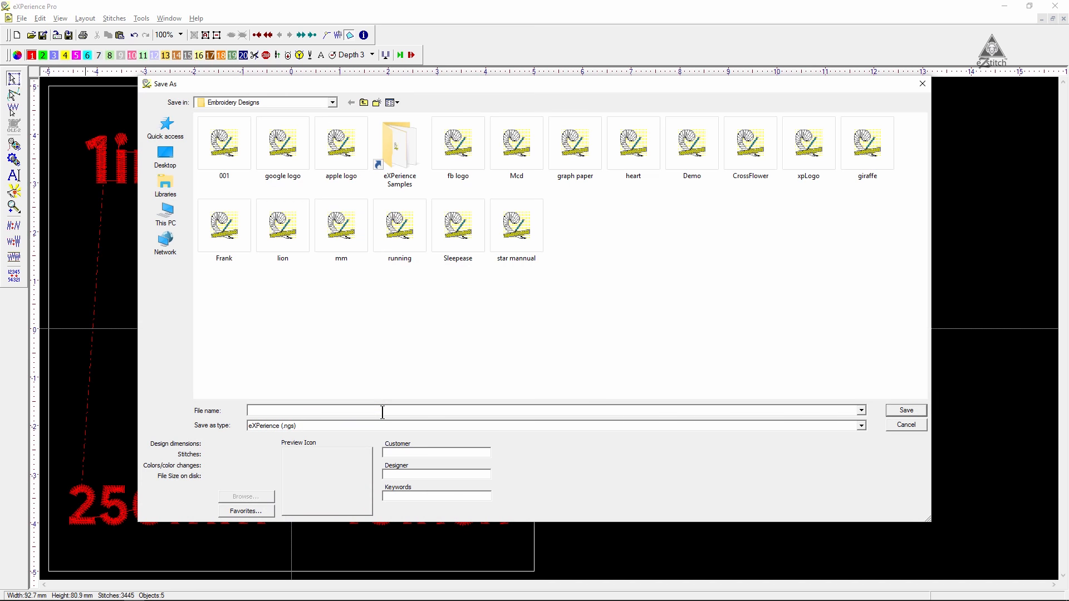
click(344, 261)
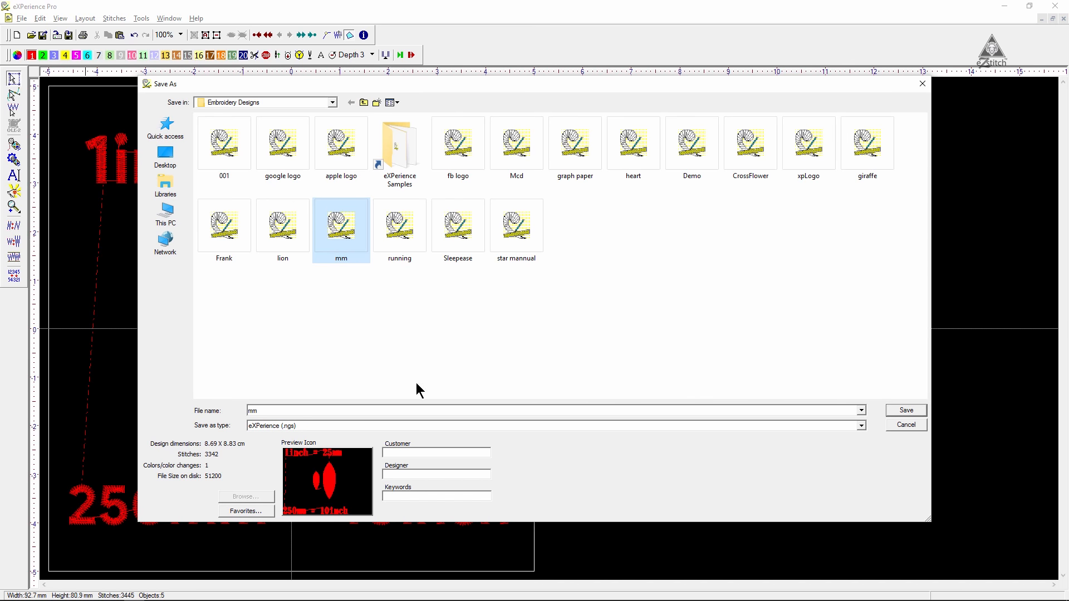
click(907, 410)
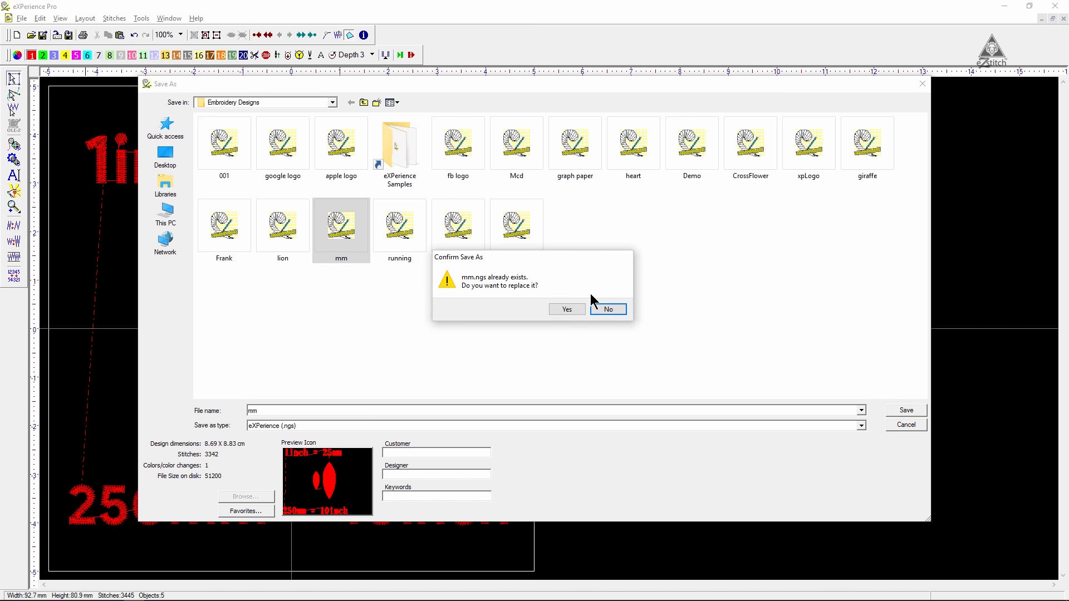
click(567, 309)
click(556, 276)
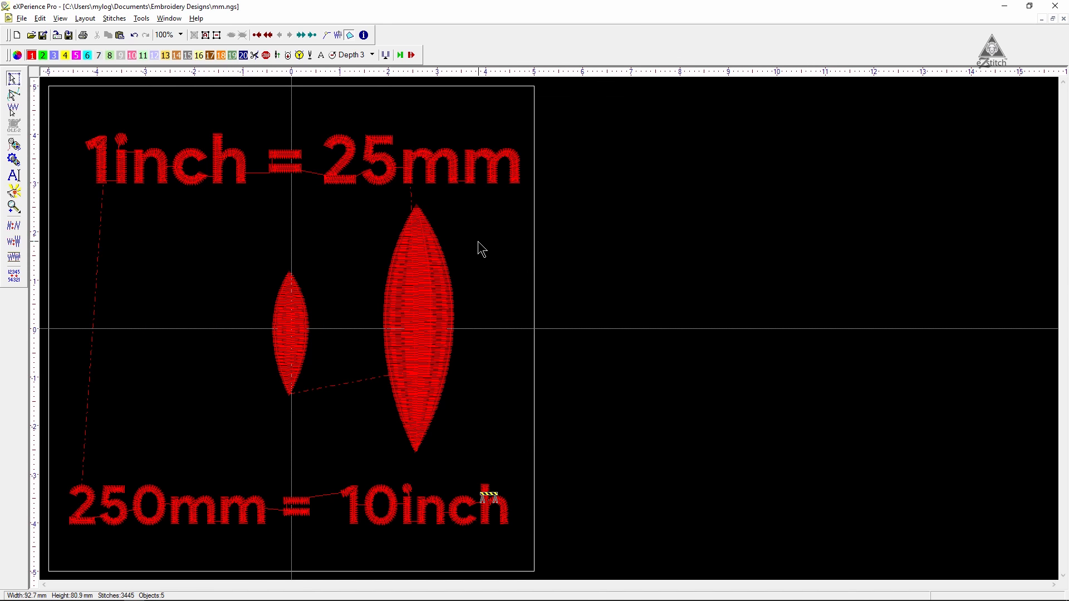
Close the saved design and create a new 10 × 10 cm design.
scroll(478, 241, down, 1)
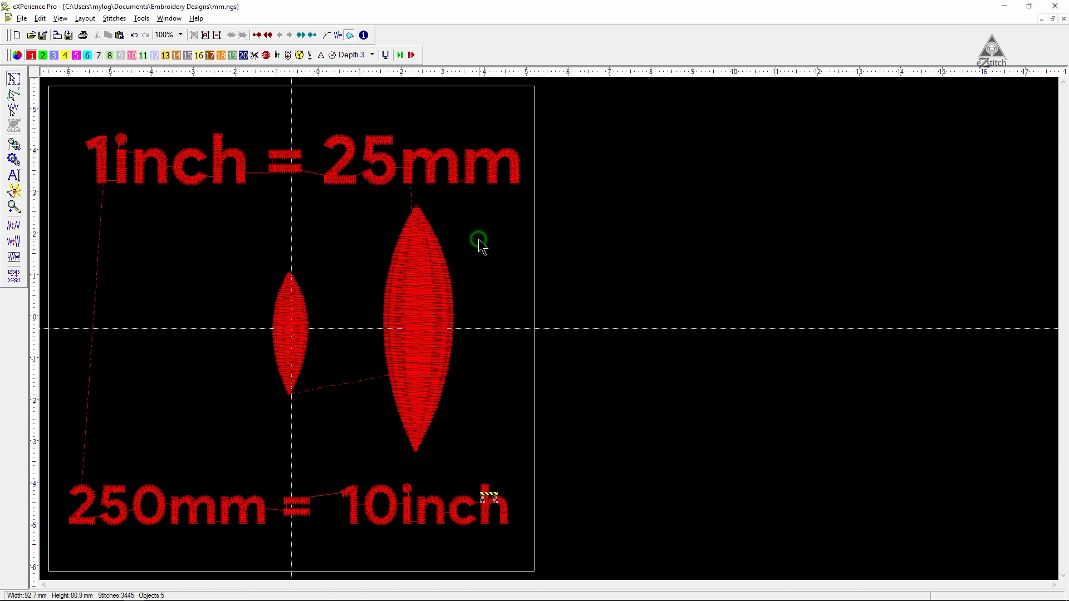
click(1063, 18)
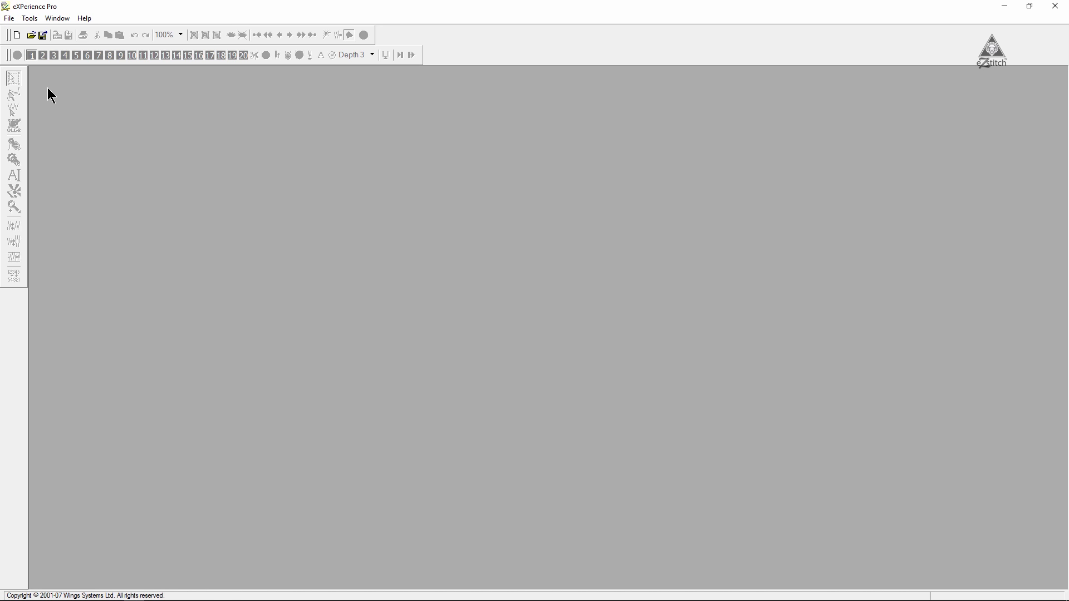
click(16, 35)
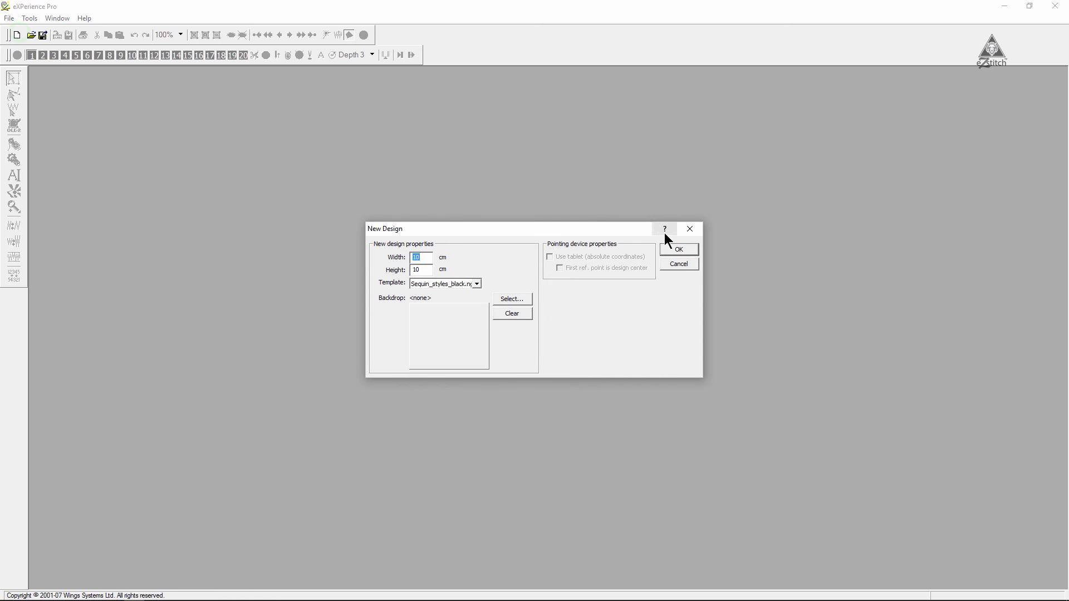
click(679, 249)
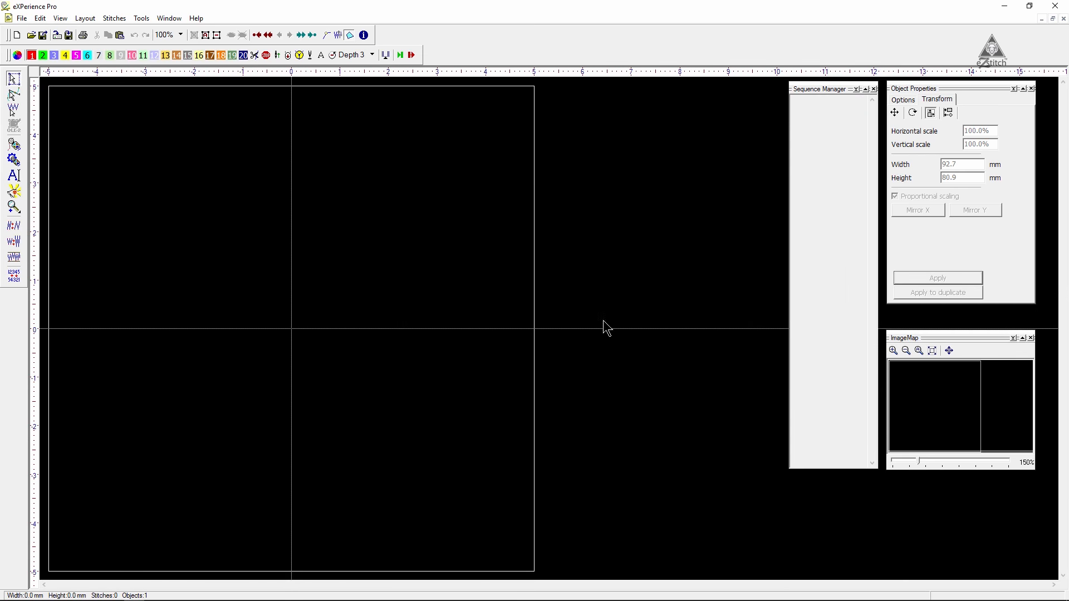
Examine the empty design's hoop boundary and its vertical and horizontal centre axes by sweeping selection areas across them.
drag(53, 96, 536, 577)
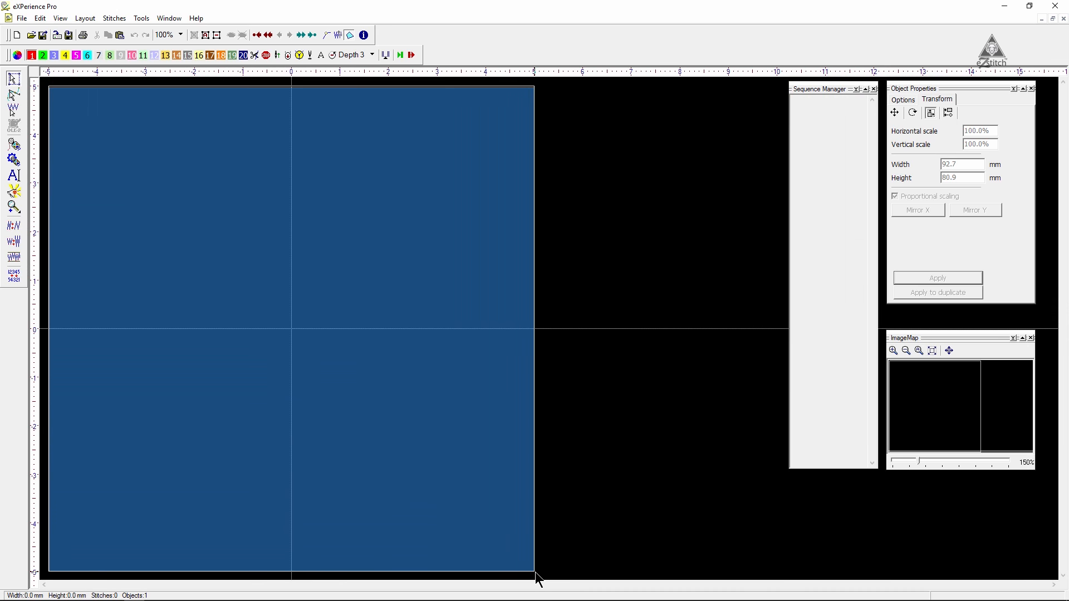
drag(538, 579, 538, 579)
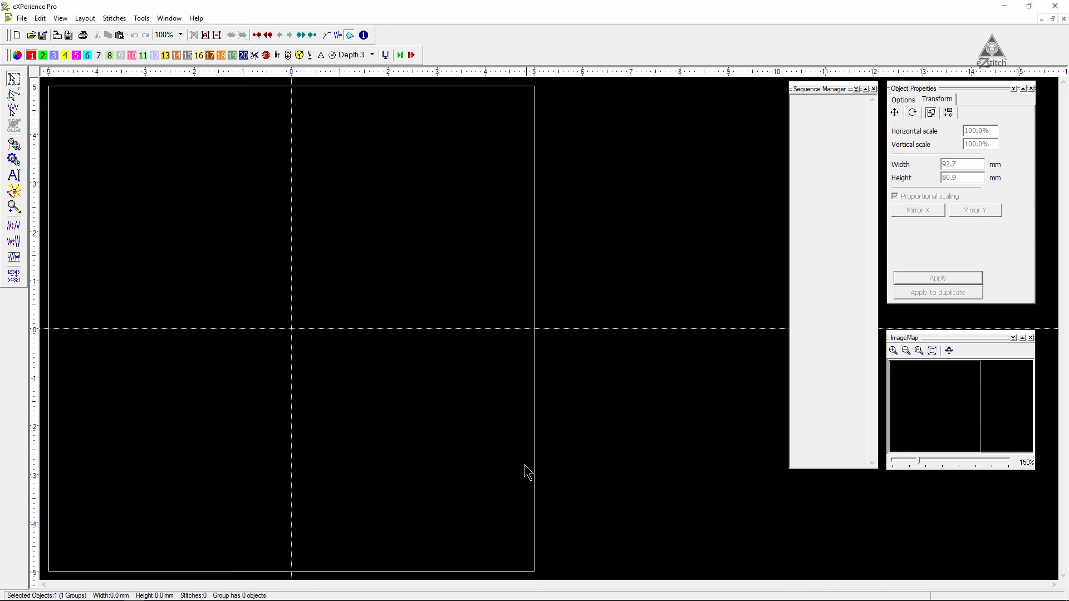
scroll(346, 284, down, 3)
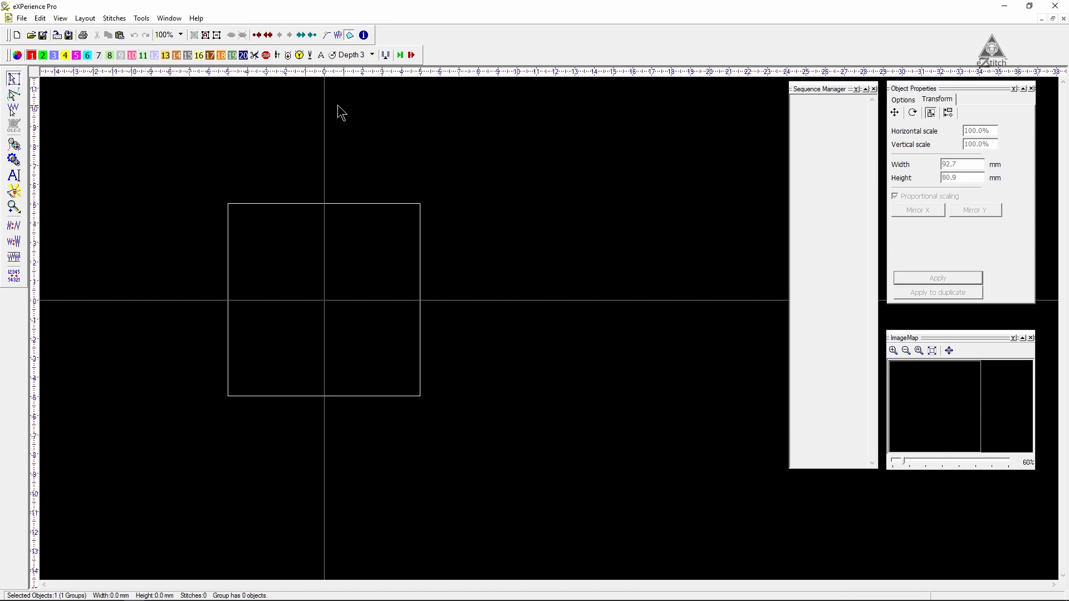
drag(323, 107, 312, 495)
drag(130, 303, 507, 316)
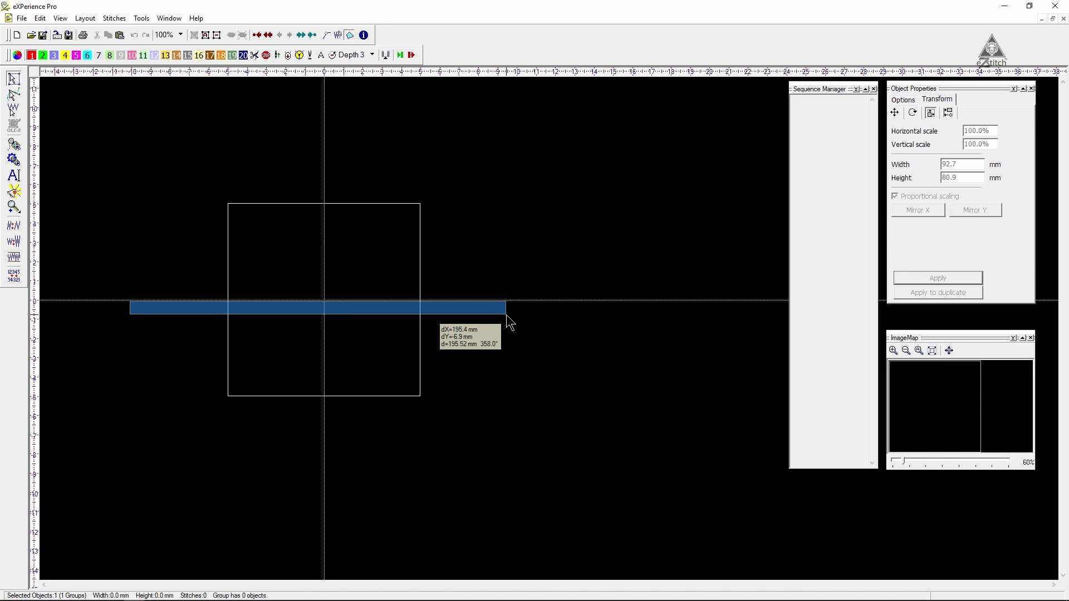
Finish examining the horizontal centre axis and hoop boundary, and switch to Photos to study the graph paper x & y axis image.
drag(506, 315, 506, 315)
scroll(497, 315, up, 5)
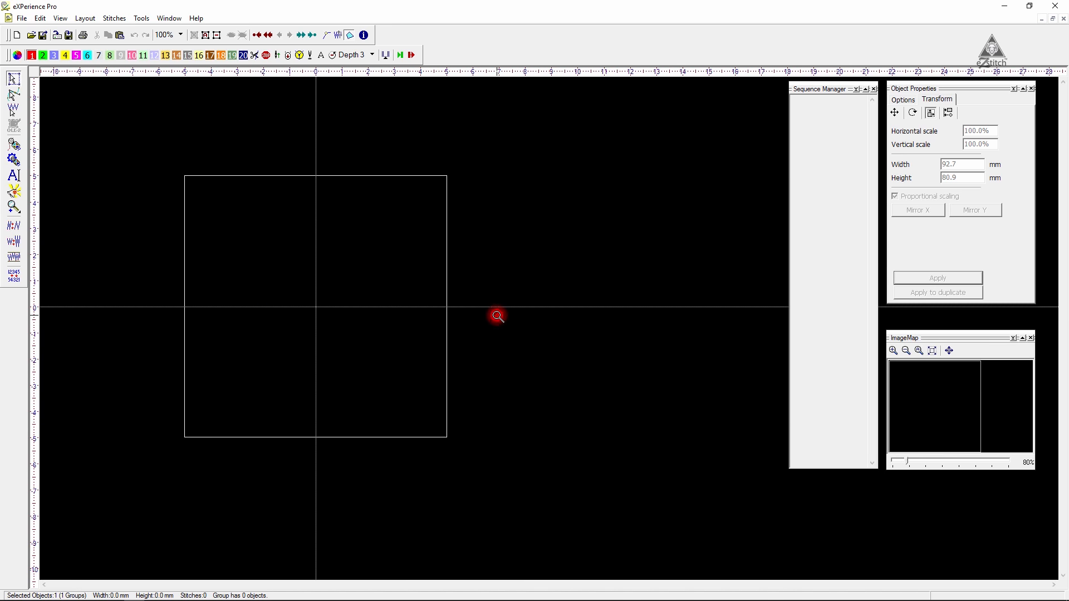
scroll(496, 316, up, 4)
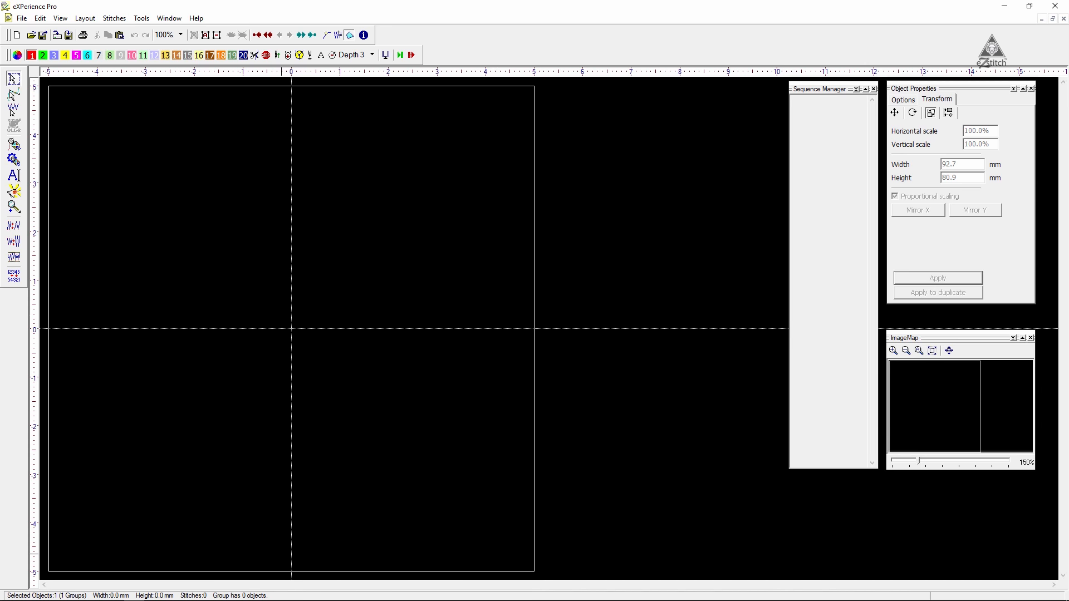
mouse_move(176, 598)
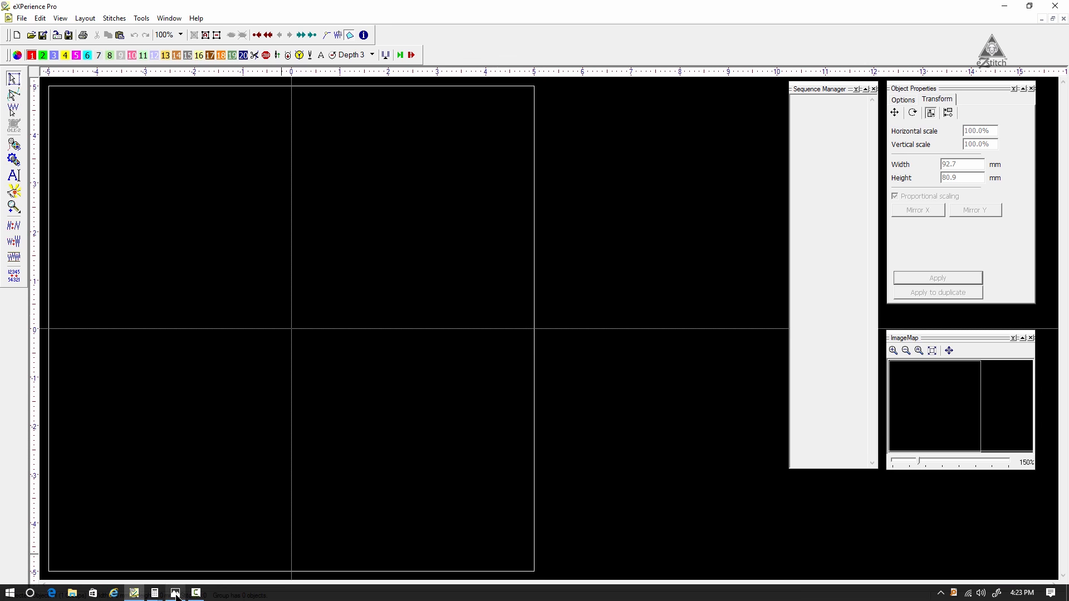
click(176, 593)
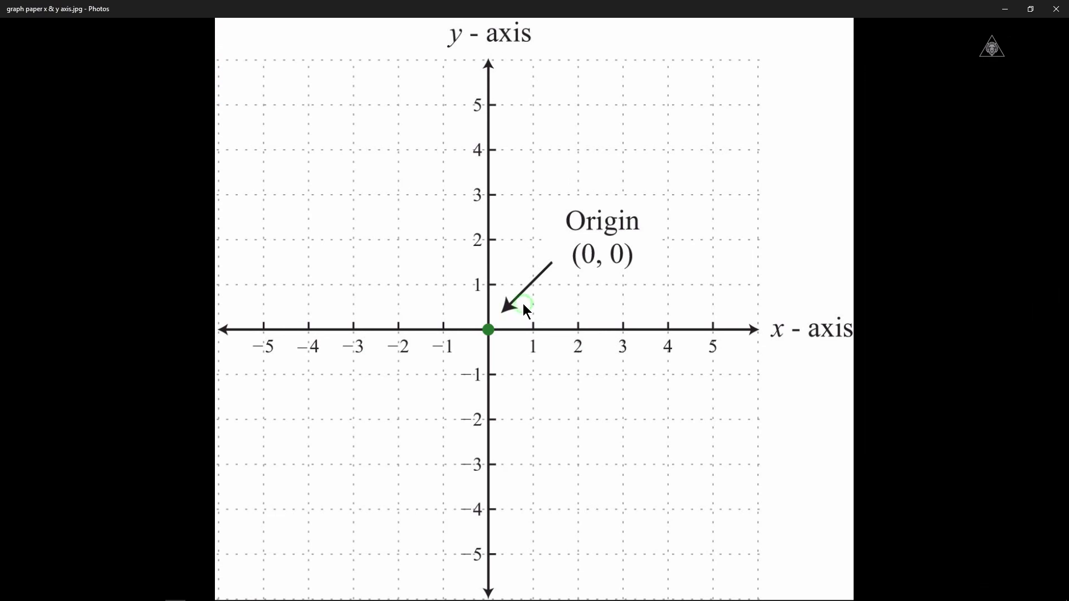
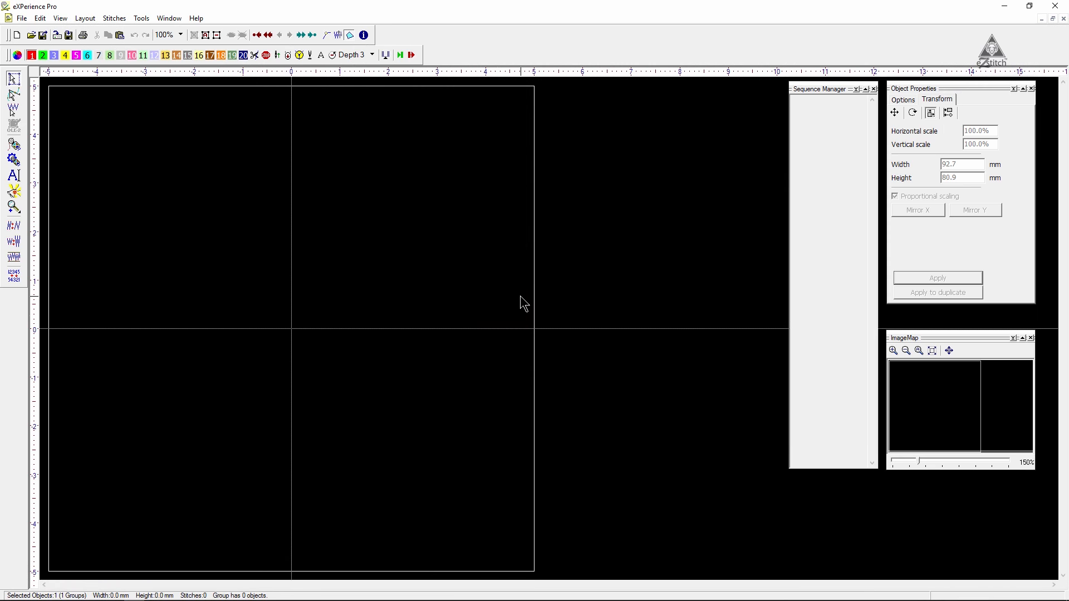
Open the graph paper design from the Embroidery Designs folder and erase its missing backdrop reference.
click(22, 18)
click(33, 48)
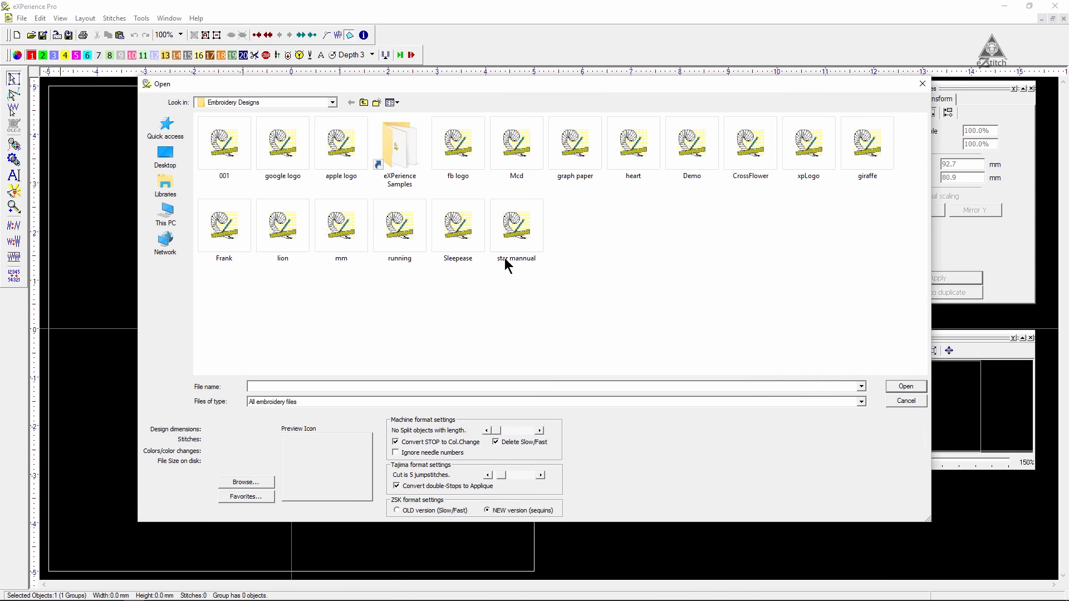
click(579, 158)
click(907, 386)
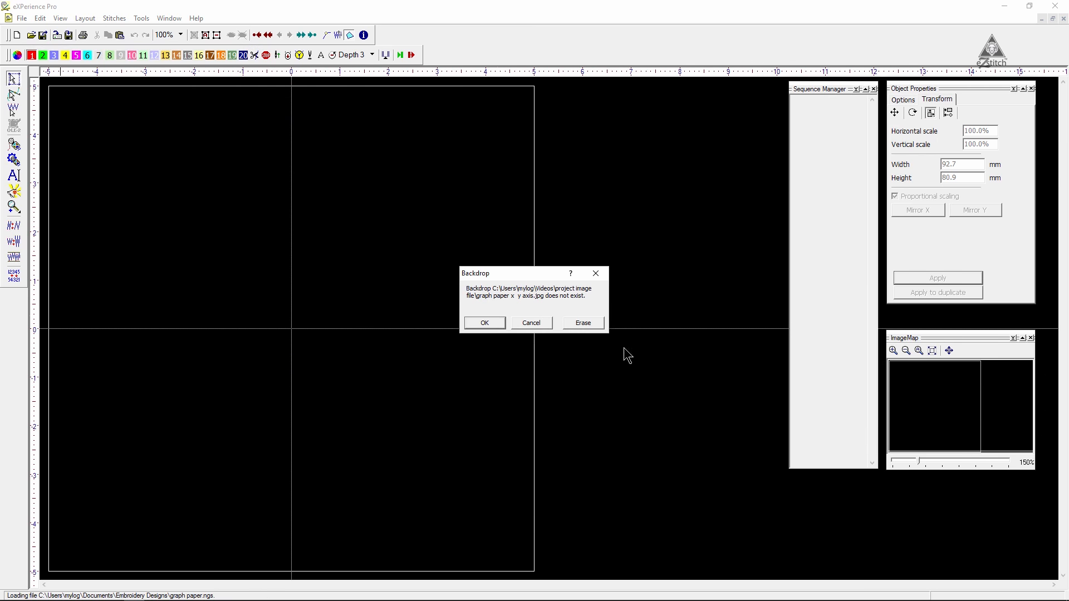
click(583, 323)
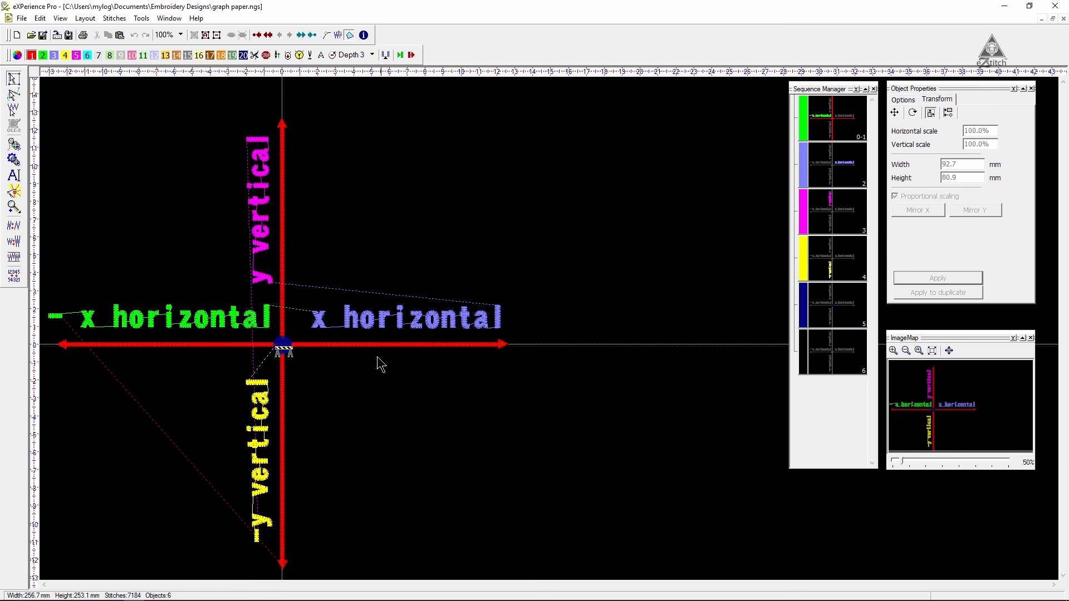
Examine the design's labelled positive and negative x horizontal and y vertical axes, sweeping selection areas beside each axis.
scroll(434, 200, down, 2)
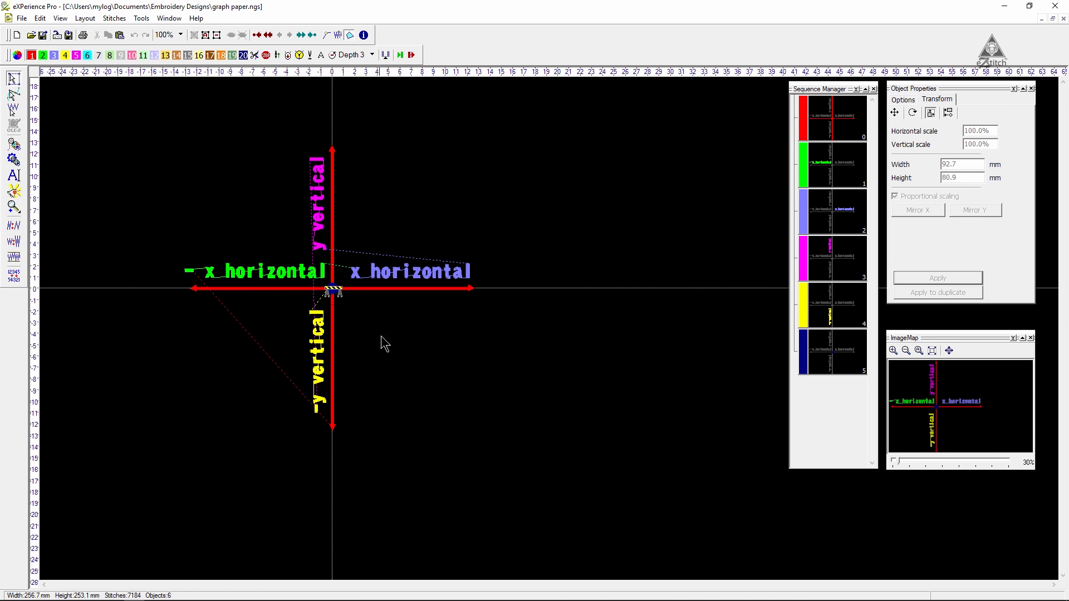
scroll(368, 323, up, 1)
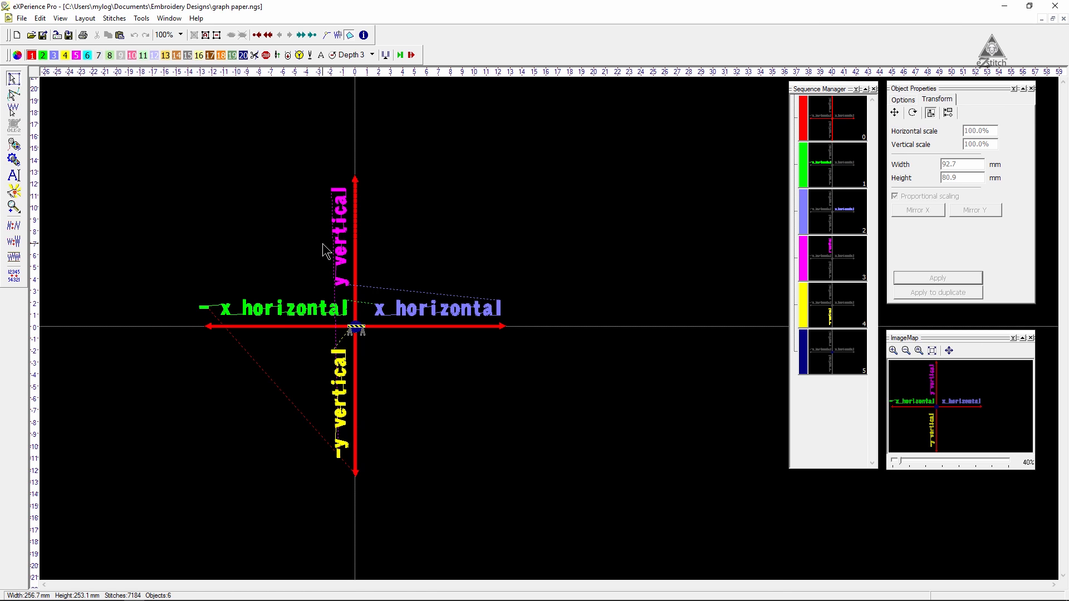
scroll(357, 334, up, 1)
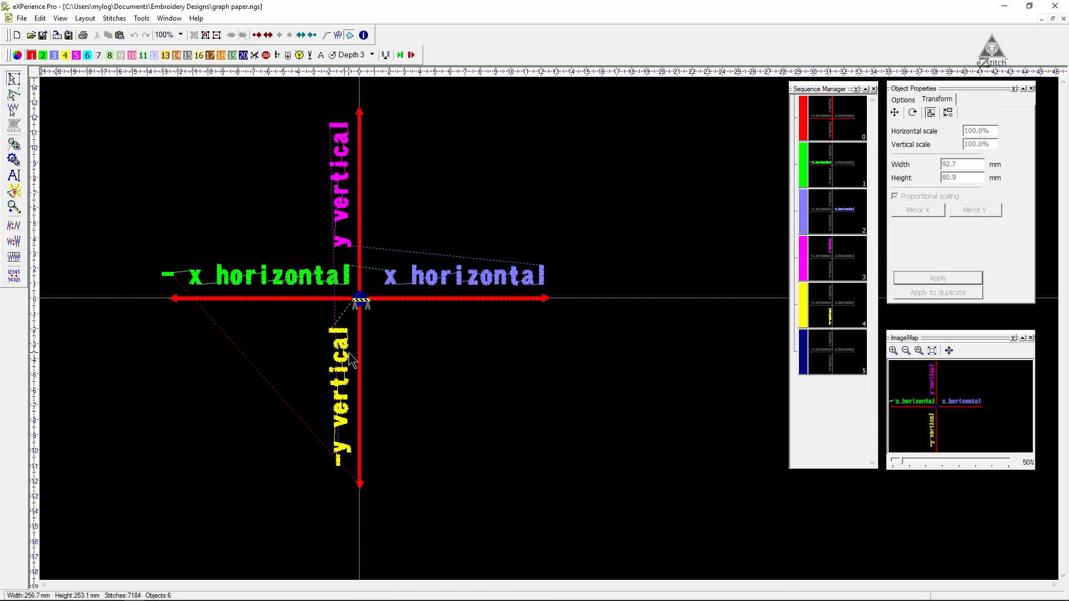
scroll(356, 353, down, 1)
scroll(363, 330, up, 2)
scroll(361, 319, down, 1)
scroll(360, 323, up, 2)
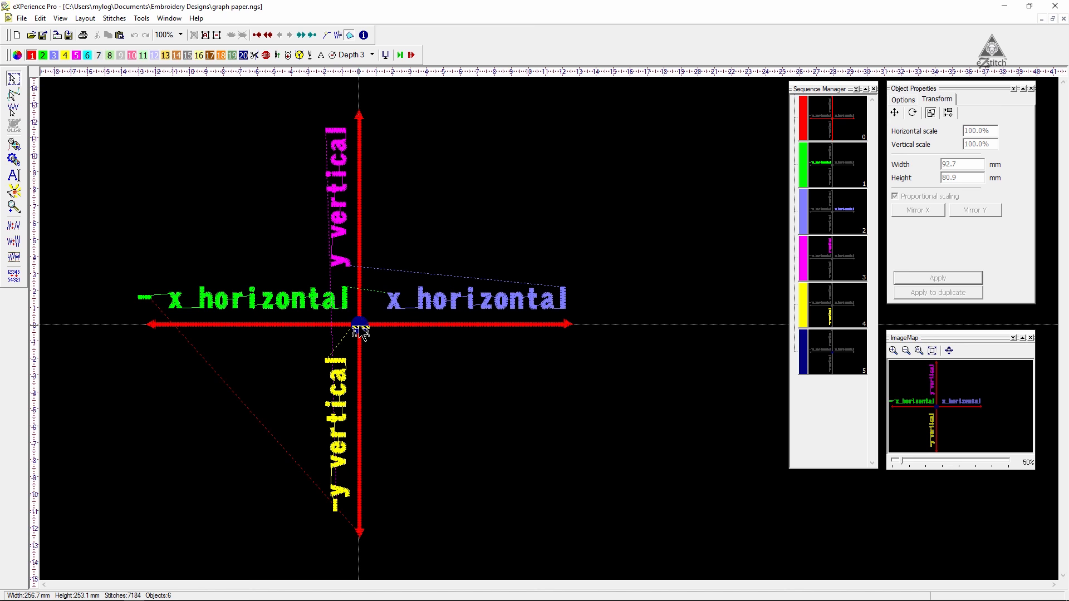
scroll(425, 334, down, 2)
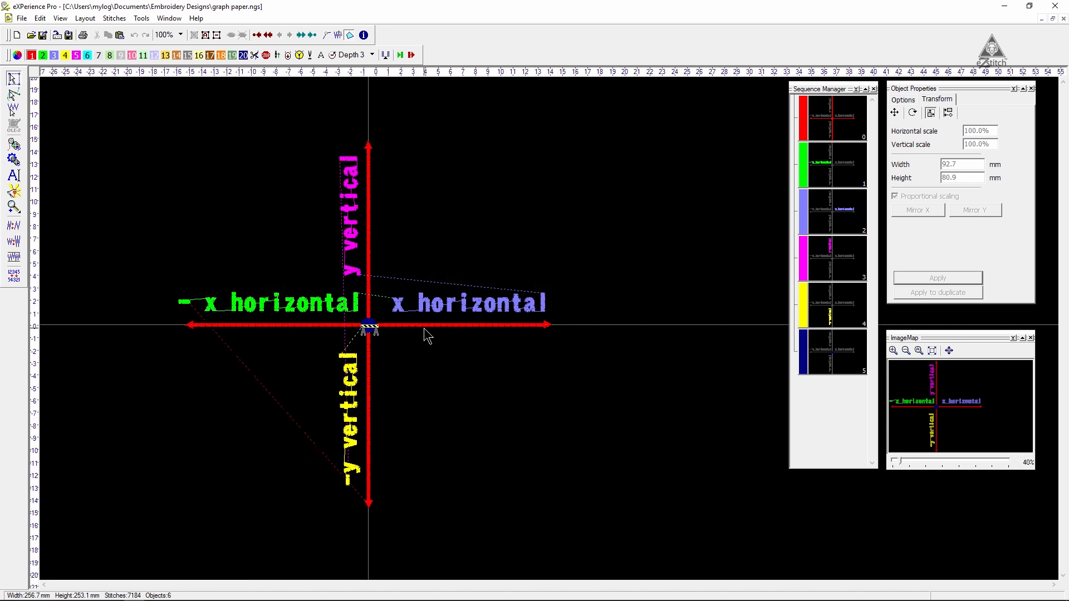
drag(388, 134, 422, 523)
drag(205, 329, 611, 342)
scroll(388, 372, down, 1)
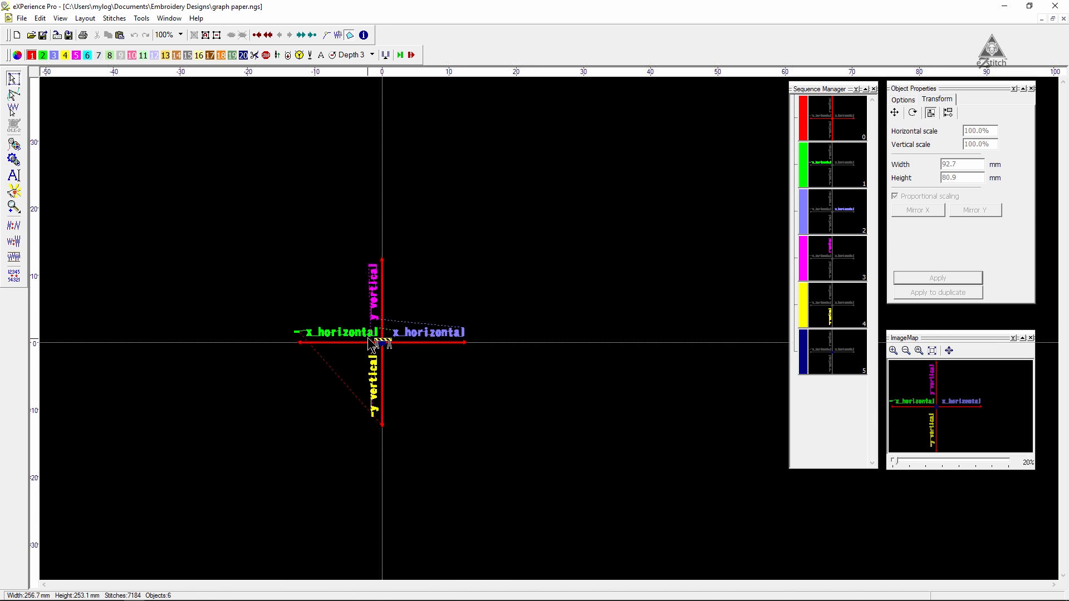
scroll(380, 334, up, 3)
scroll(433, 223, down, 1)
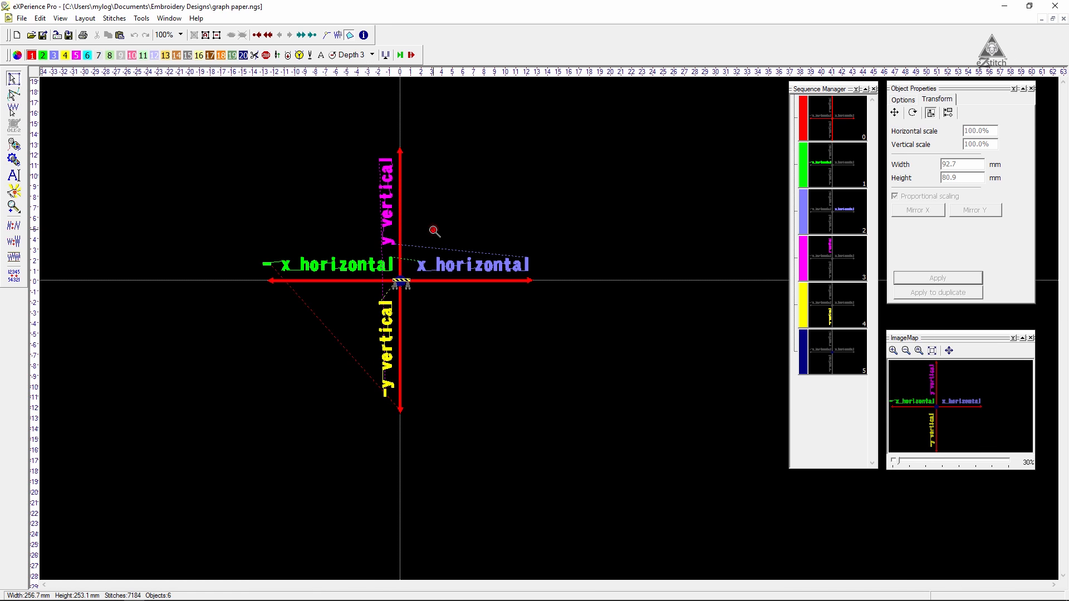
scroll(434, 231, up, 1)
scroll(419, 278, down, 5)
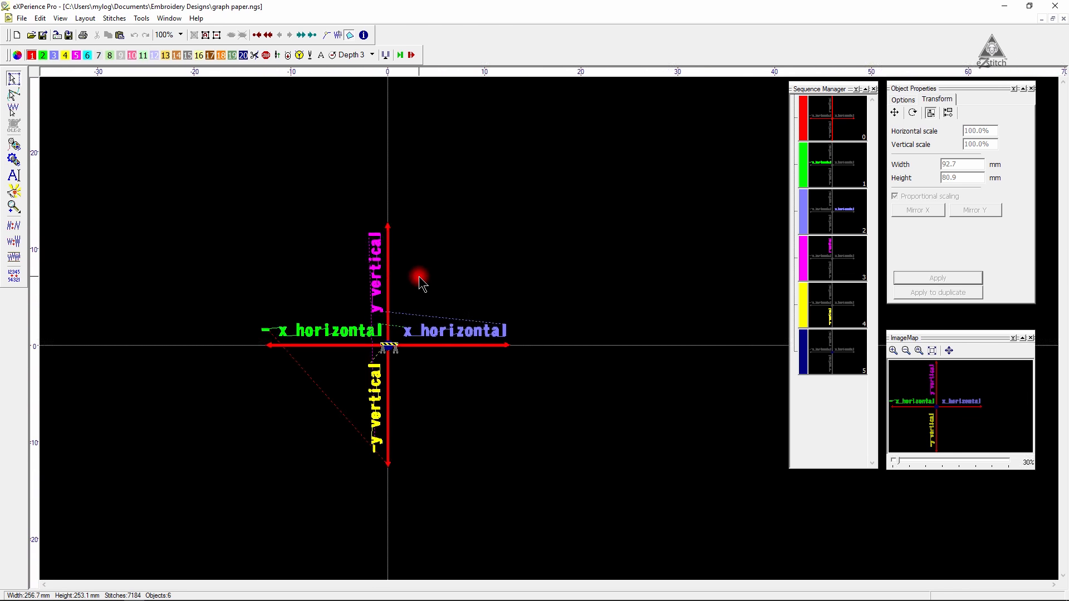
scroll(419, 280, up, 6)
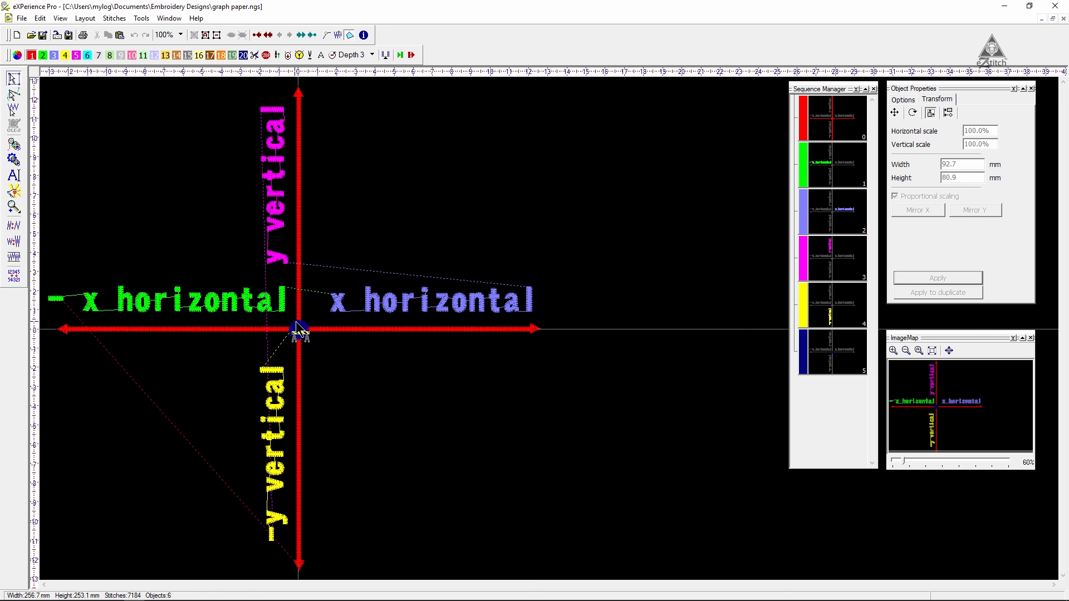
Duplicate the small dark blue circle at the origin of the axes.
click(306, 325)
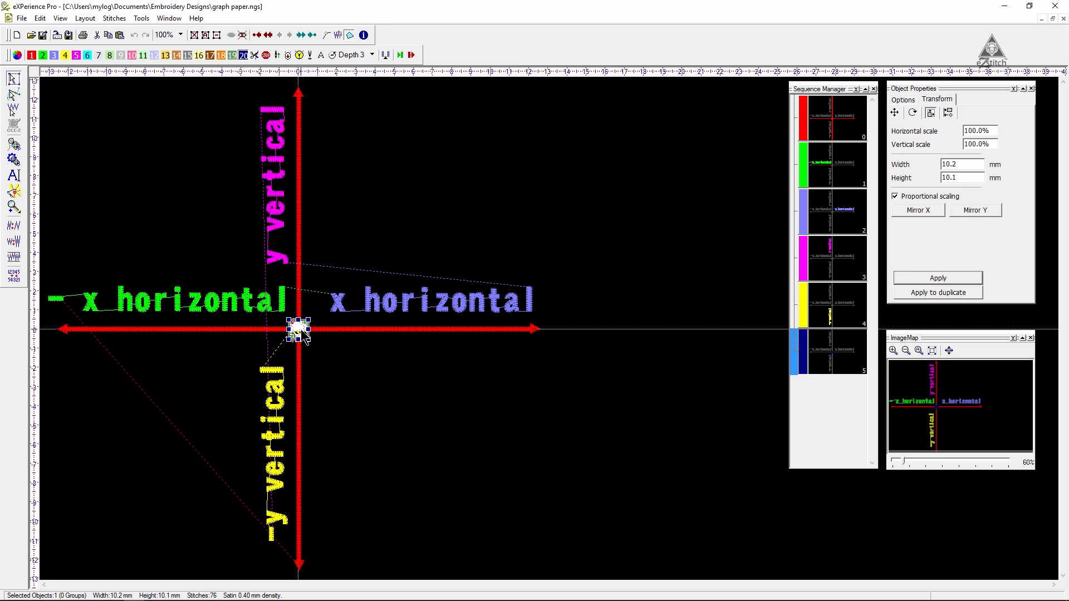
click(379, 359)
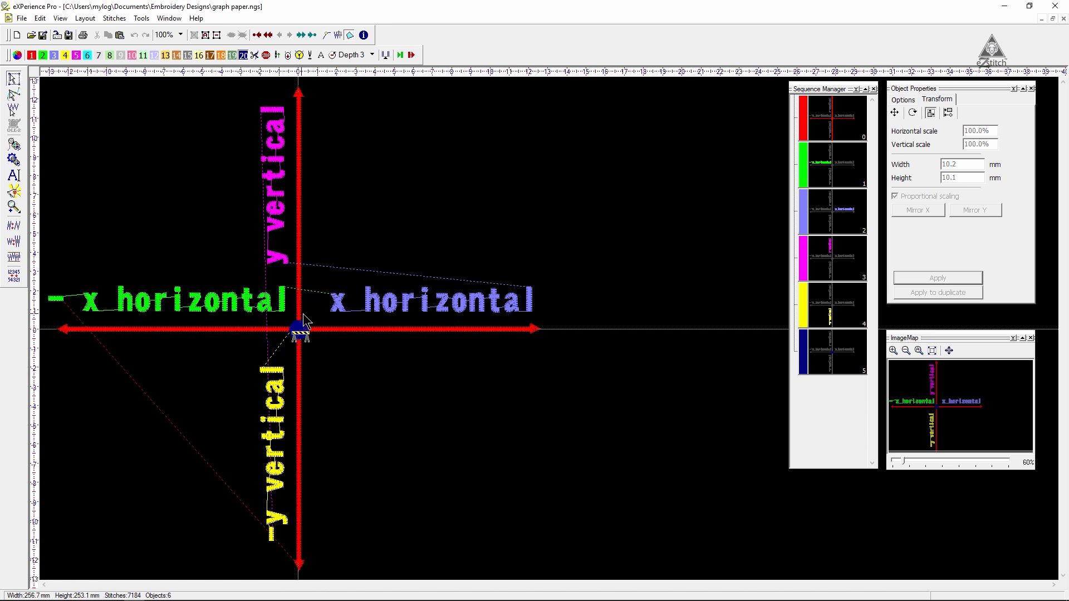
click(310, 333)
click(341, 370)
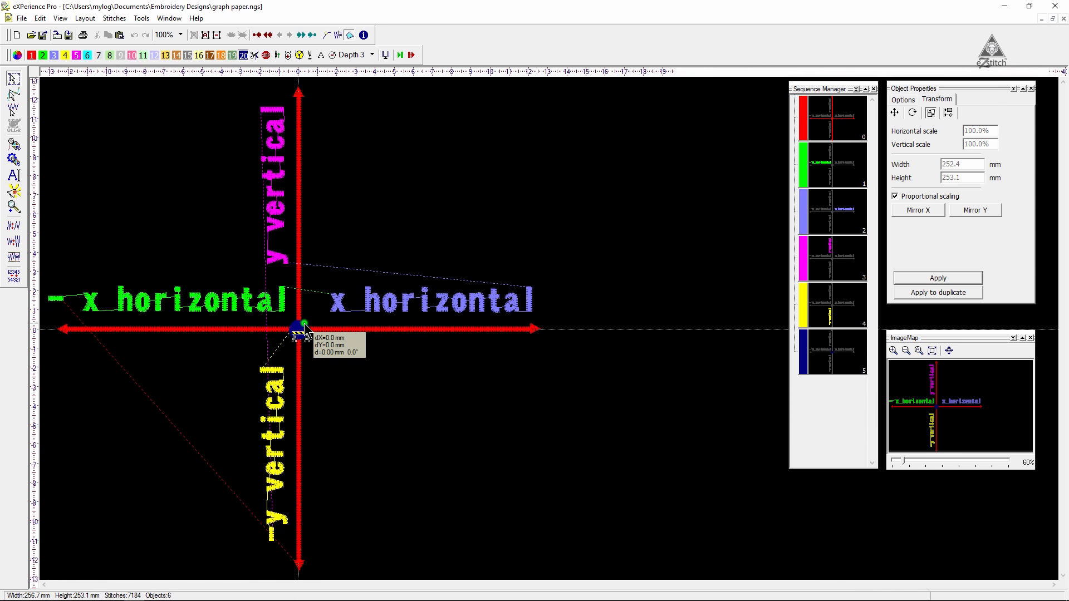
click(303, 331)
click(948, 292)
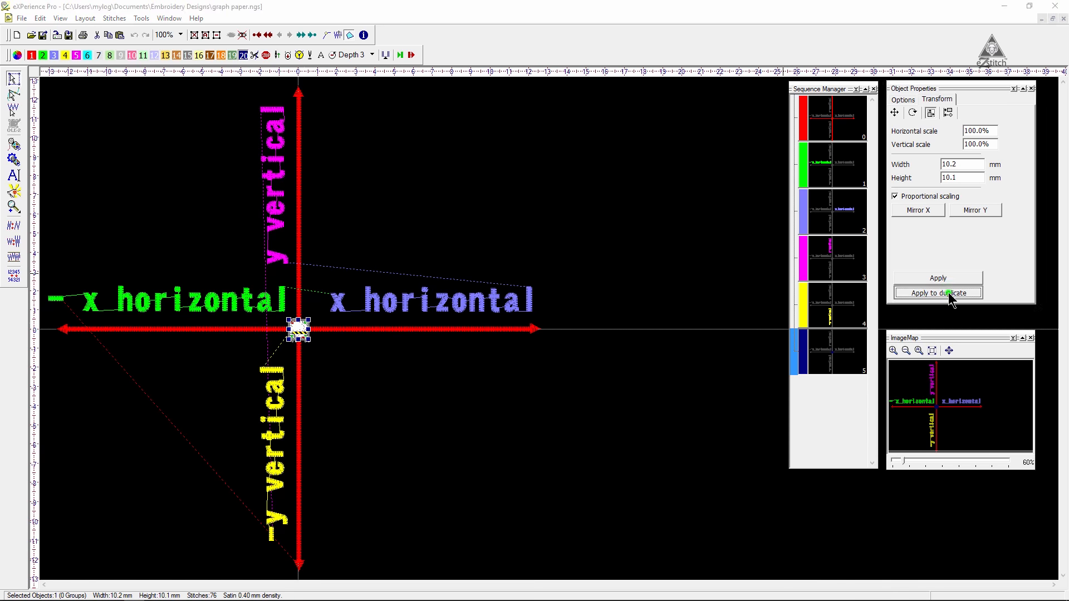
Move the duplicate circle about 5 mm up and 5 mm left of the origin and preview it in full-screen stitch view.
drag(195, 256, 430, 415)
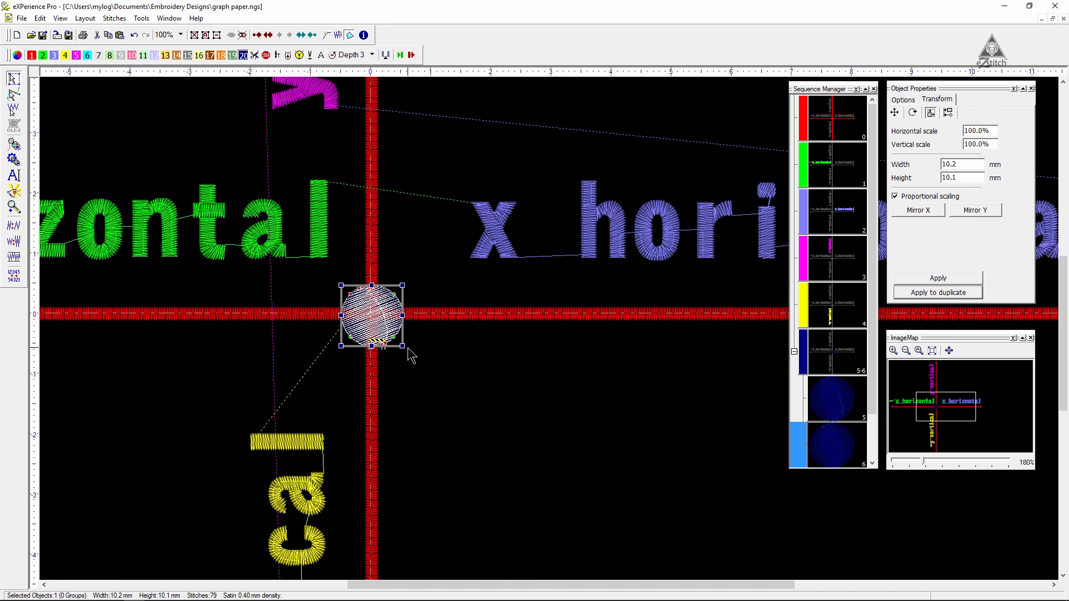
drag(386, 320, 341, 281)
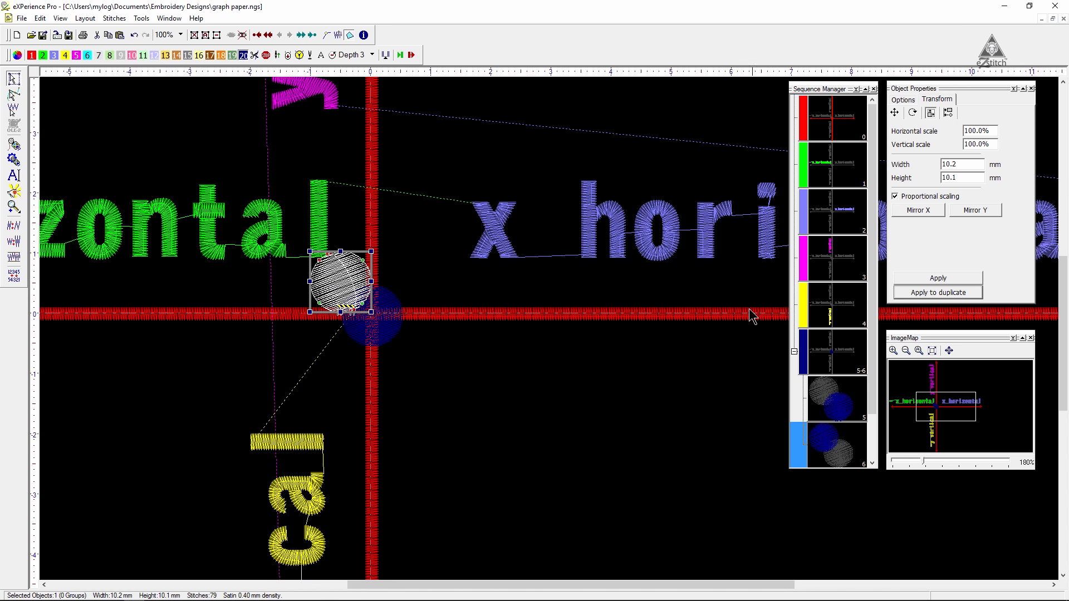
click(472, 359)
key(F10)
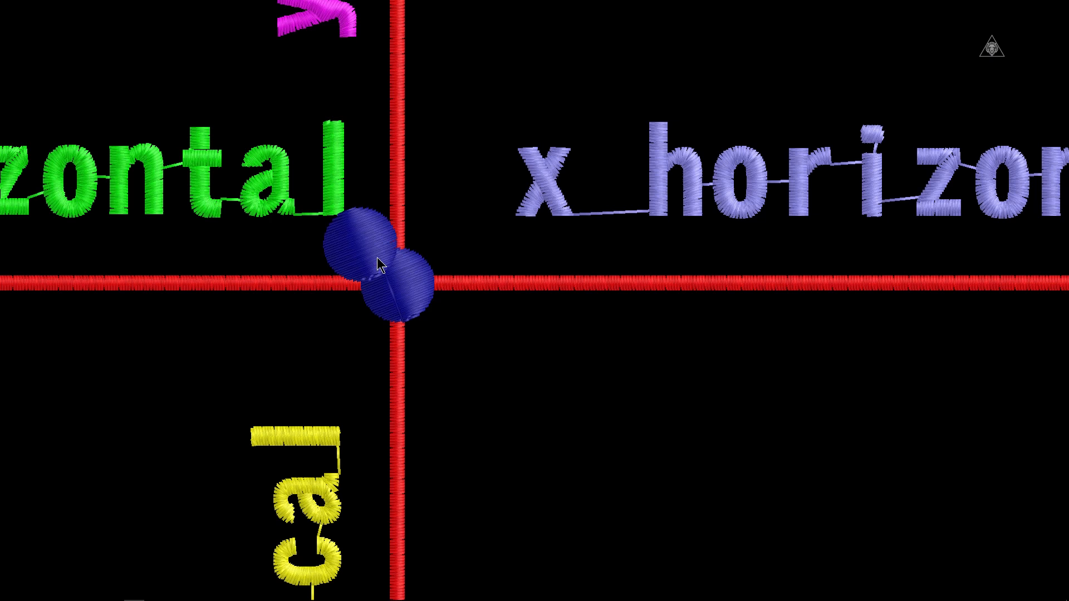
key(Escape)
Recolour the duplicate circle with cyan thread colour 6 and check it in full-screen stitch view.
click(340, 281)
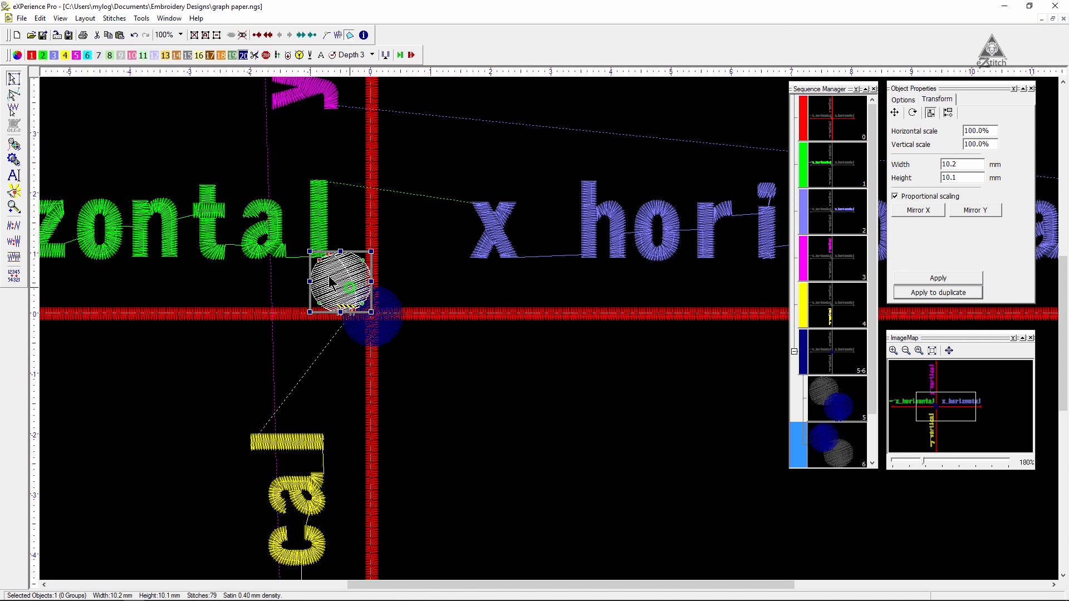
click(88, 56)
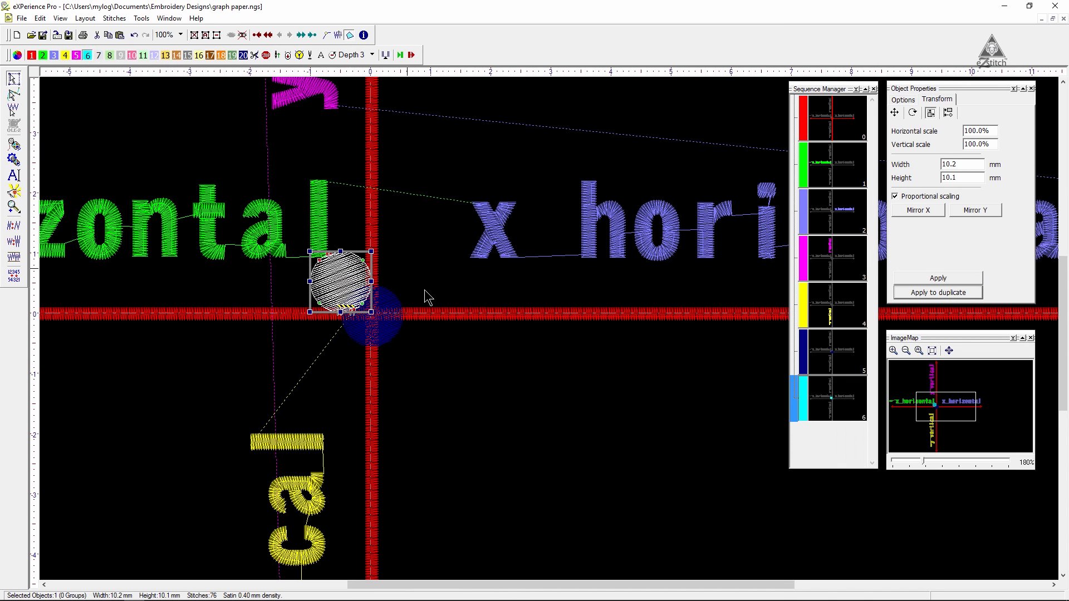
key(F10)
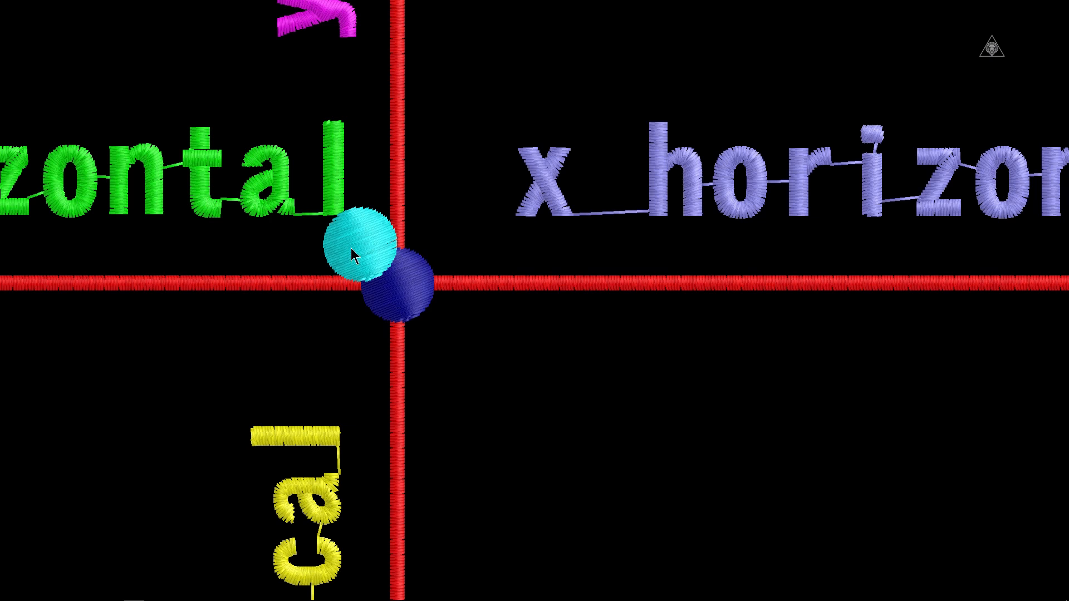
click(578, 376)
key(z)
right_click(563, 338)
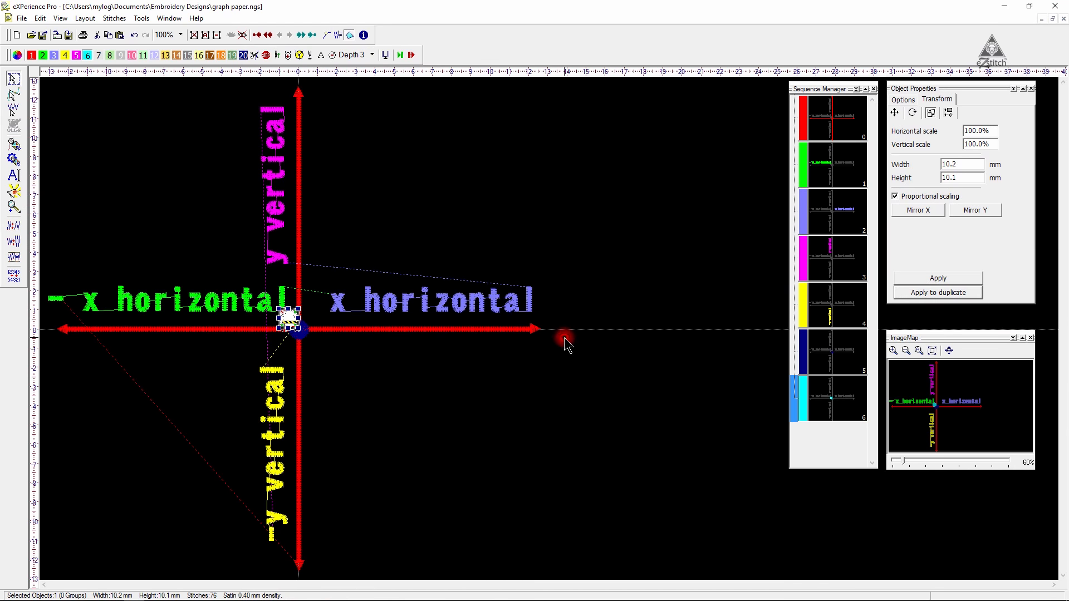
Compare the circle's position with the graph paper x & y axis image in Photos, and return to eXPerience Pro.
drag(547, 376, 91, 239)
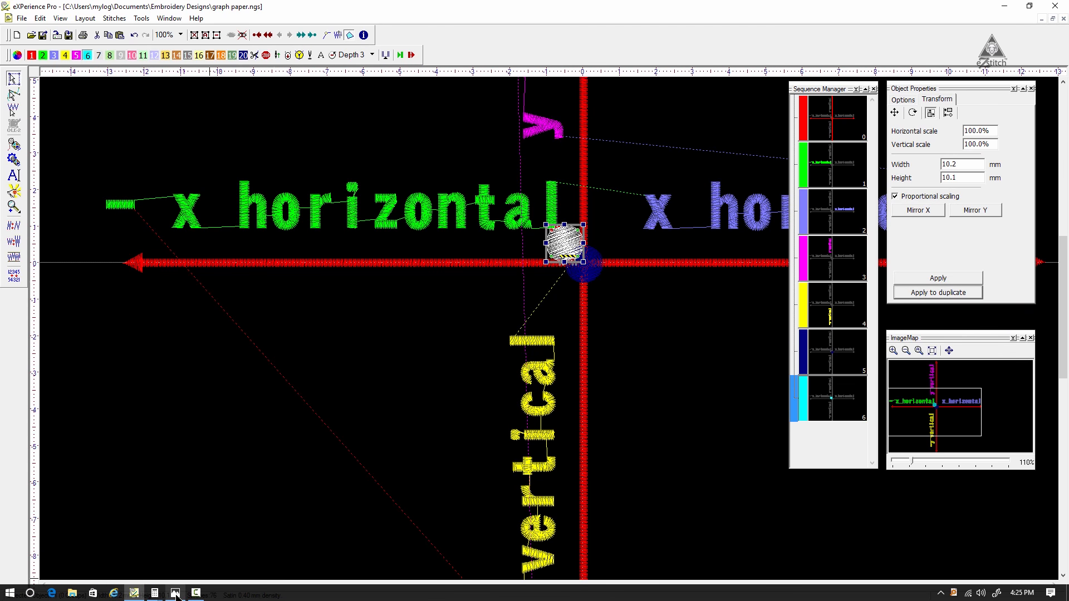
click(177, 594)
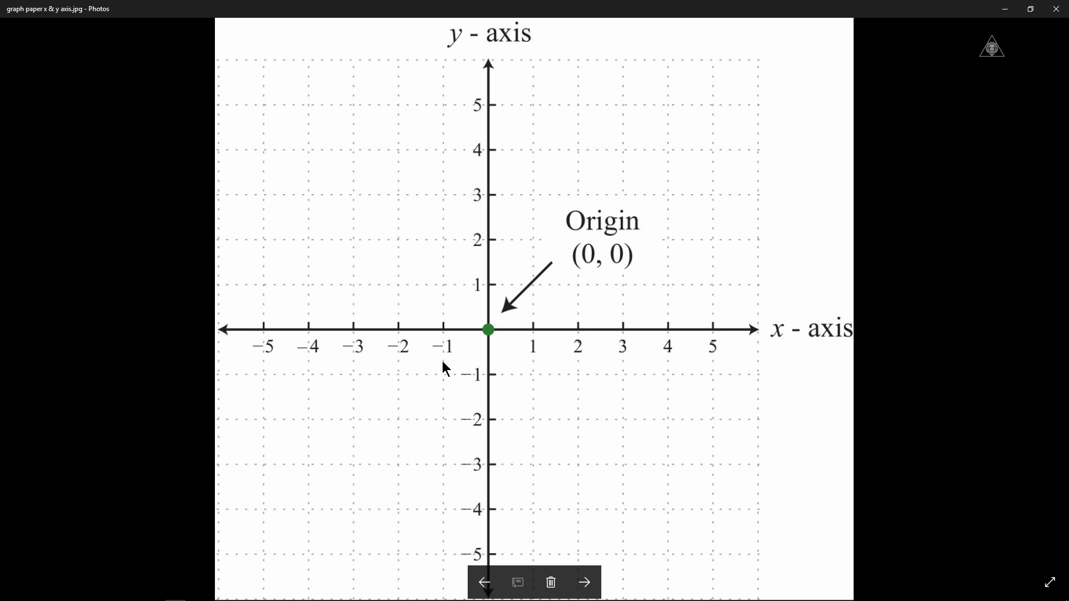
mouse_move(159, 596)
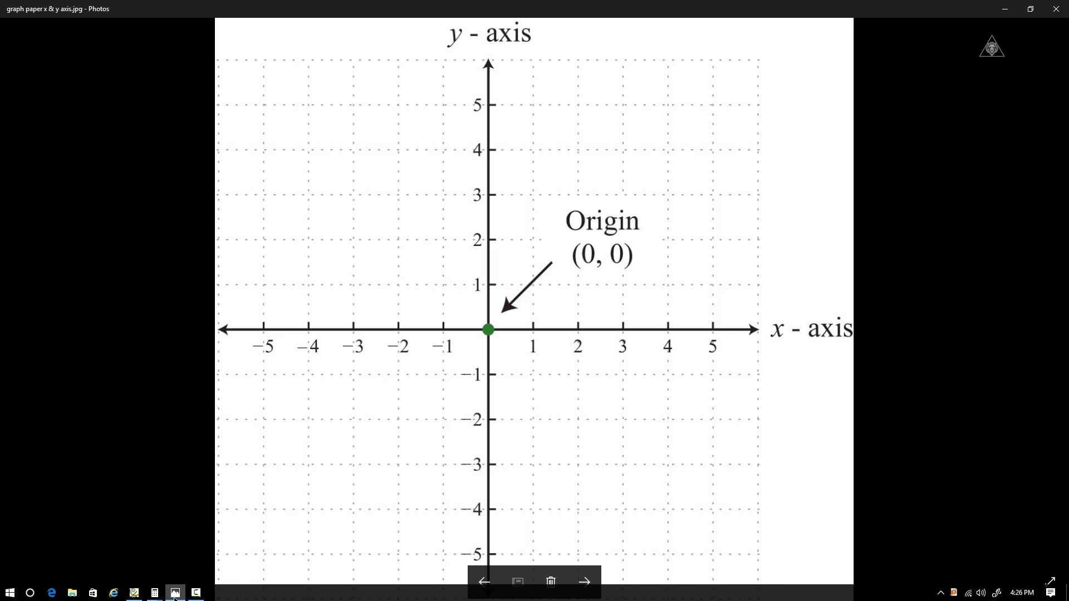
click(134, 592)
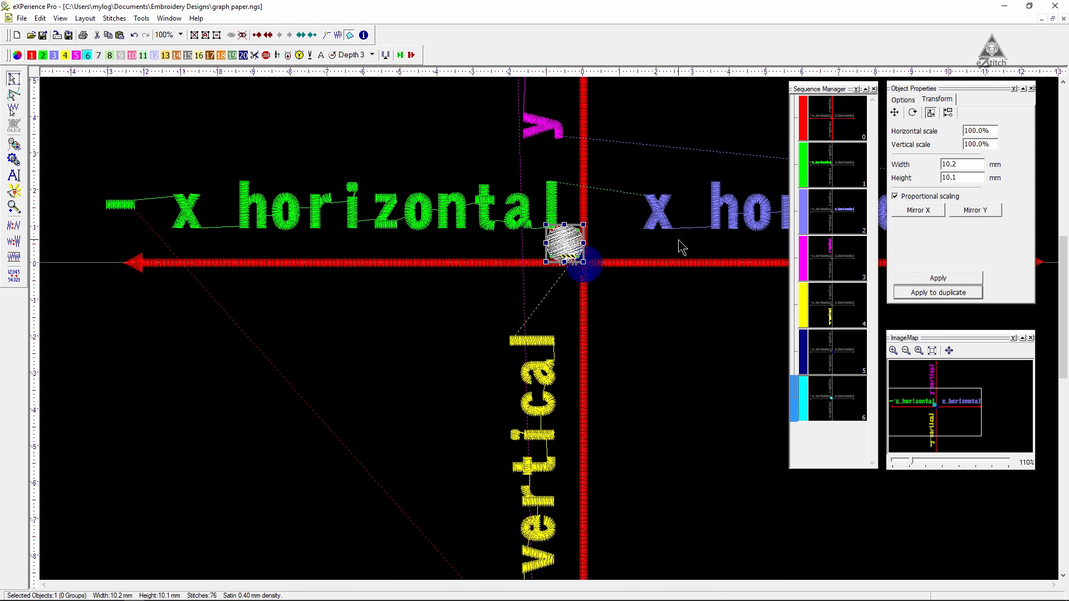
Move the cyan circle by an X distance of -25 mm using the move transform.
right_click(624, 375)
right_click(625, 375)
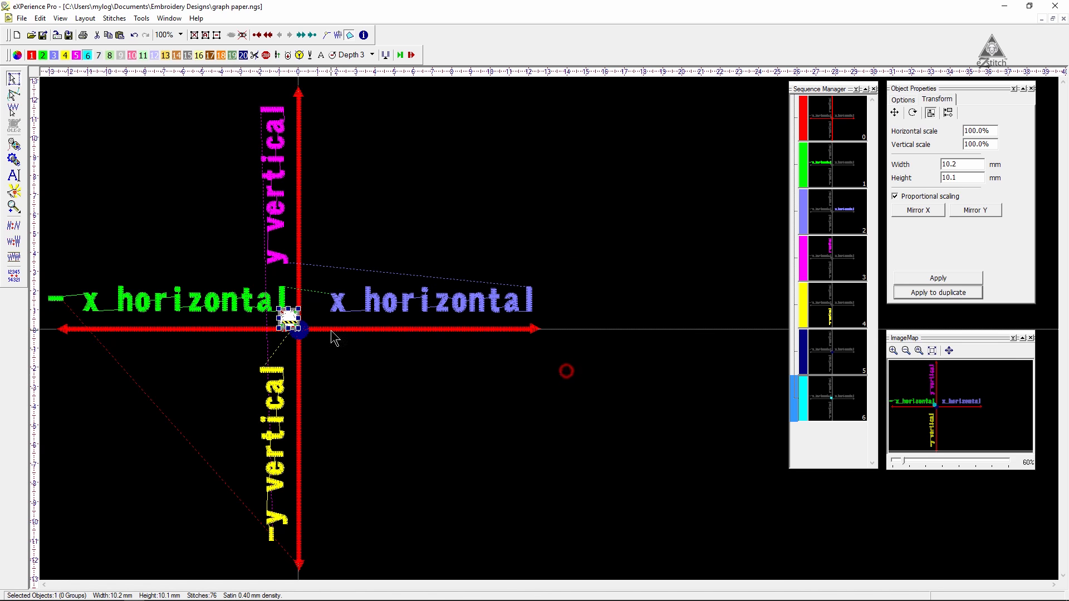
click(287, 317)
click(936, 99)
click(895, 113)
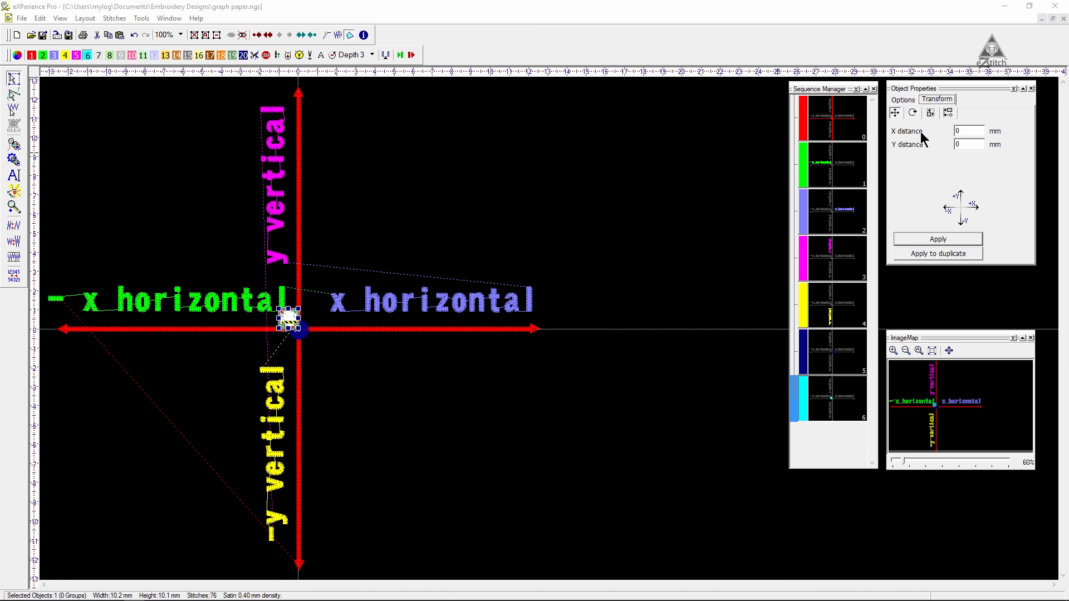
double_click(971, 131)
click(949, 237)
drag(345, 376, 182, 267)
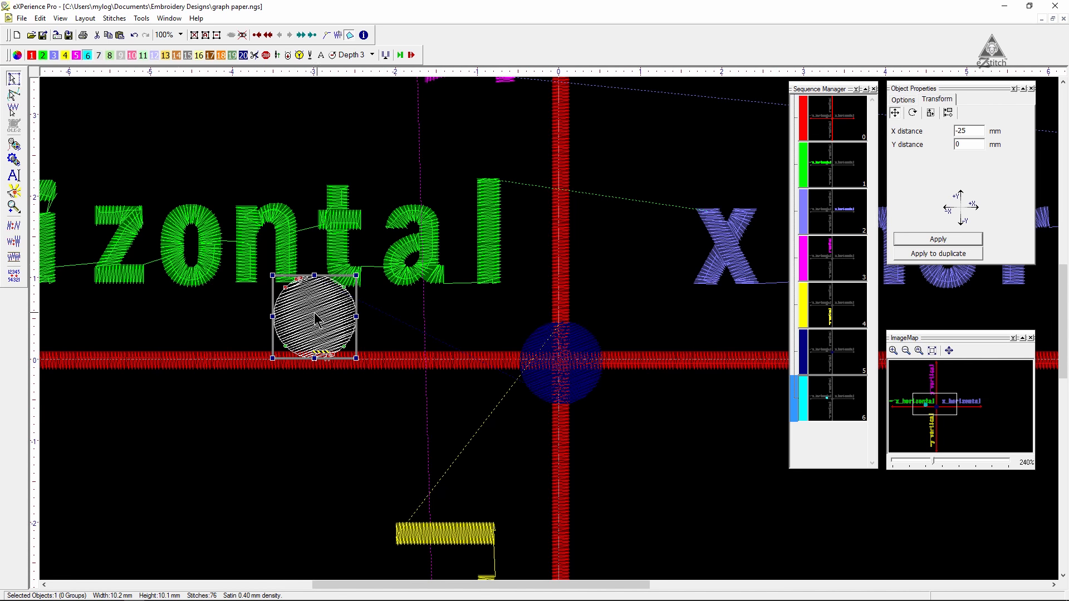
Measure the horizontal distance from the origin to the cyan circle's right edge.
click(559, 361)
drag(559, 360, 356, 316)
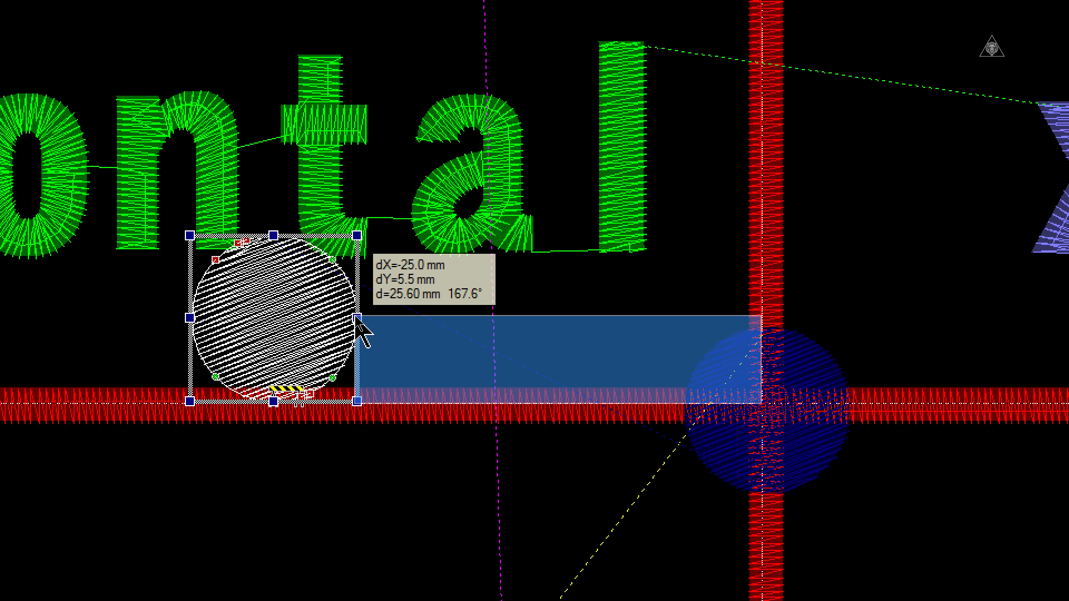
drag(359, 332, 356, 334)
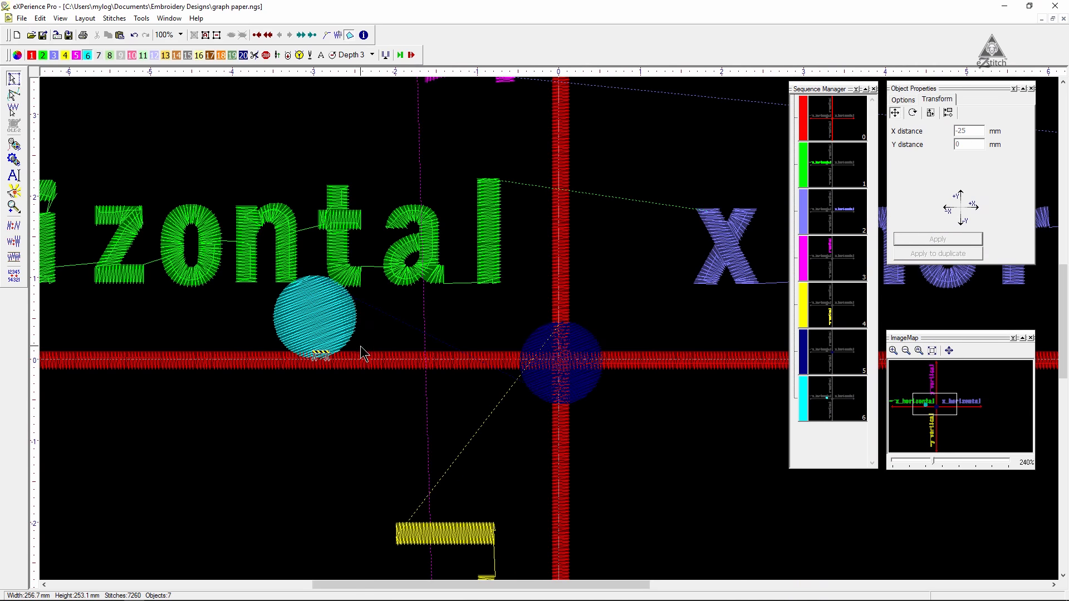
Create a duplicate of the cyan circle at an X distance of -25 mm using the move transform.
scroll(589, 320, down, 4)
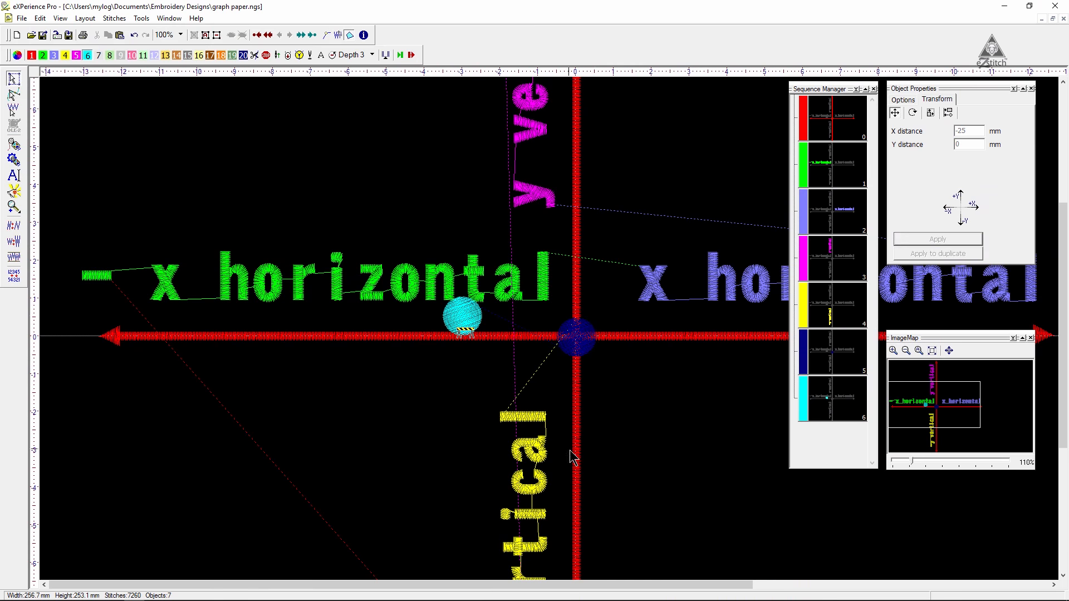
scroll(582, 361, up, 2)
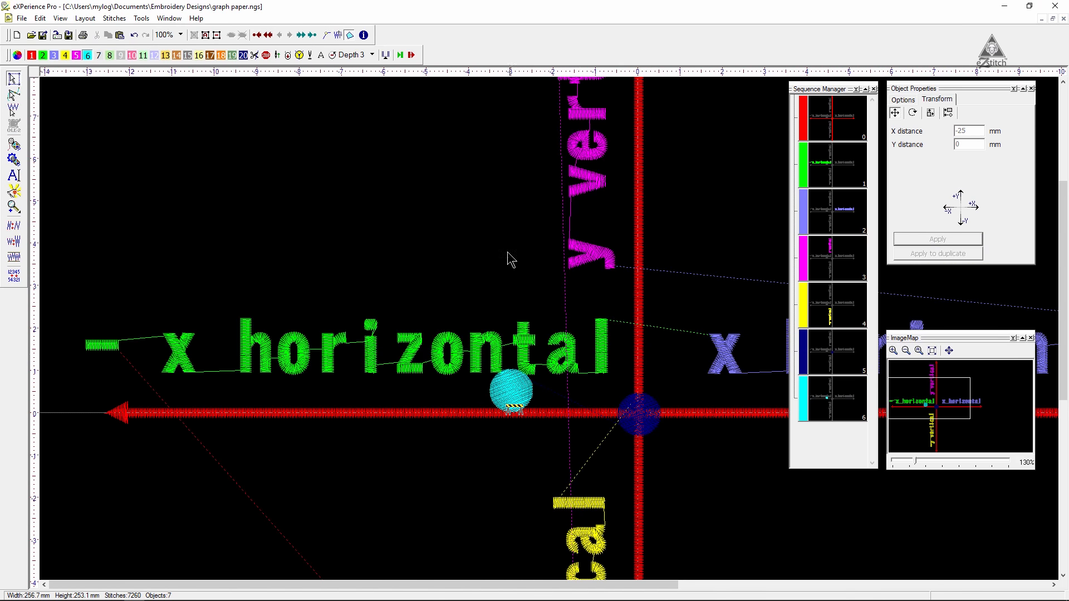
scroll(504, 334, down, 2)
scroll(503, 333, up, 3)
scroll(506, 337, down, 1)
scroll(524, 342, up, 3)
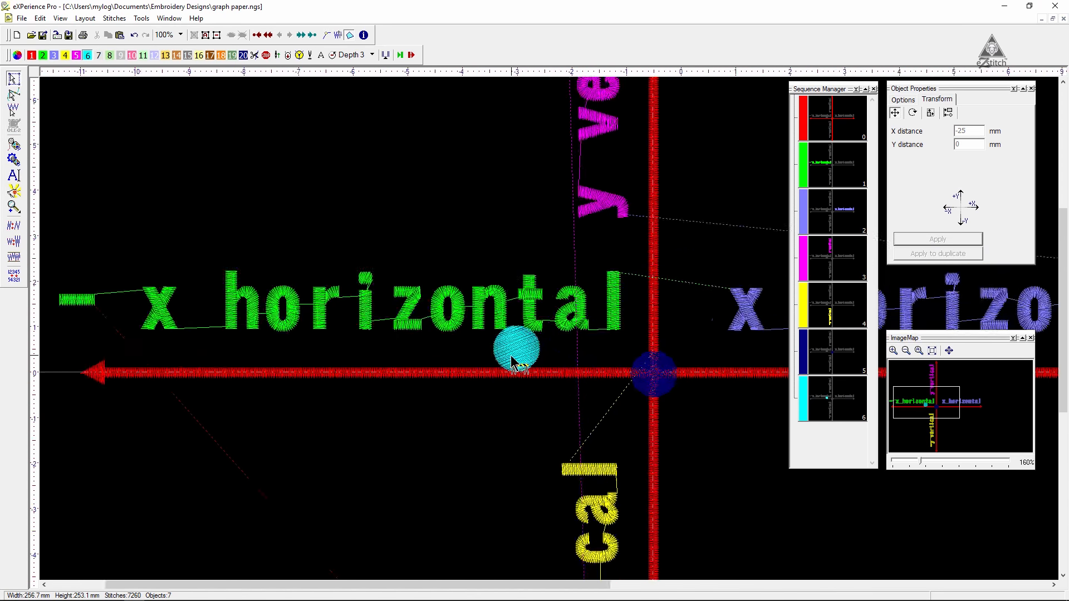
click(526, 342)
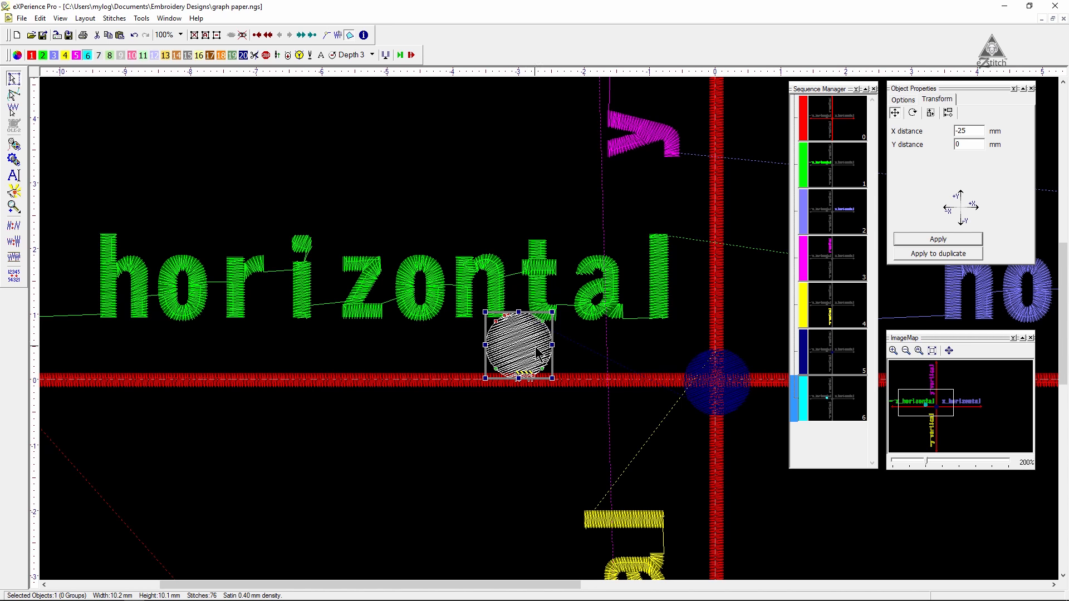
double_click(972, 131)
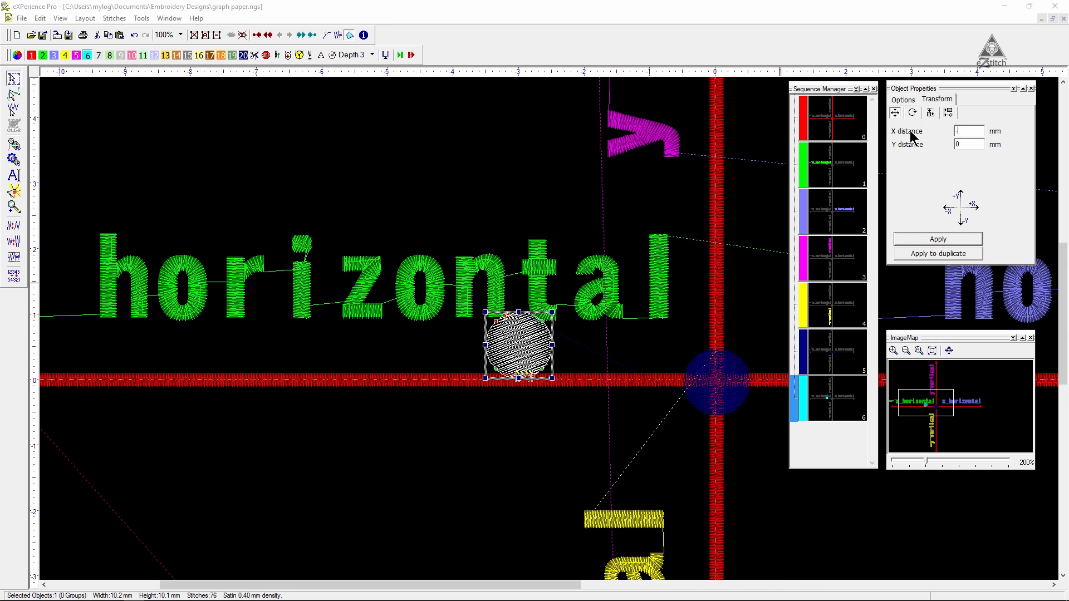
click(953, 254)
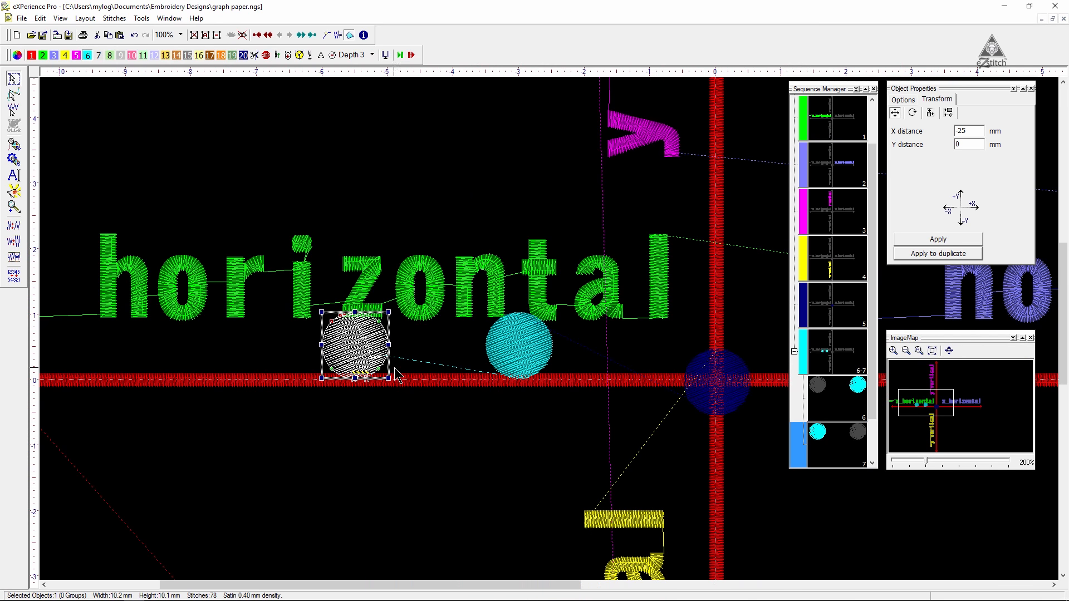
Measure the horizontal distance between the right edges of the two cyan circles.
key(m)
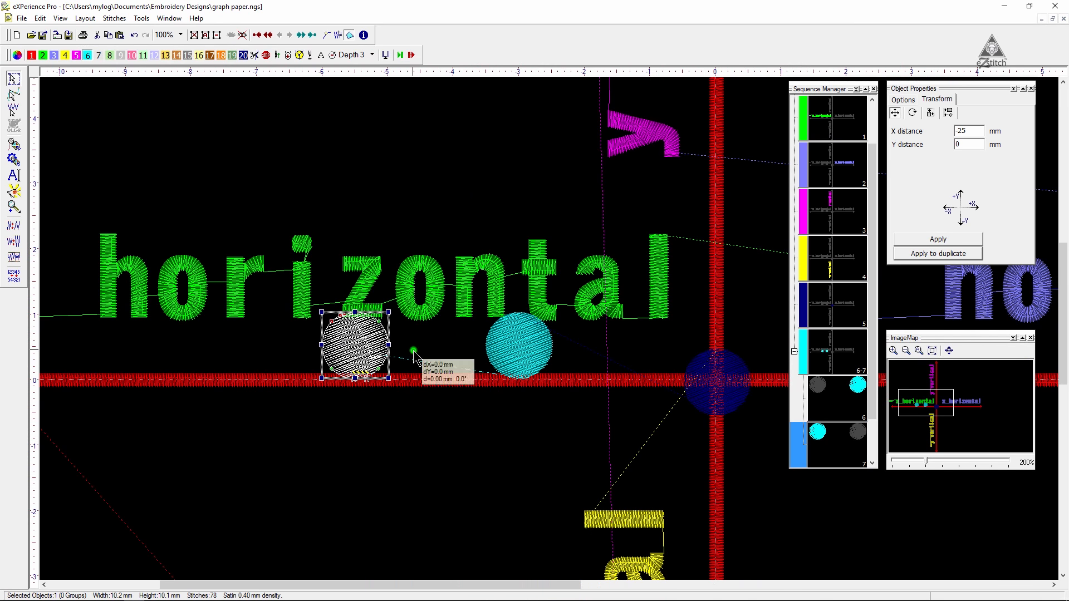
key(Escape)
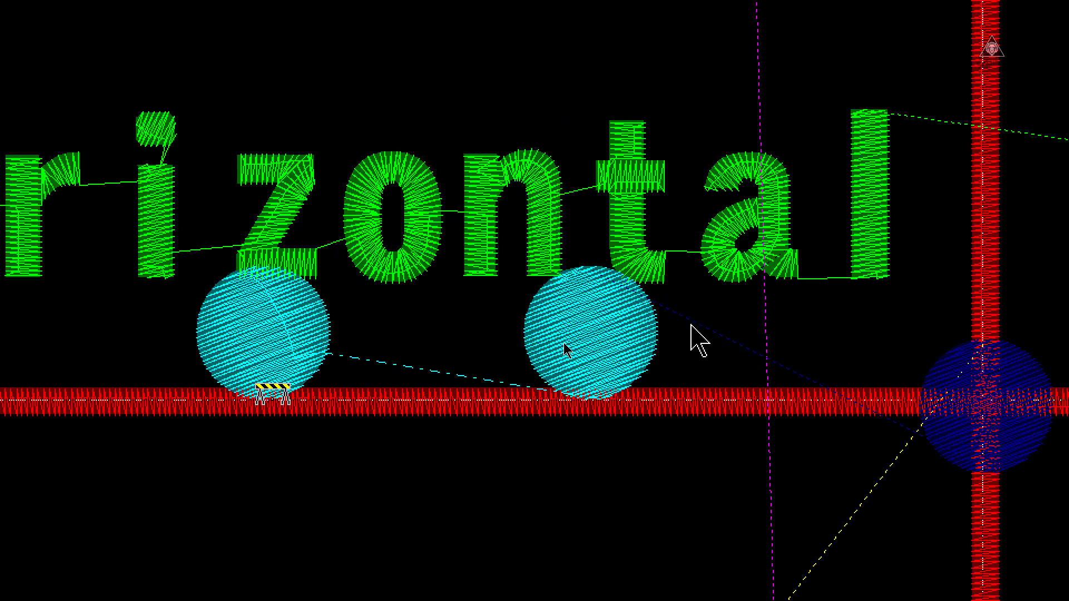
drag(656, 327, 331, 384)
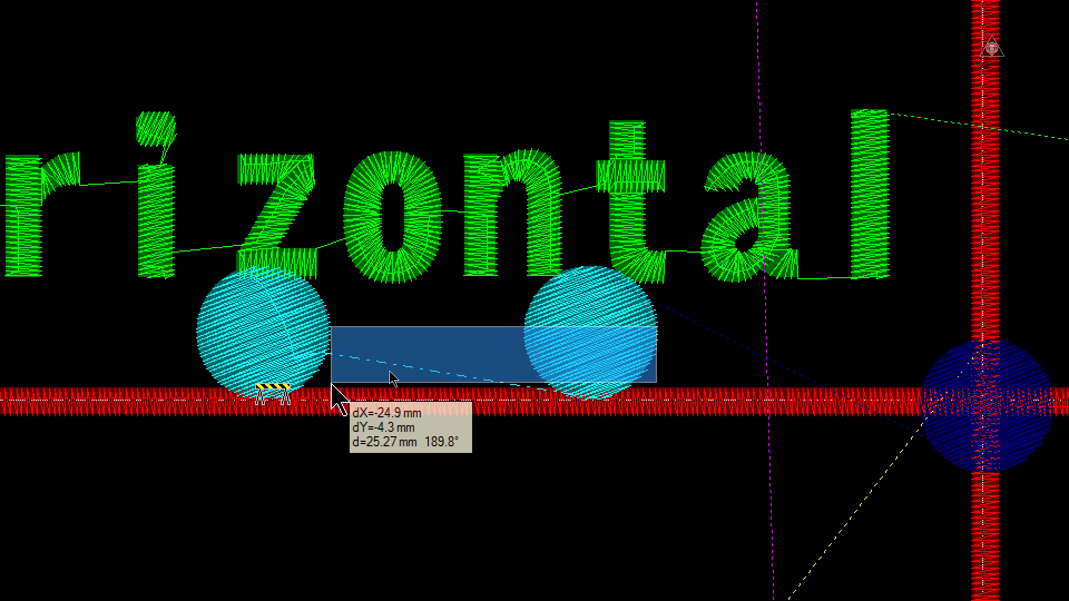
drag(331, 382, 330, 383)
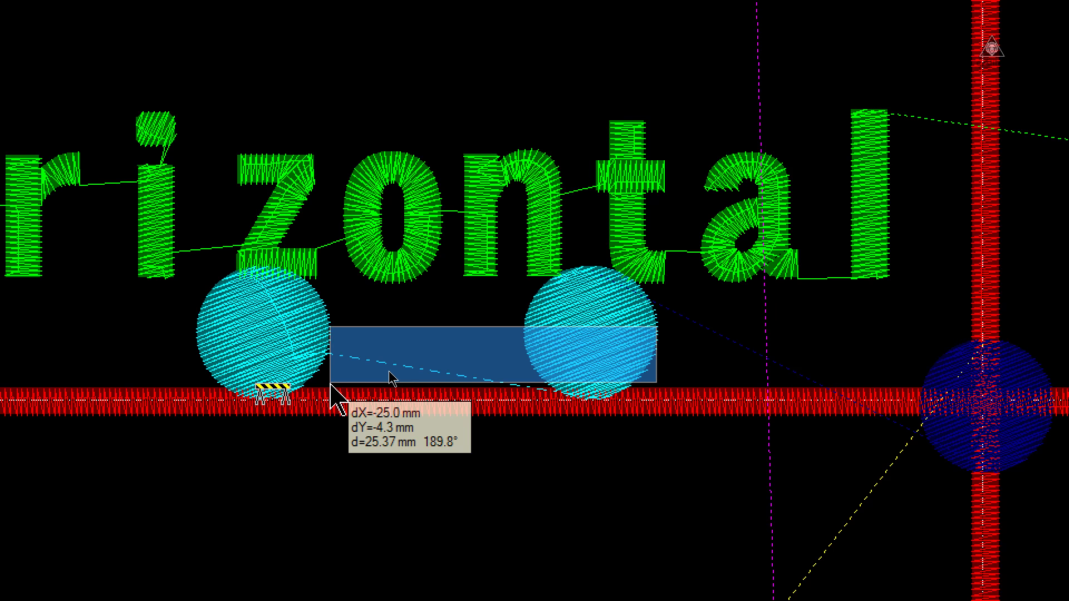
drag(330, 383, 330, 383)
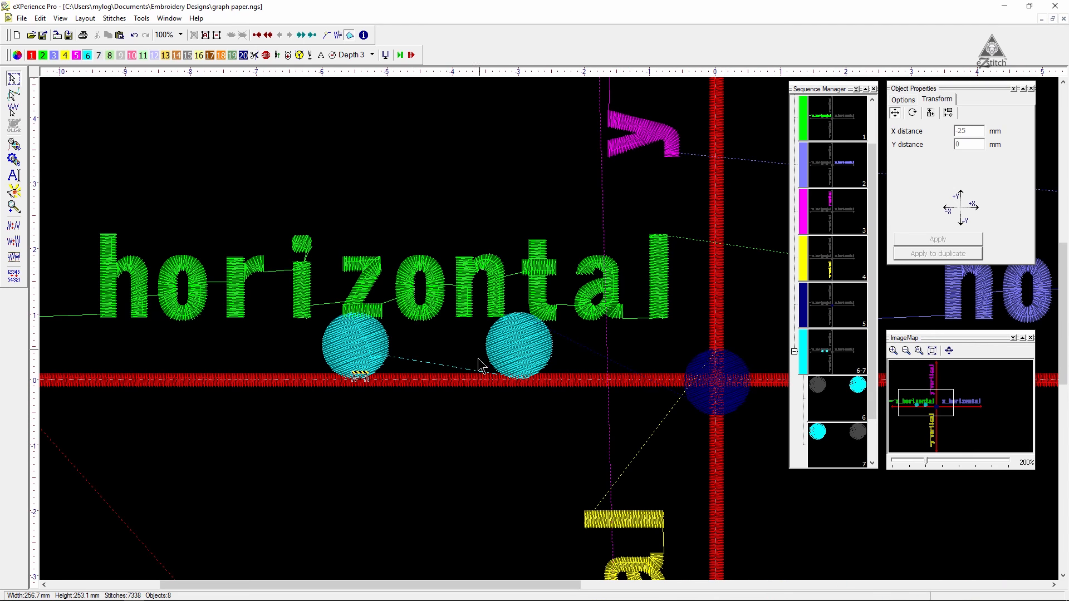
Create a duplicate of the original cyan circle at an X distance of 25 mm, beside the origin.
click(500, 349)
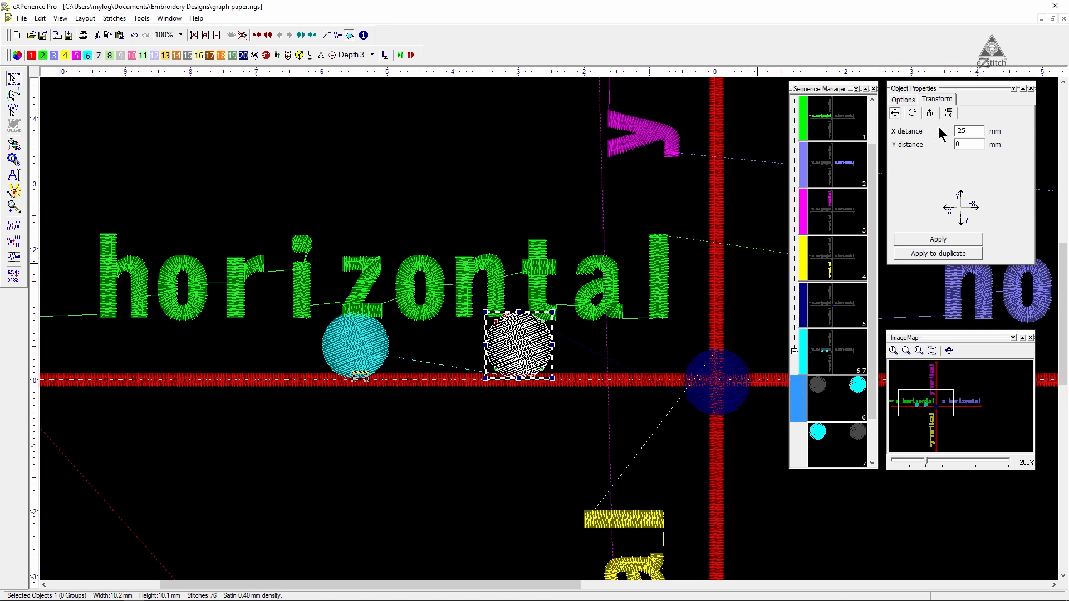
double_click(971, 131)
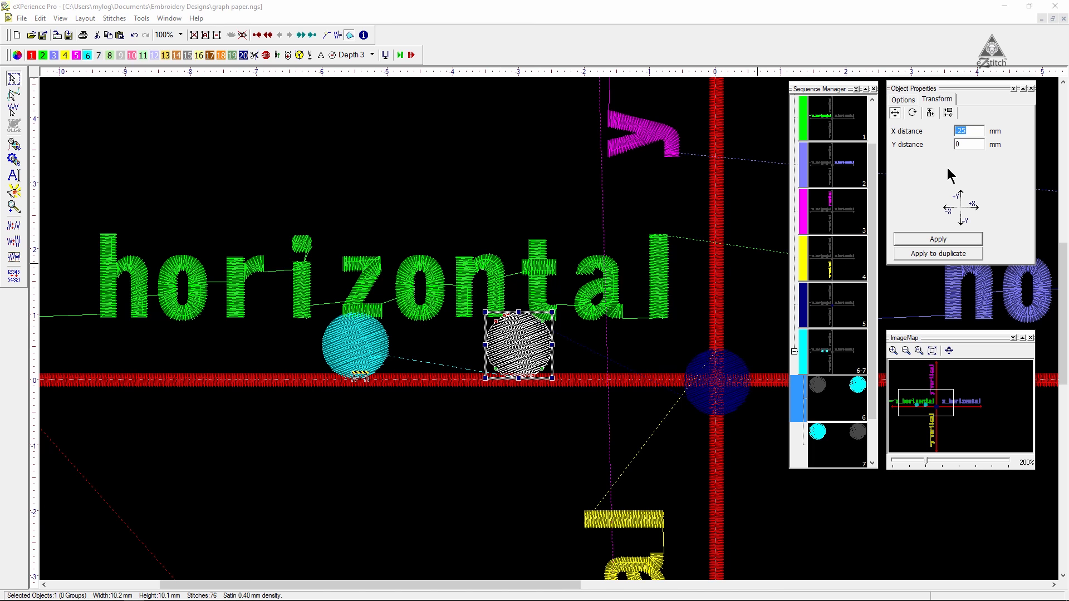
text(25)
scroll(339, 327, down, 1)
scroll(265, 258, down, 1)
scroll(265, 258, down, 1)
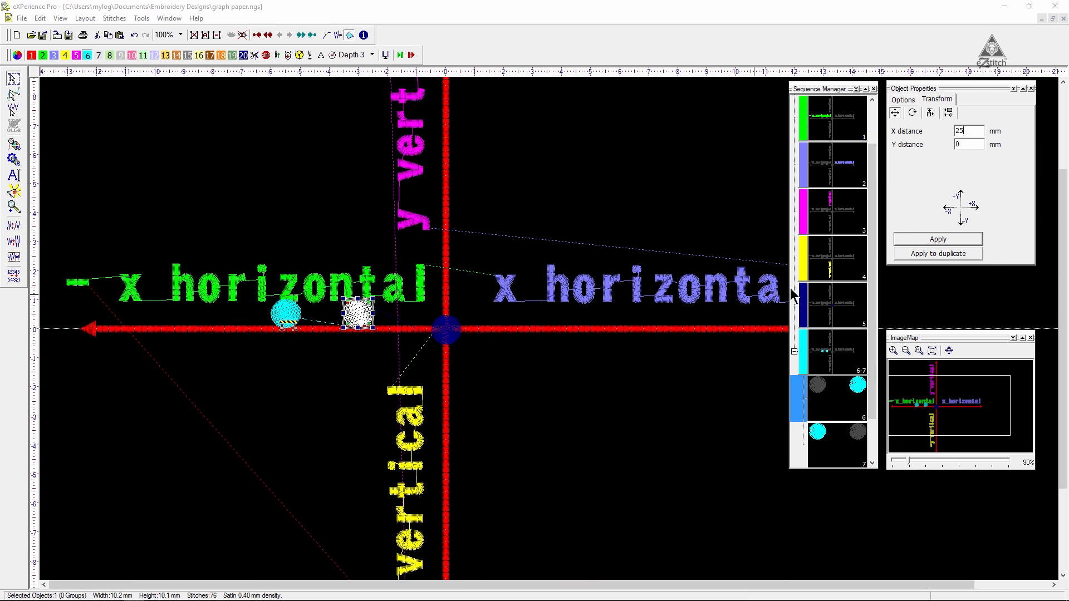
click(946, 255)
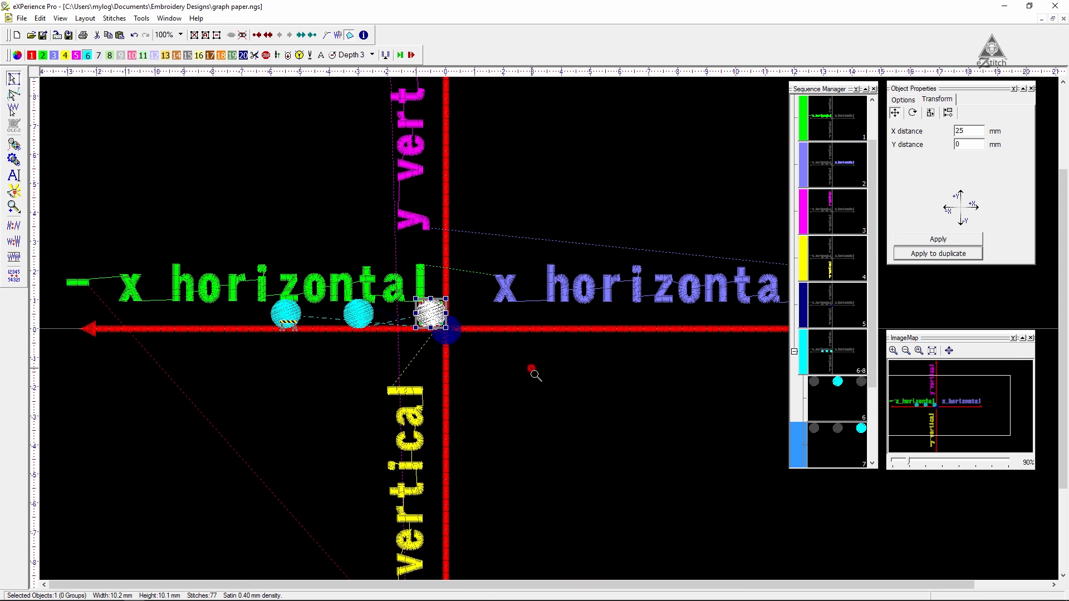
Duplicate the cyan circle beside the origin by an X distance of 25 mm and preview it in full-screen stitch view.
drag(366, 227, 921, 360)
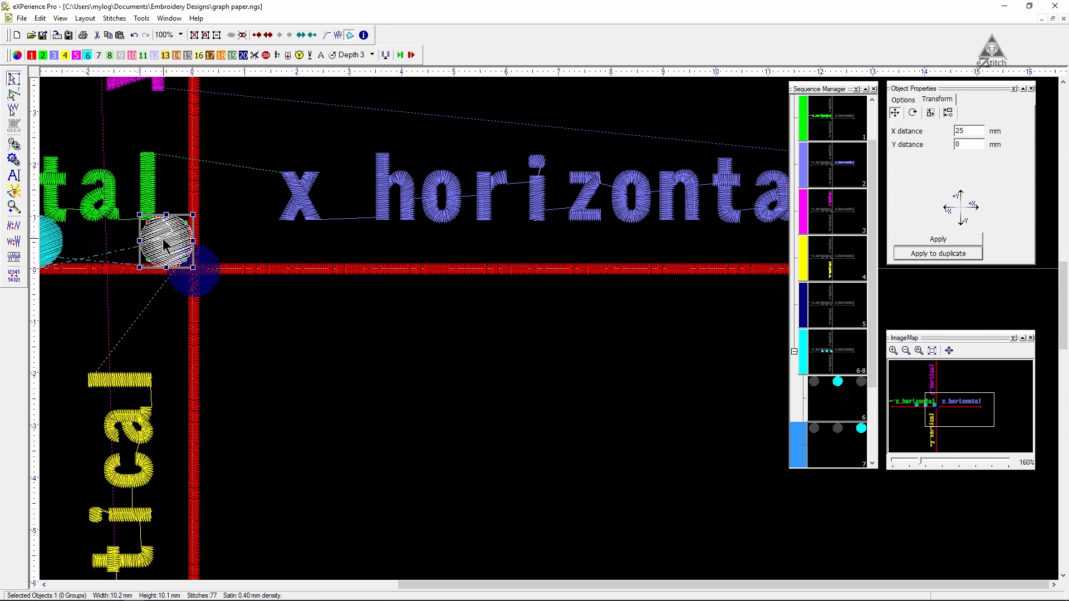
click(59, 250)
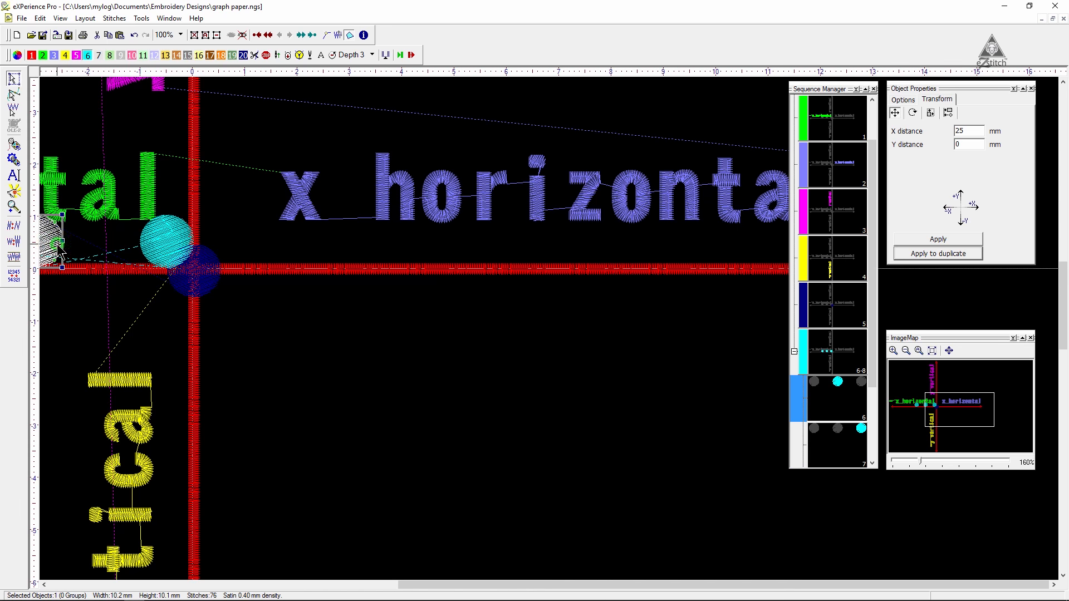
click(173, 245)
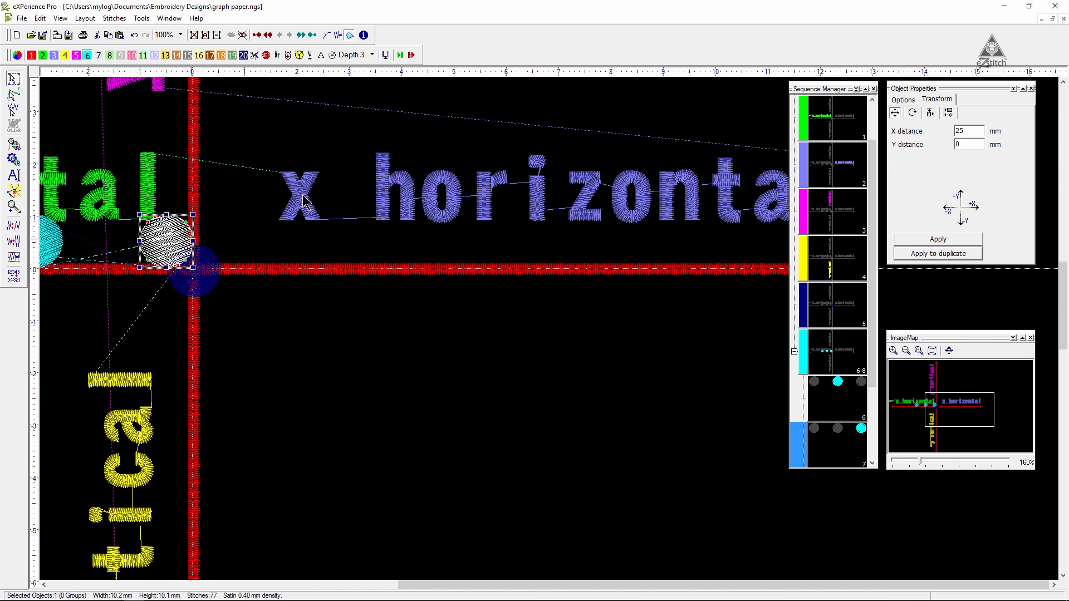
double_click(968, 130)
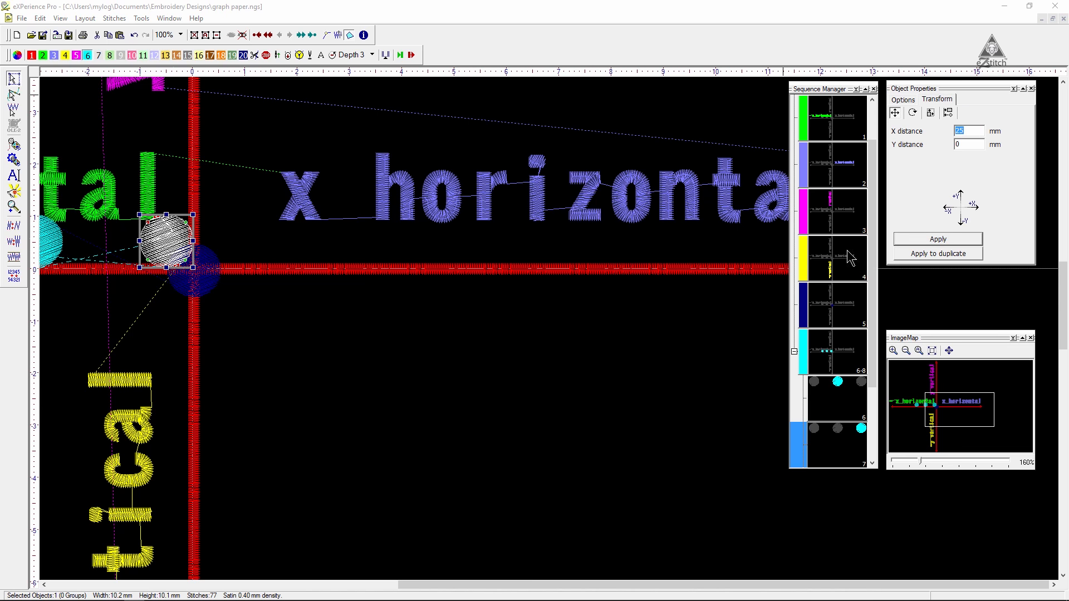
scroll(328, 395, down, 3)
scroll(300, 389, up, 2)
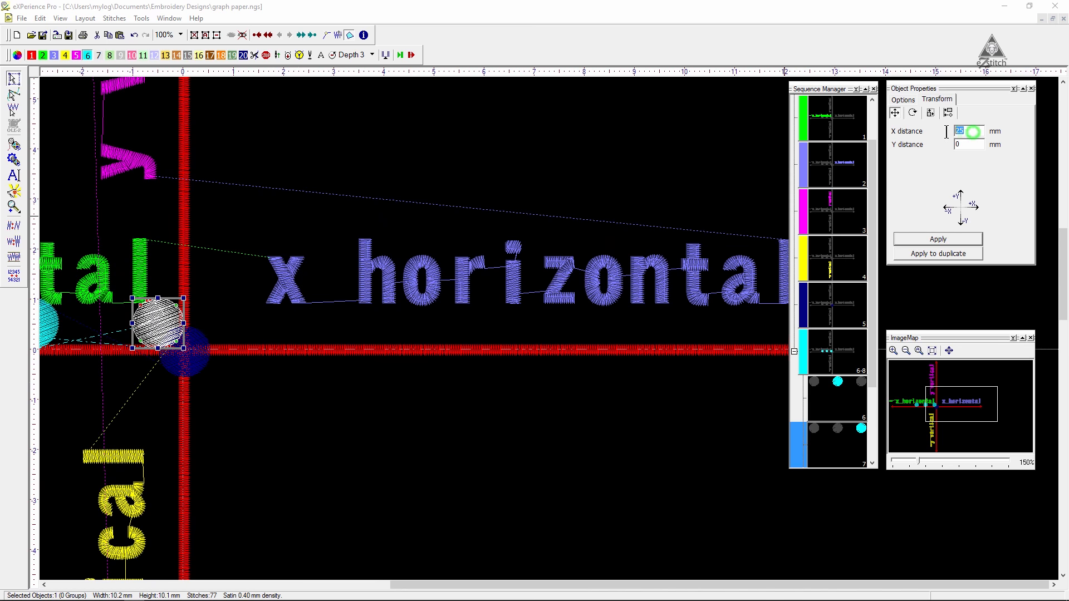
click(972, 128)
click(948, 254)
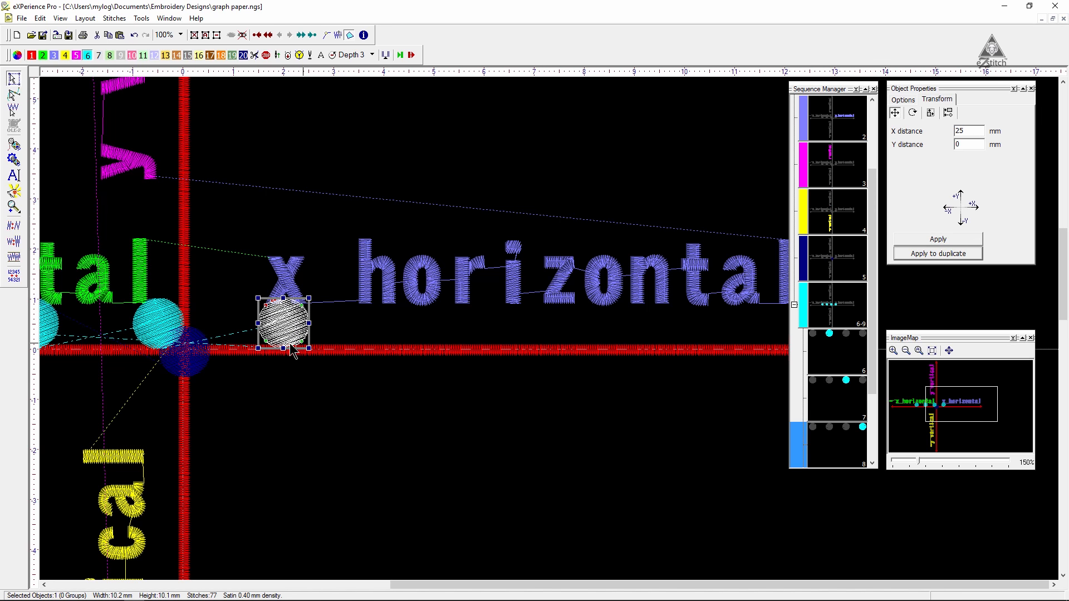
key(F9)
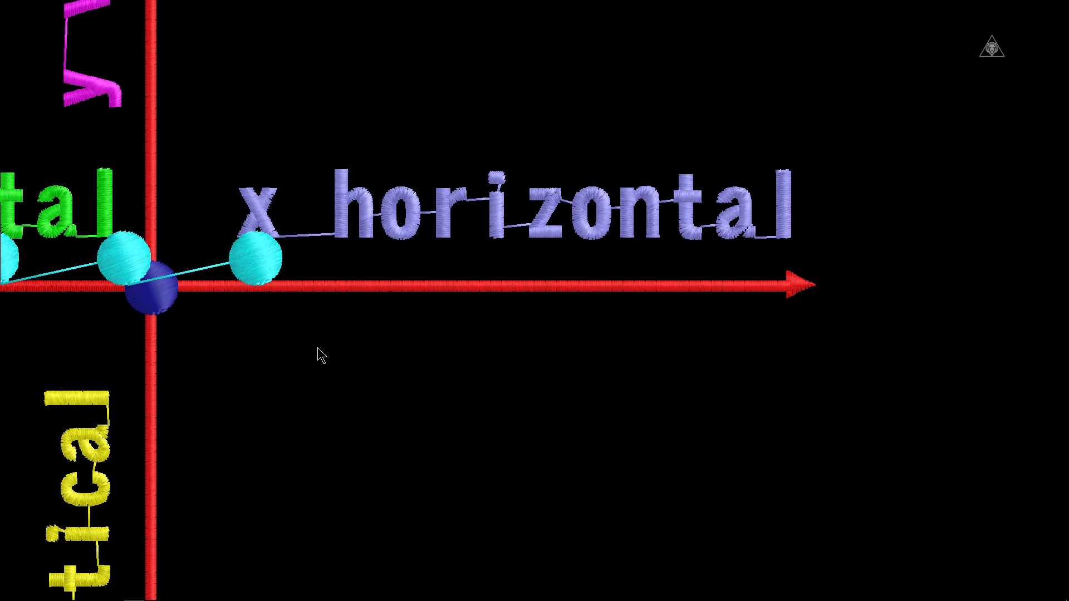
key(Escape)
Measure the spacing between the right edges of the two cyan circles on either side of the vertical axis, in both directions.
right_click(176, 298)
drag(119, 260, 379, 388)
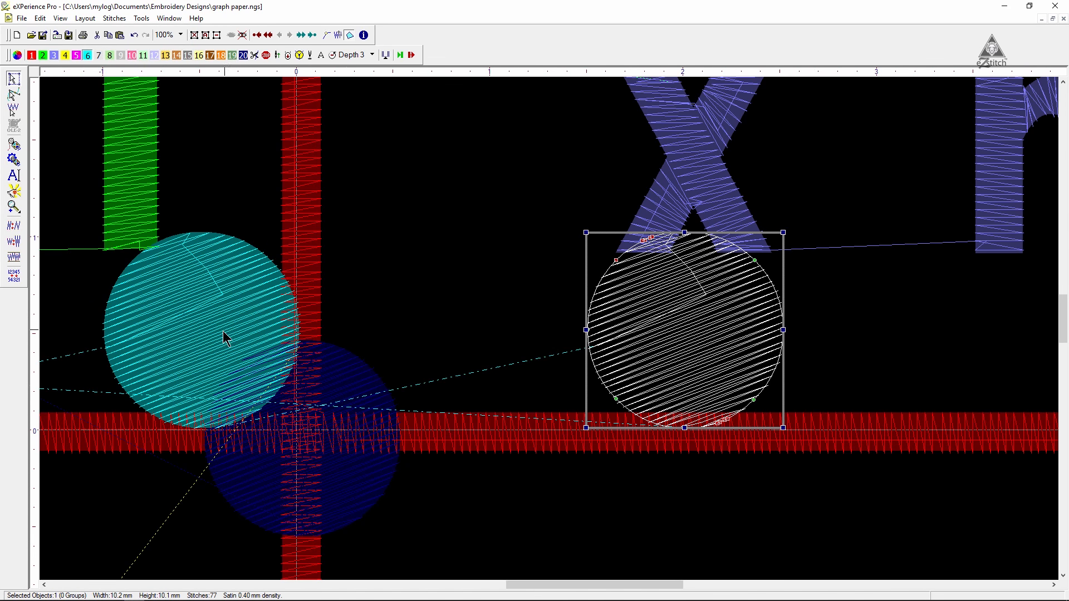
click(851, 310)
drag(784, 322, 301, 319)
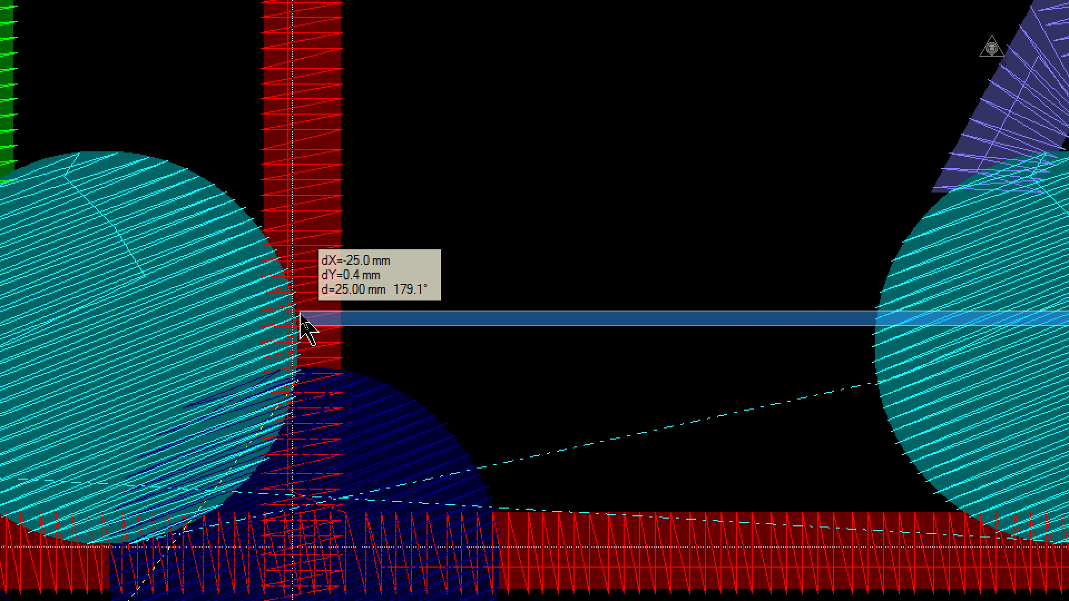
drag(299, 315, 919, 444)
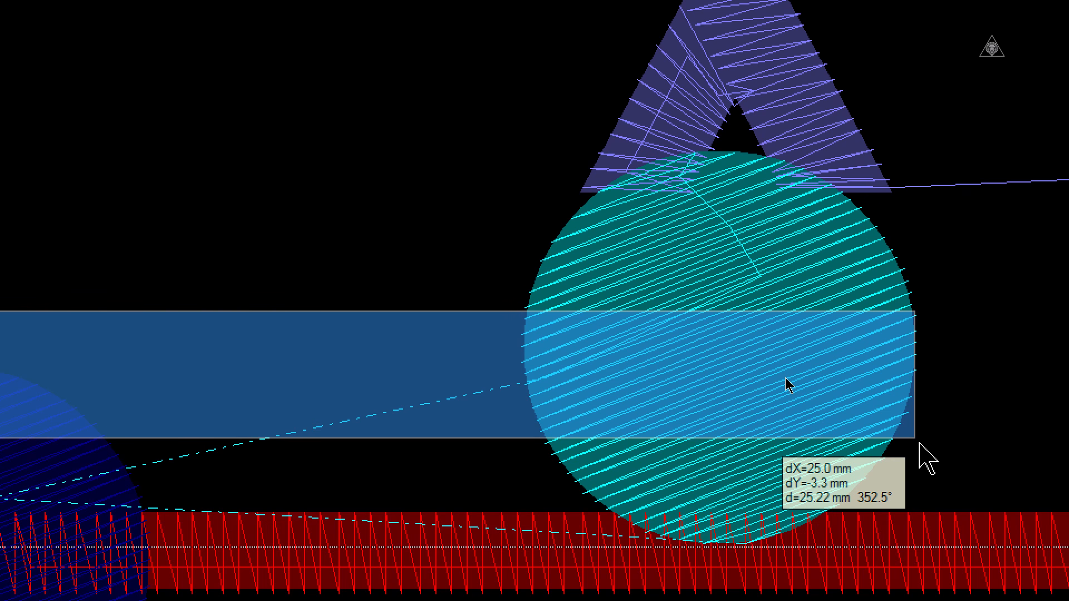
drag(919, 442, 919, 442)
Review the row of circles on the full axes, compare it with the graph paper image in Photos, and return to eXPerience Pro.
scroll(918, 442, down, 6)
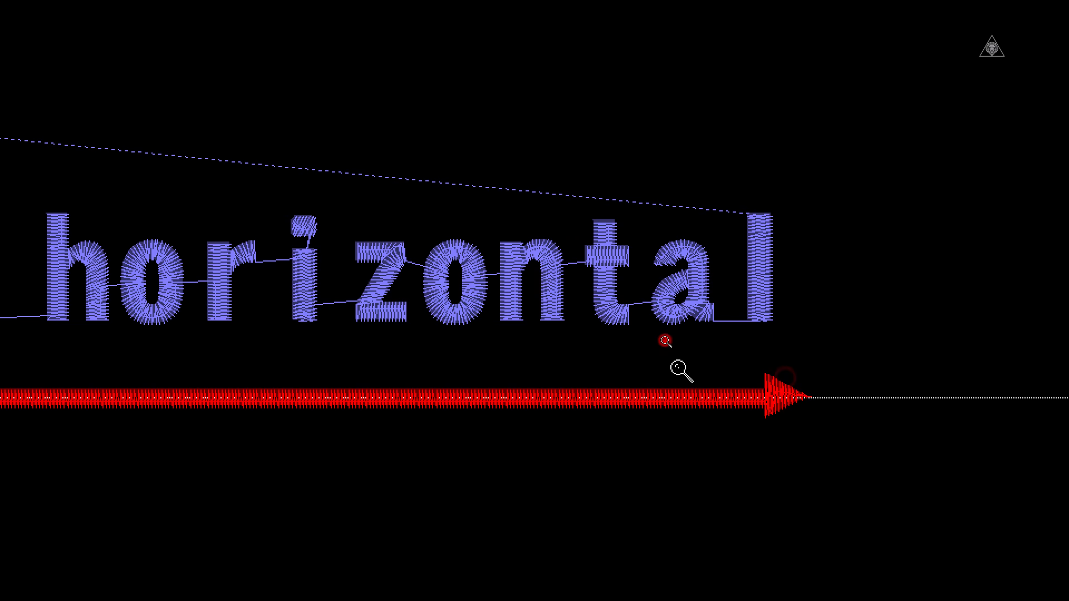
scroll(677, 369, down, 1)
scroll(678, 369, up, 3)
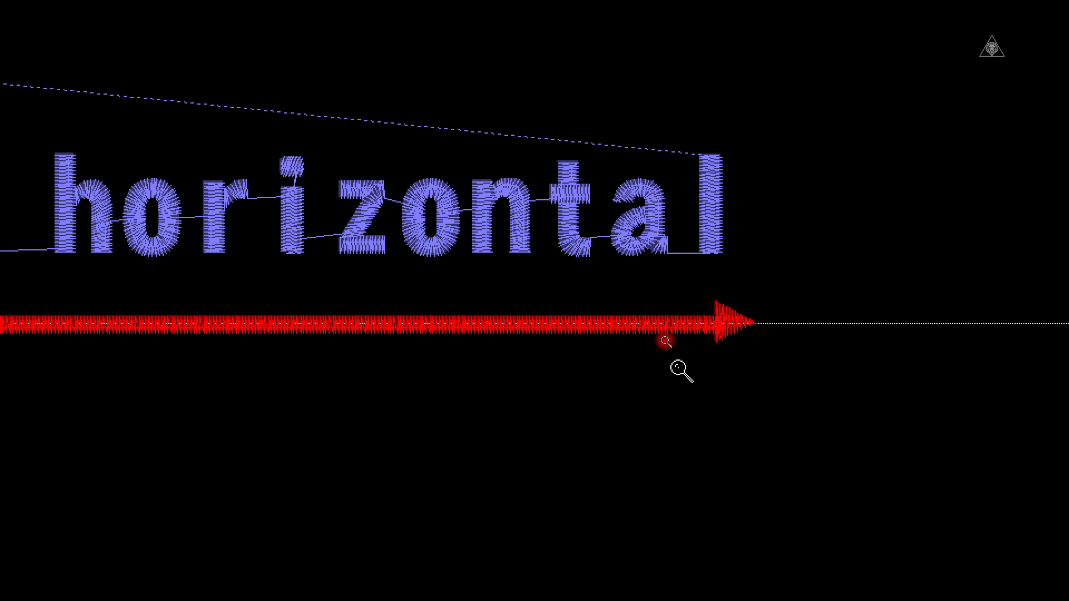
scroll(678, 368, down, 3)
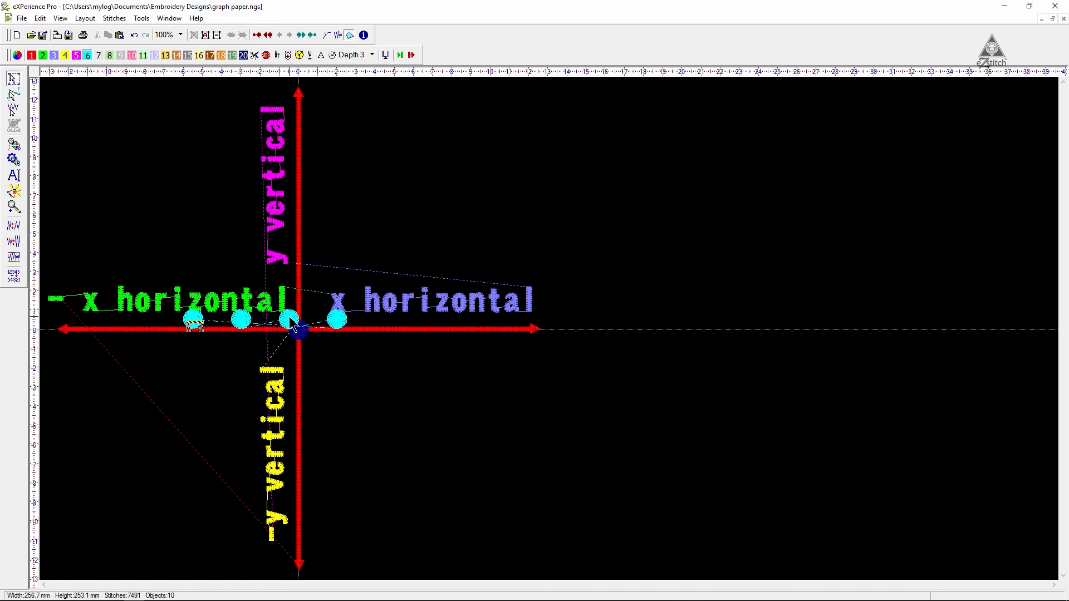
drag(403, 396, 82, 238)
right_click(546, 318)
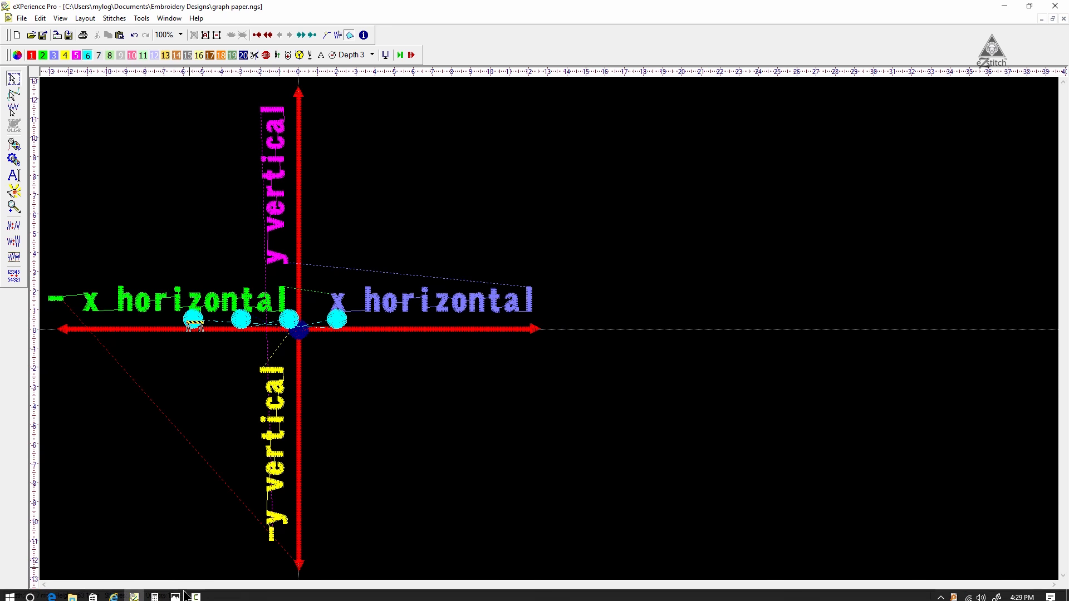
click(175, 592)
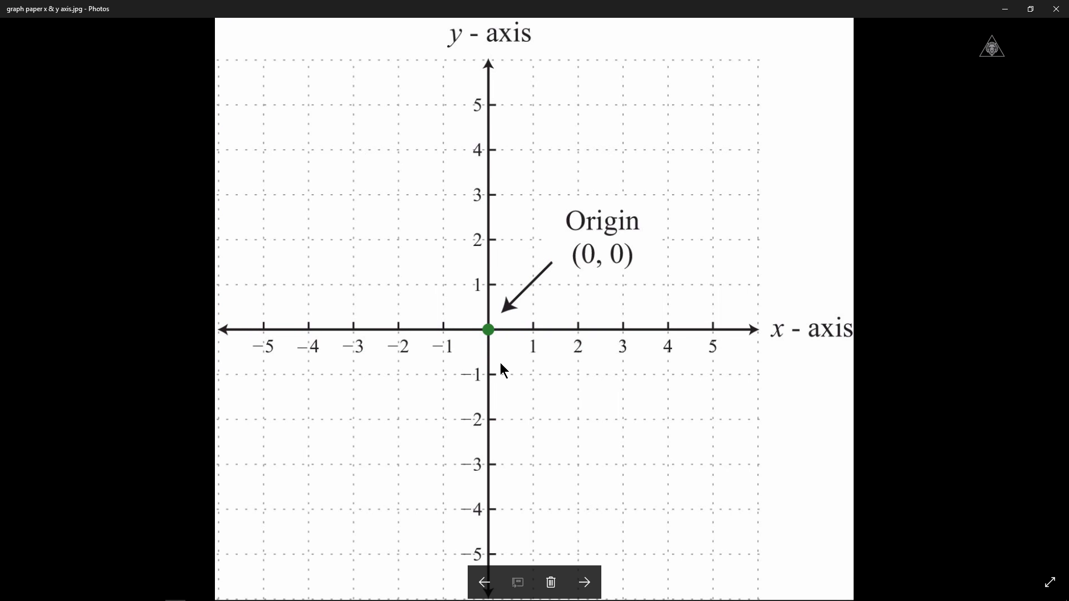
key(alt+Tab)
Duplicate the cyan circle beside the origin by a Y distance of +25 mm, leaving the X distance blank.
key(z)
drag(182, 230, 412, 407)
click(347, 334)
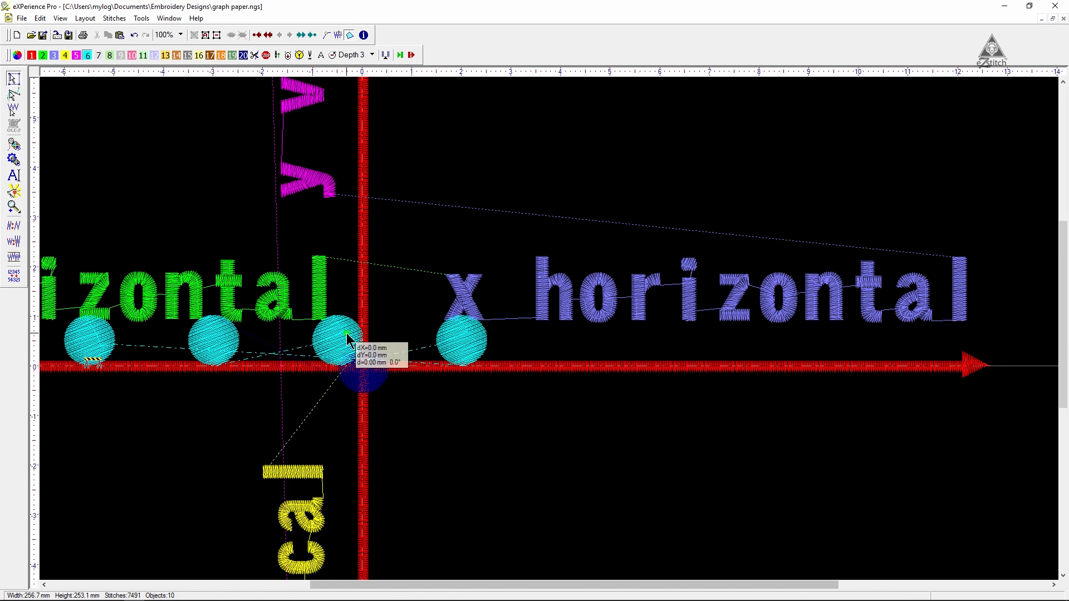
key(Tab)
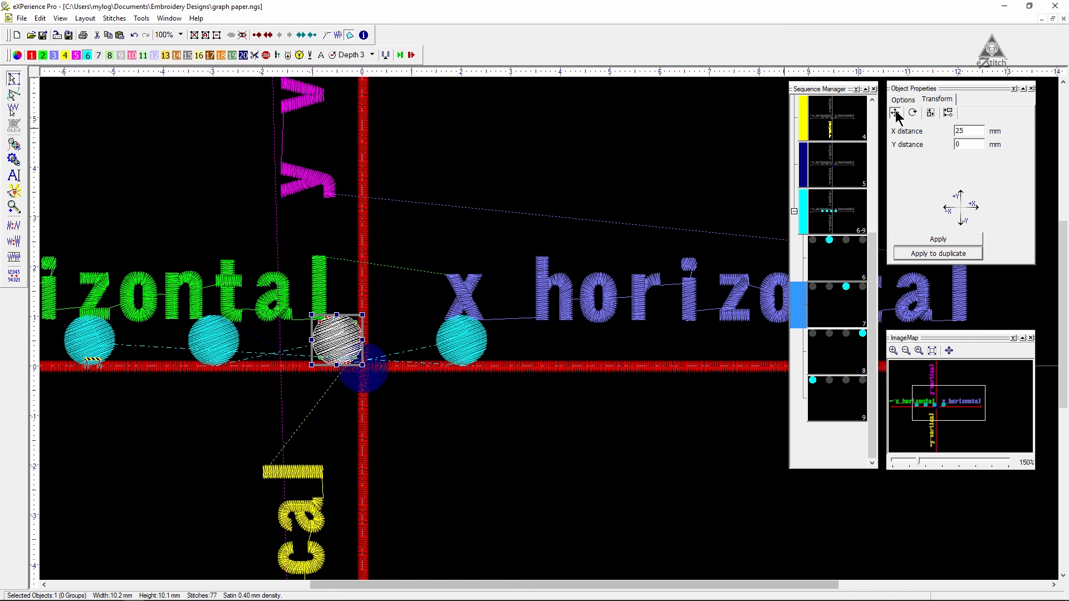
double_click(974, 131)
key(BackSpace)
right_click(596, 204)
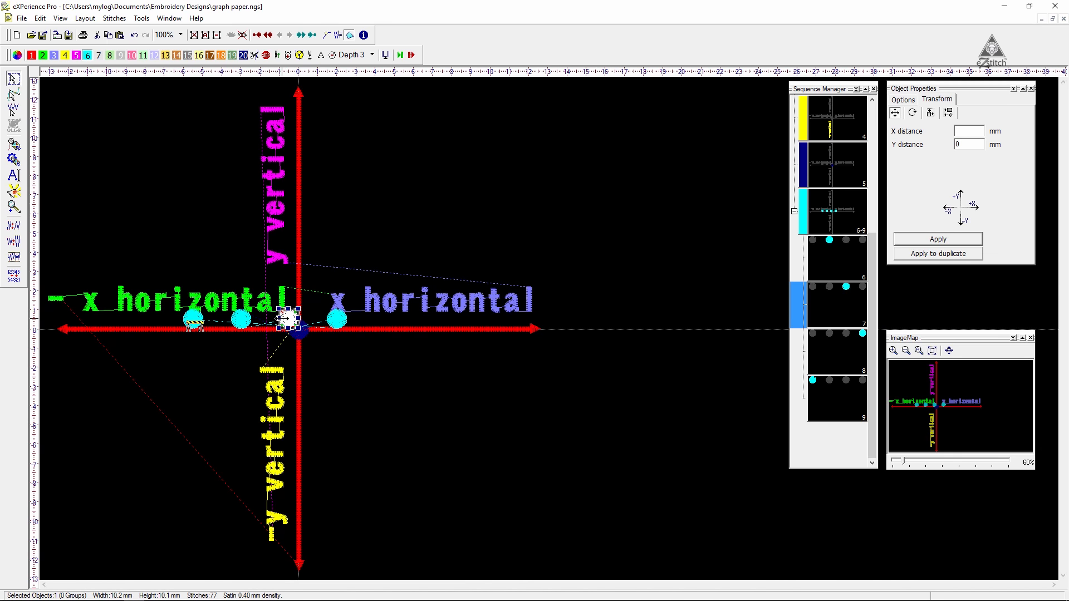
click(968, 144)
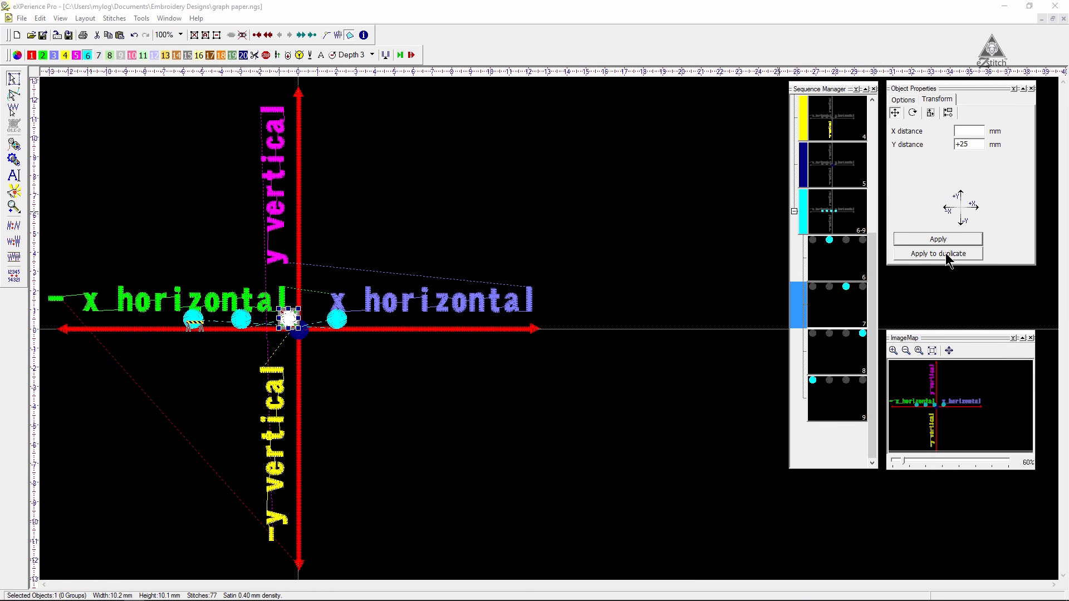
click(946, 255)
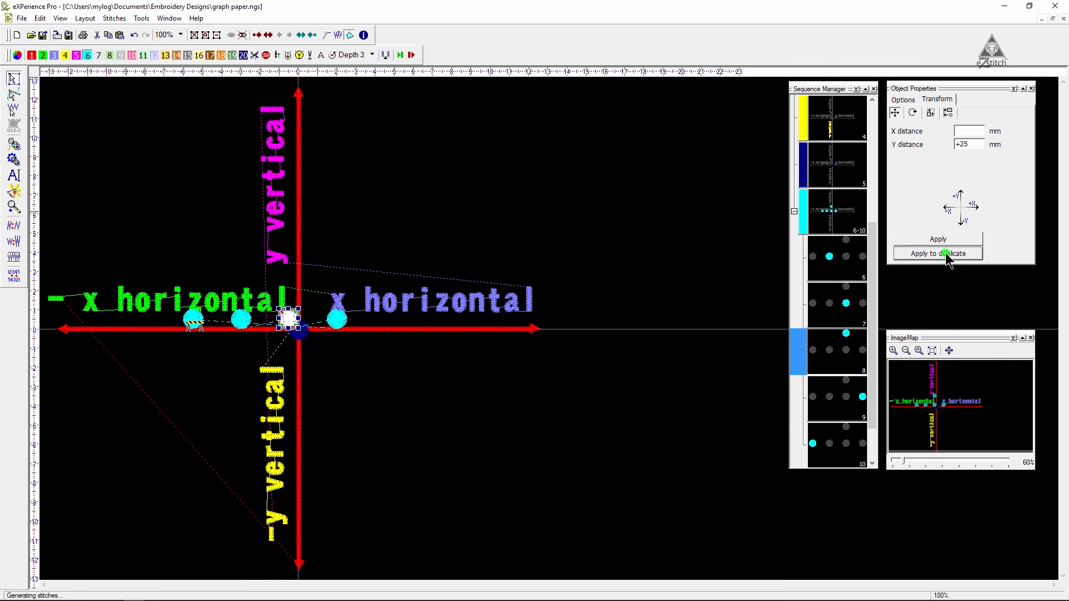
Measure the vertical spacing between the bottom edges of the circle beside the origin and its duplicate above it.
scroll(280, 300, up, 3)
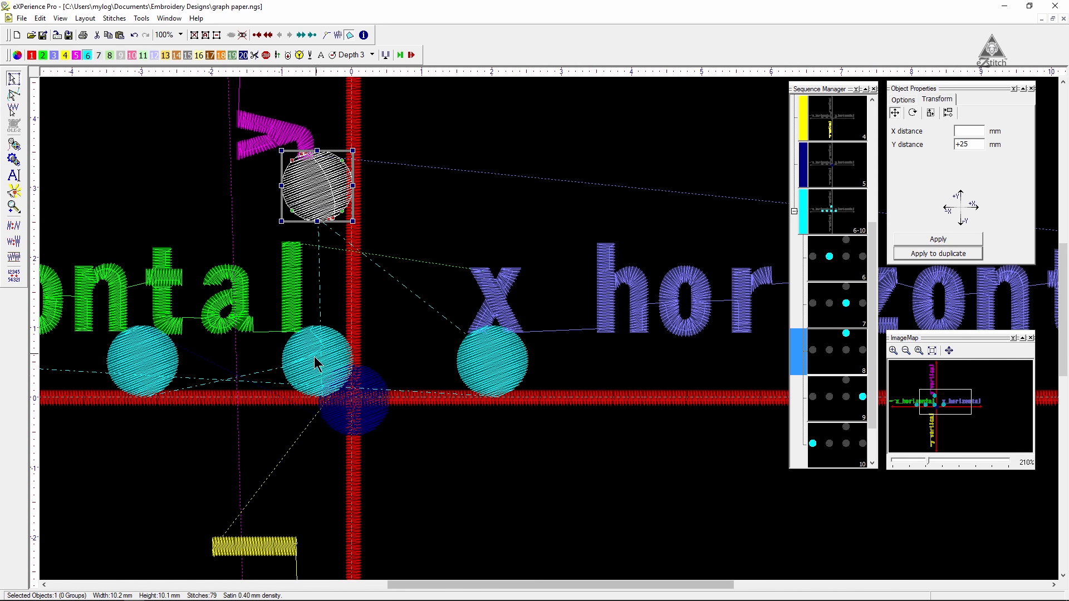
drag(317, 398, 334, 223)
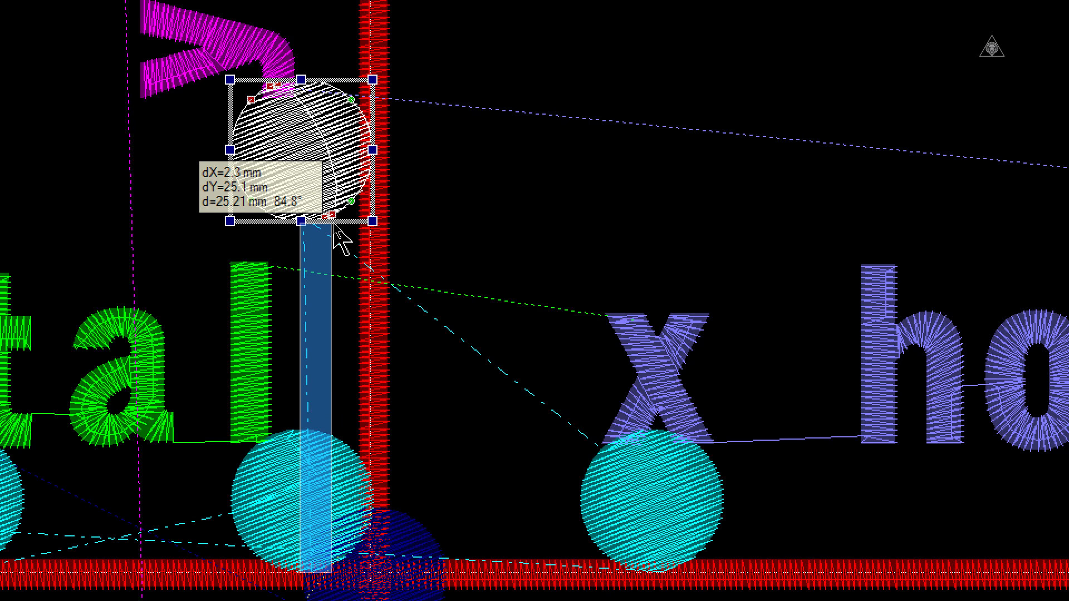
drag(335, 227, 335, 225)
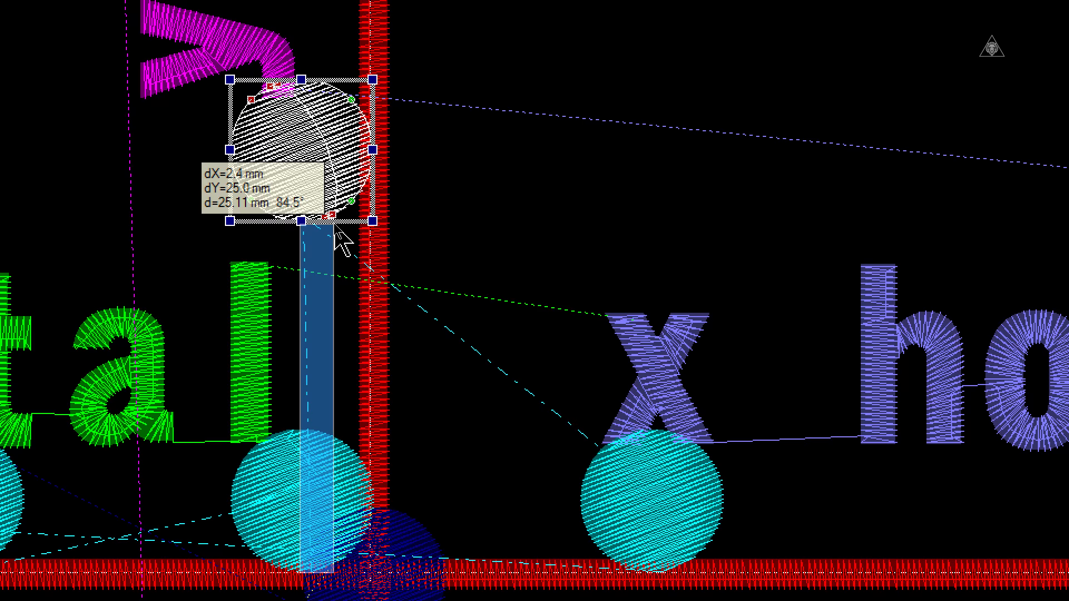
drag(334, 224, 334, 224)
click(334, 224)
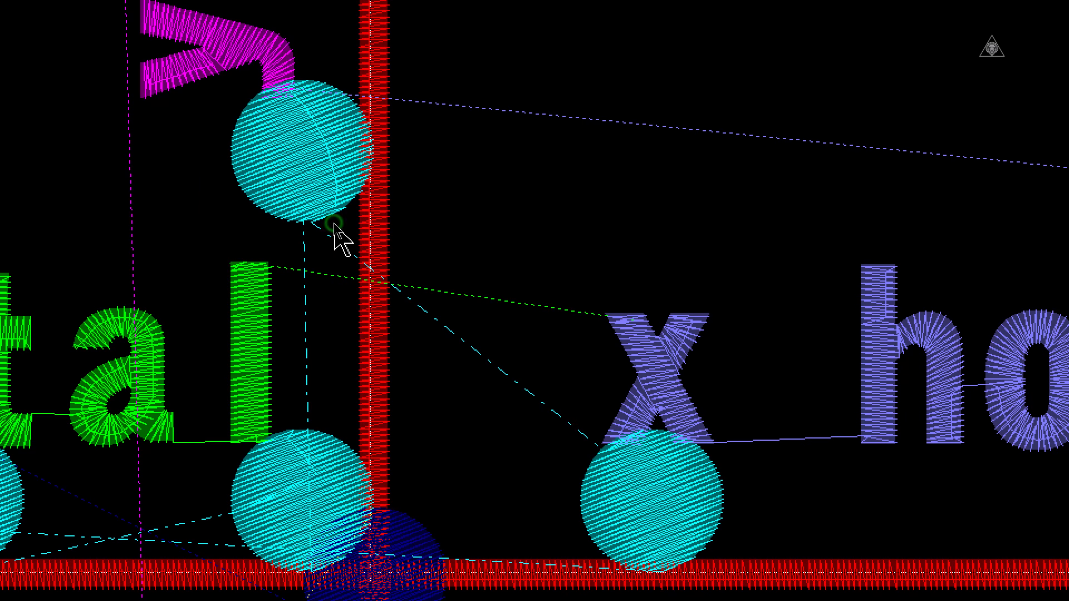
Duplicate the three cyan circles nearest the origin along the x axis by a Y distance of -25 mm.
key(z)
right_click(372, 233)
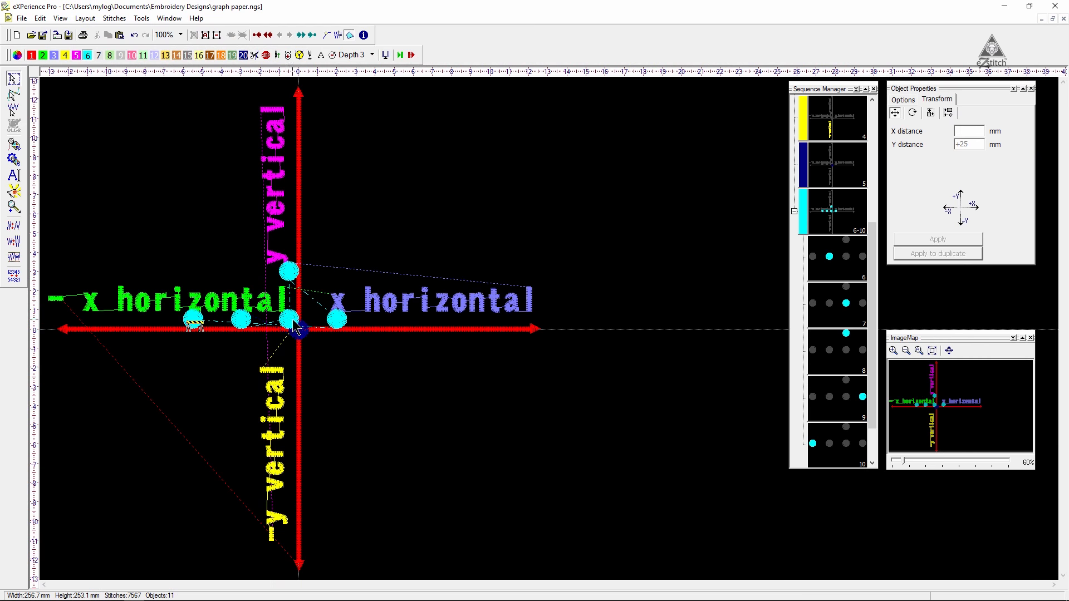
click(289, 319)
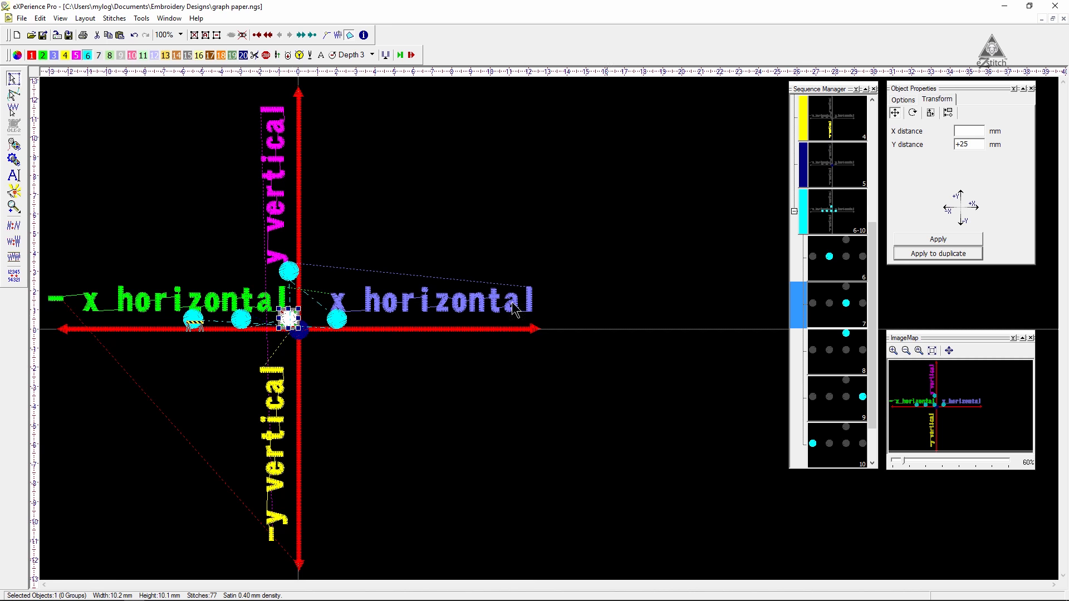
click(461, 424)
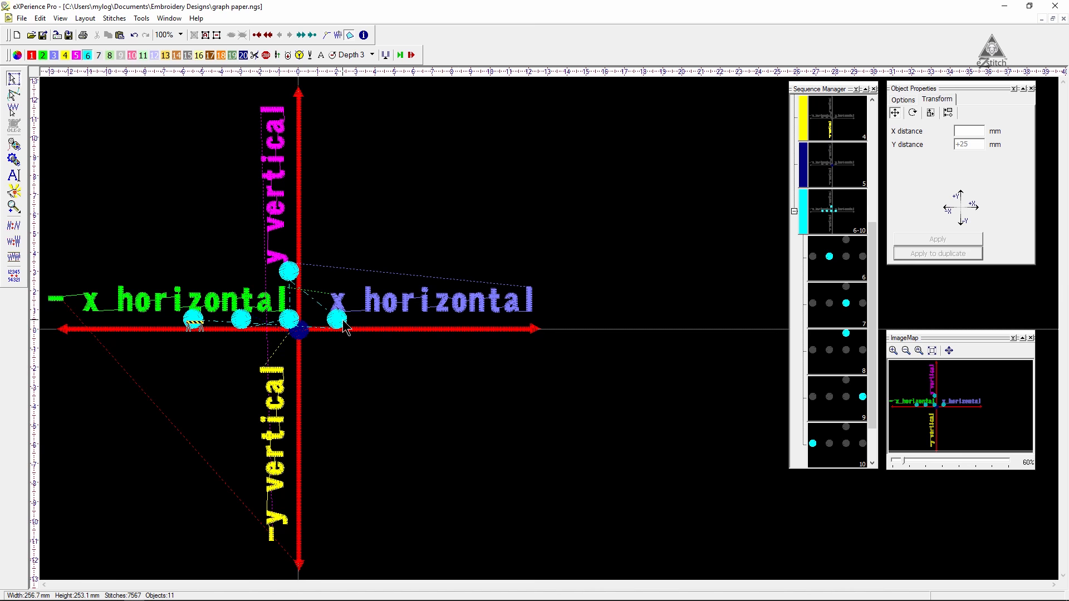
click(337, 320)
ctrl+click(288, 319)
ctrl+click(240, 321)
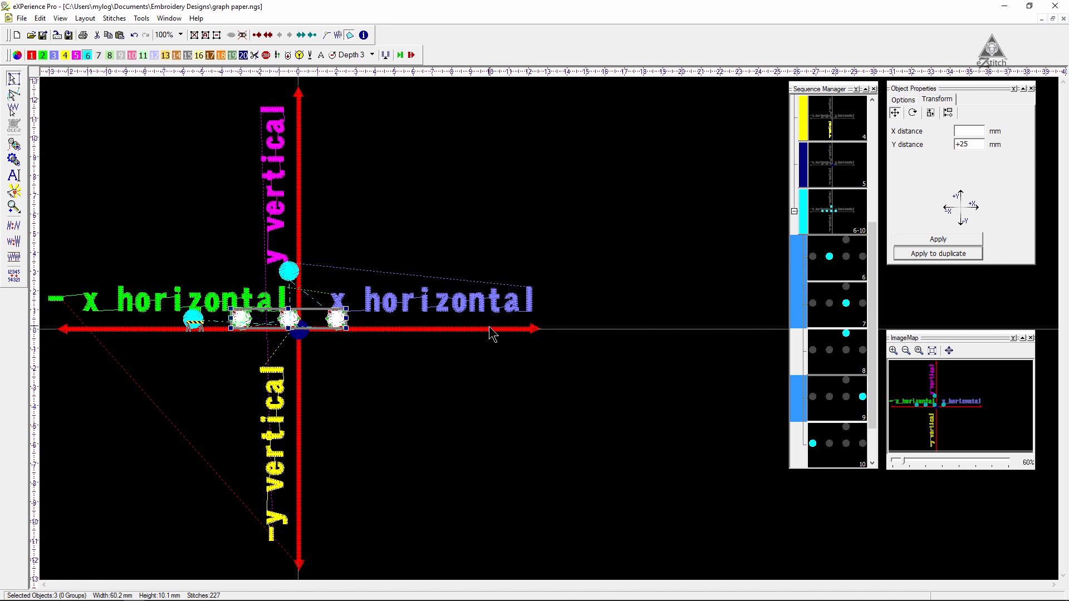
drag(977, 144, 921, 144)
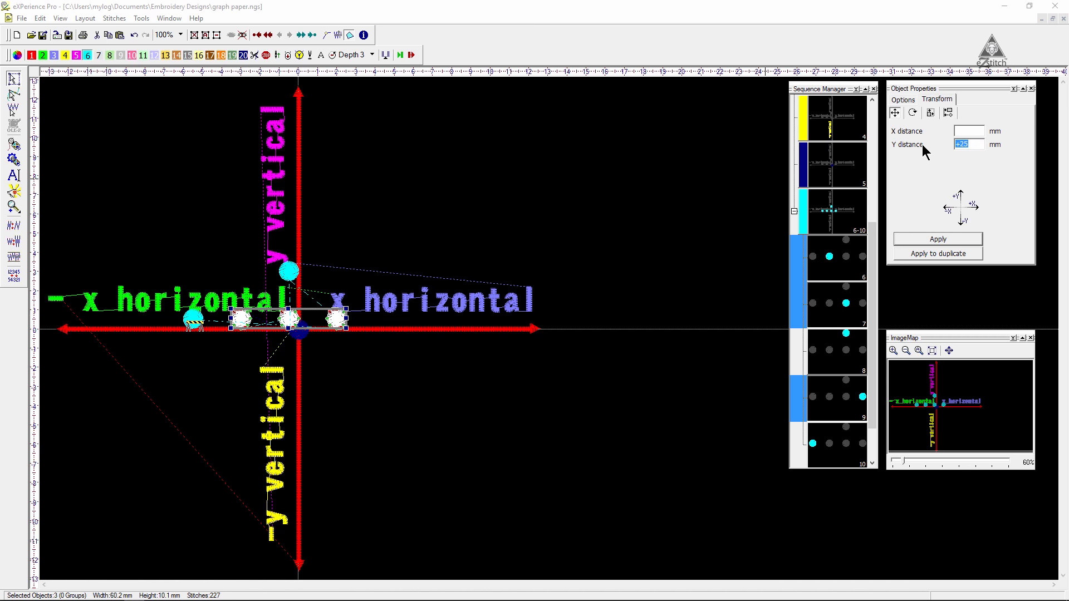
text(-25)
click(937, 253)
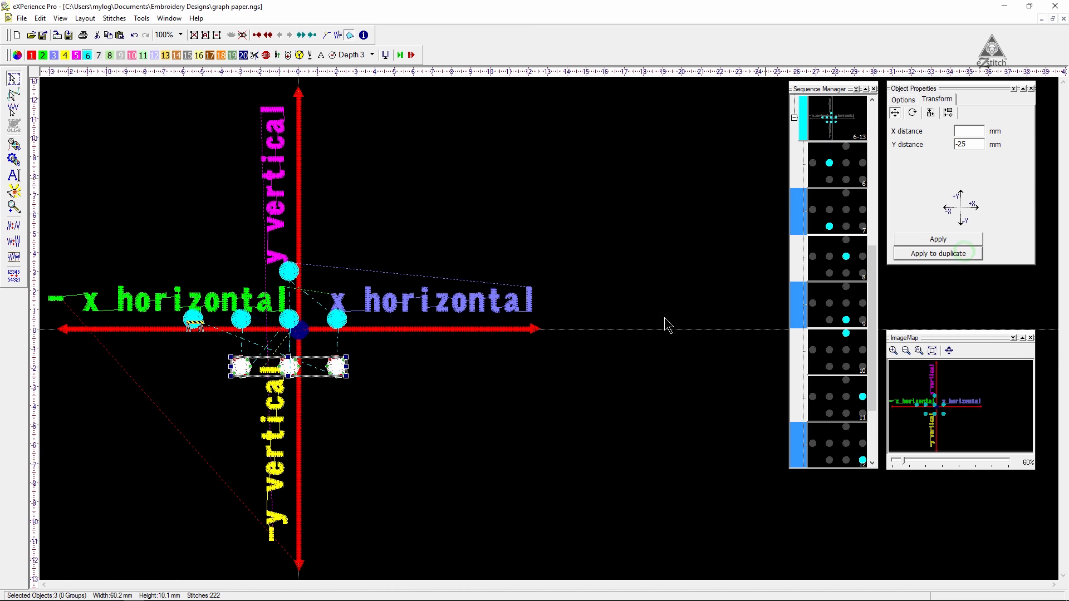
View the stitches full screen and measure the vertical spacing between the circles on the x axis and the row below.
drag(443, 440, 143, 208)
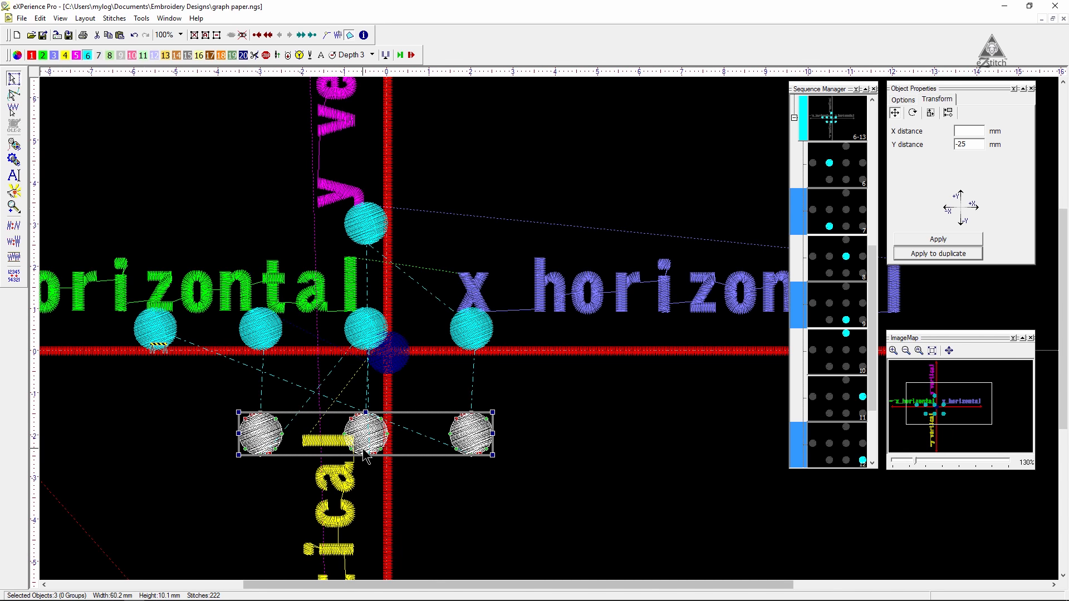
key(F9)
key(Escape)
click(436, 478)
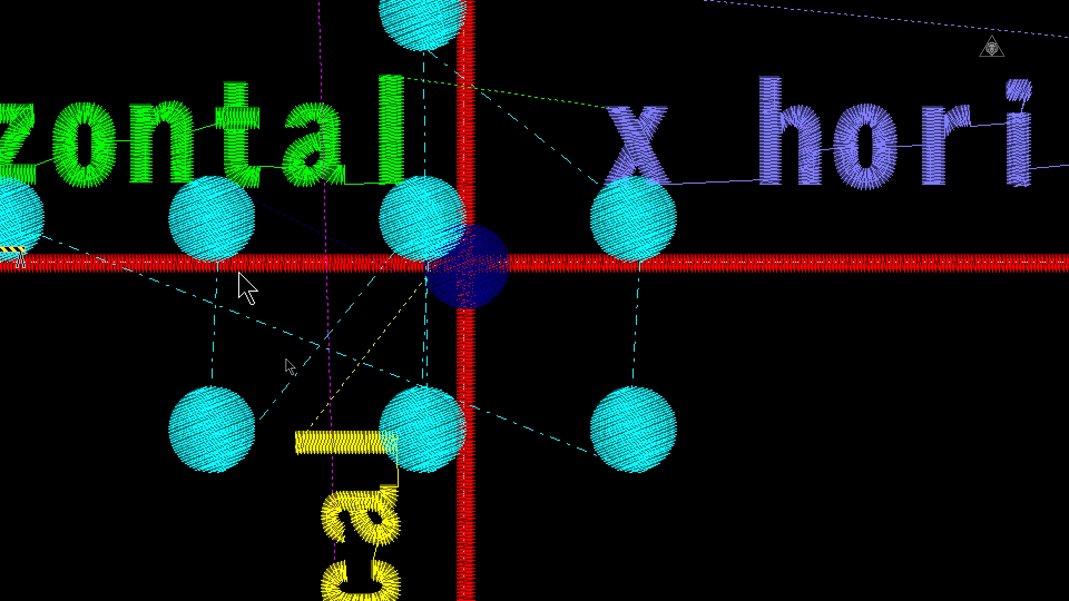
drag(217, 263, 674, 473)
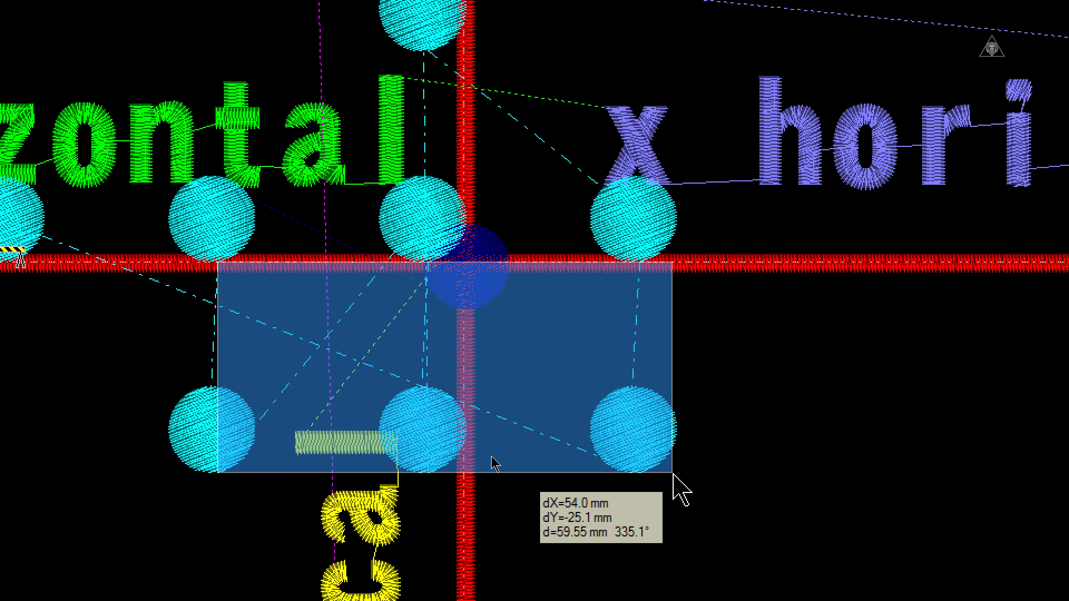
drag(673, 473, 673, 473)
scroll(488, 391, down, 2)
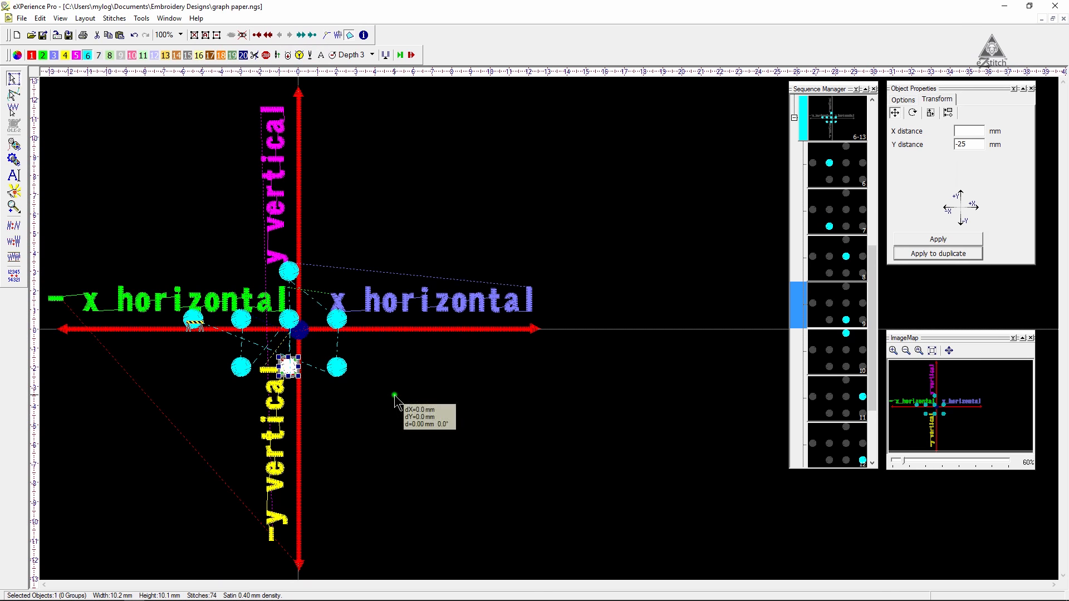
click(394, 394)
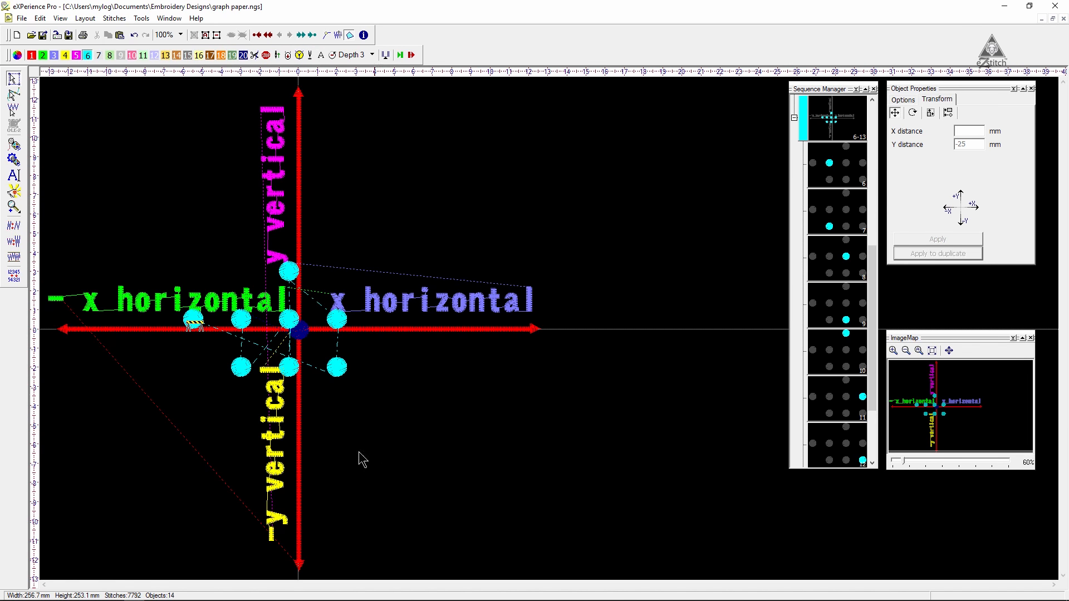
click(381, 388)
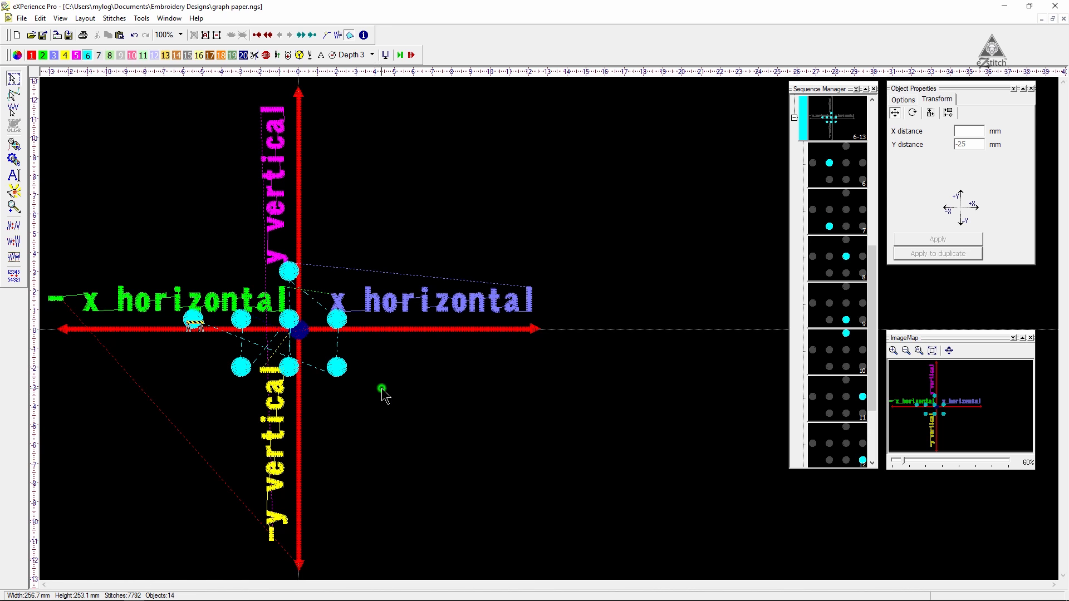
Select each of the three circles below the x axis in turn, and clear the selection.
click(338, 370)
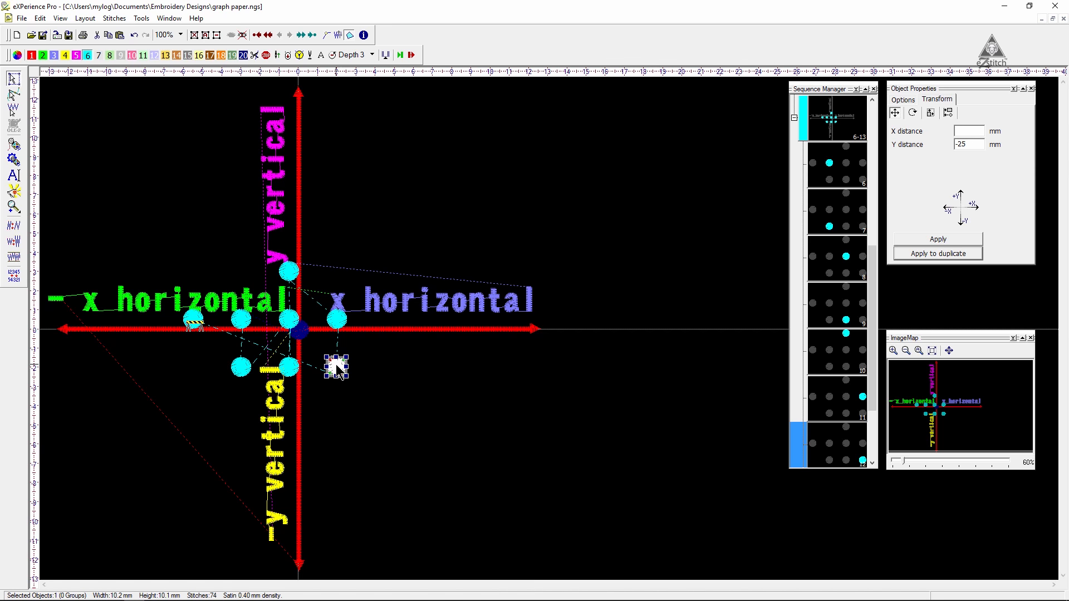
click(287, 370)
click(239, 370)
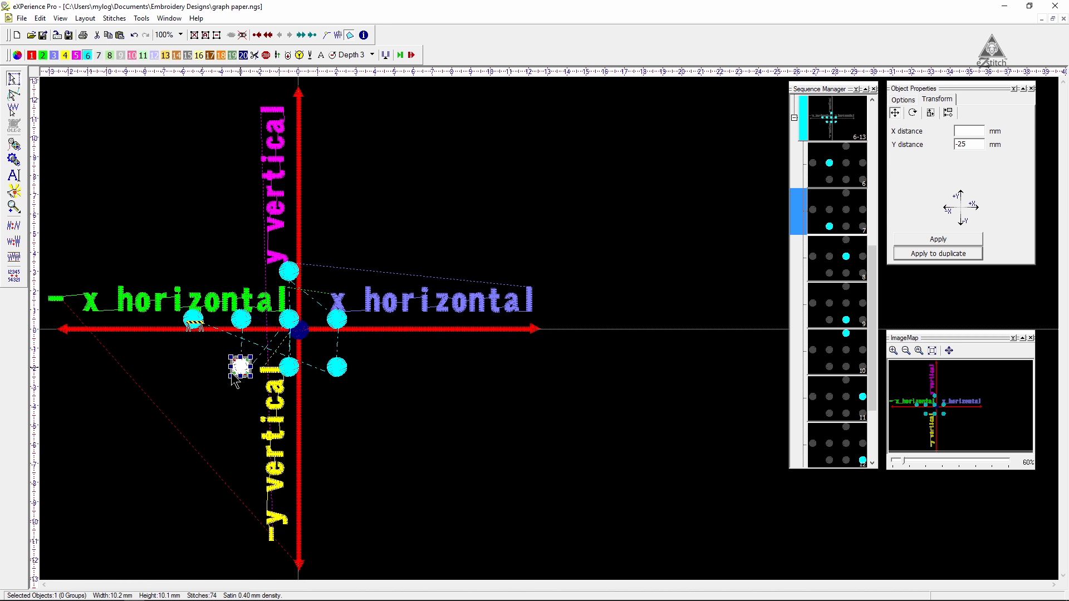
click(212, 383)
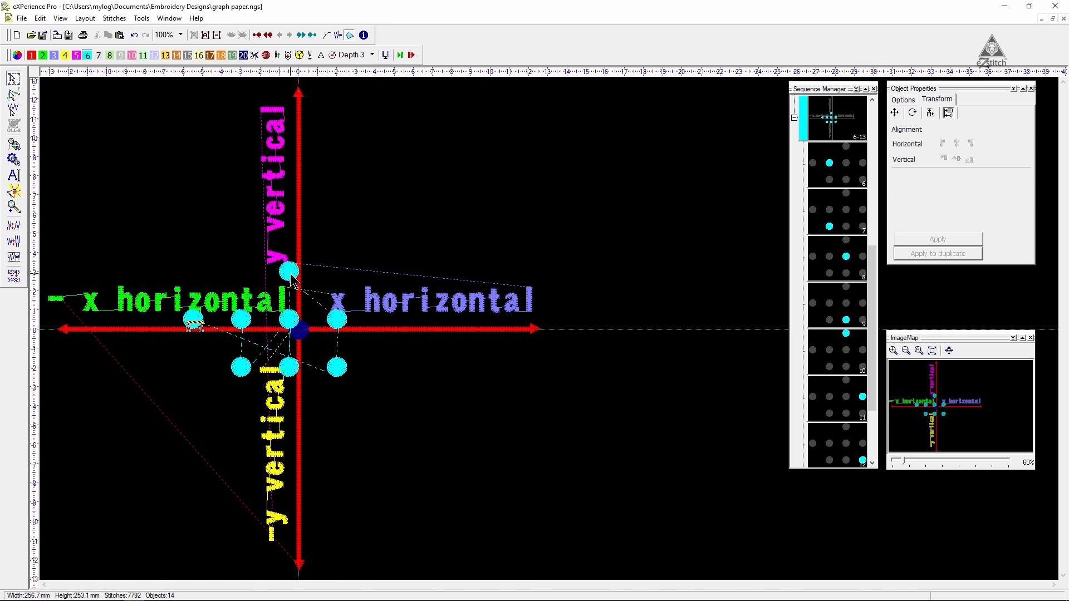
Select all objects in the design to view its overall extents, and clear the selection.
click(367, 188)
click(205, 32)
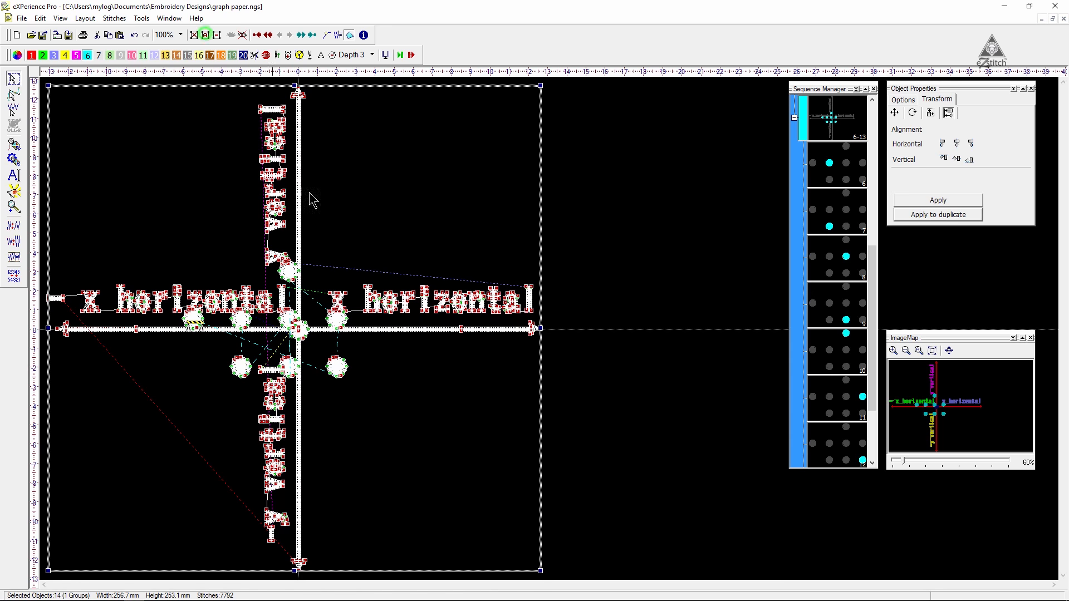
click(407, 237)
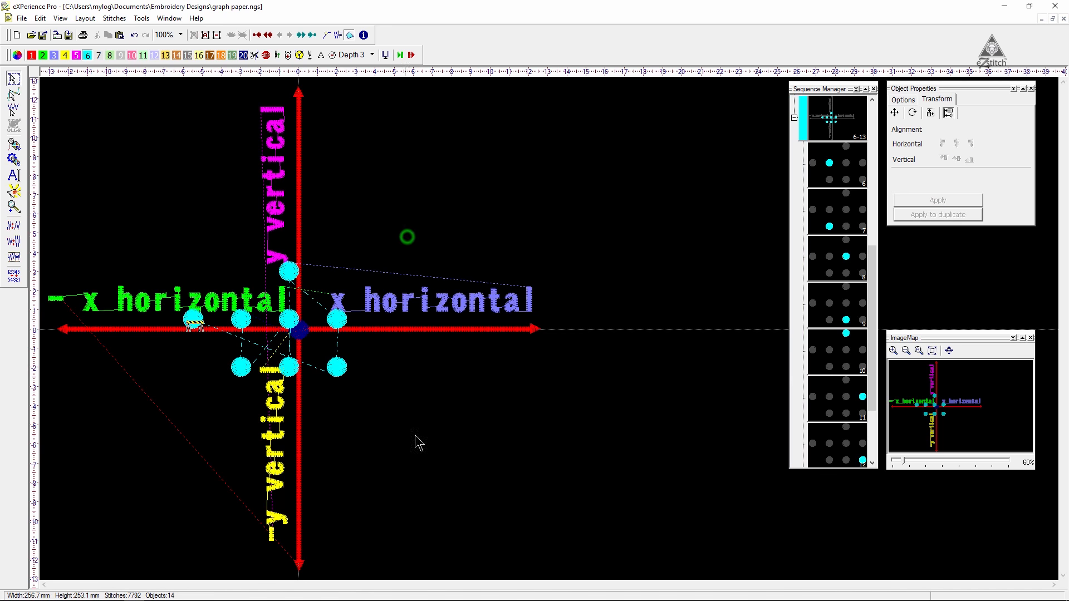
Check the width and height of the left circle below the x axis, and those of the whole design.
click(243, 376)
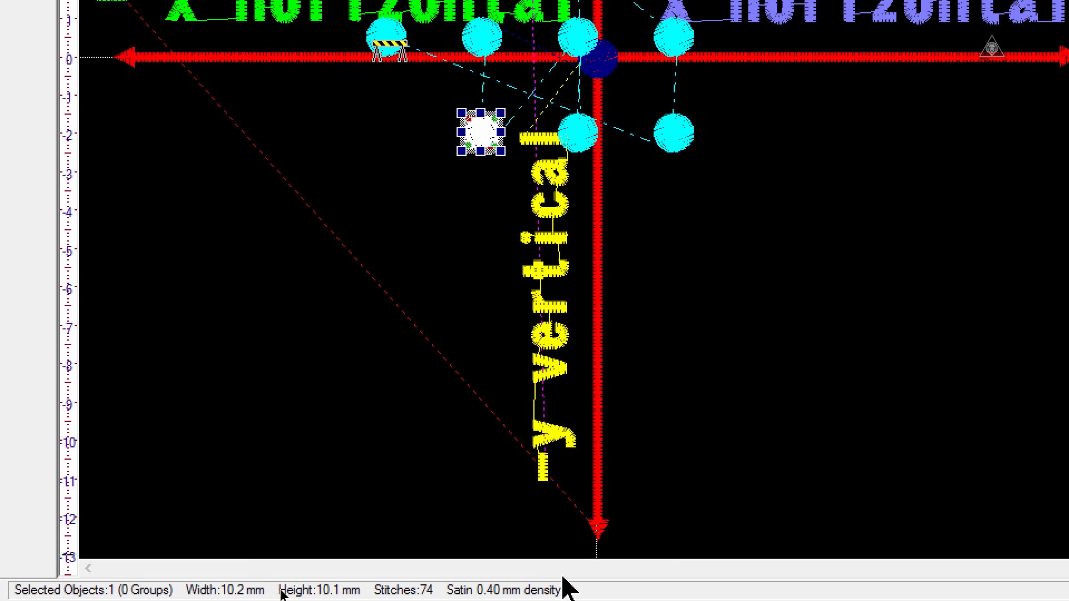
click(421, 405)
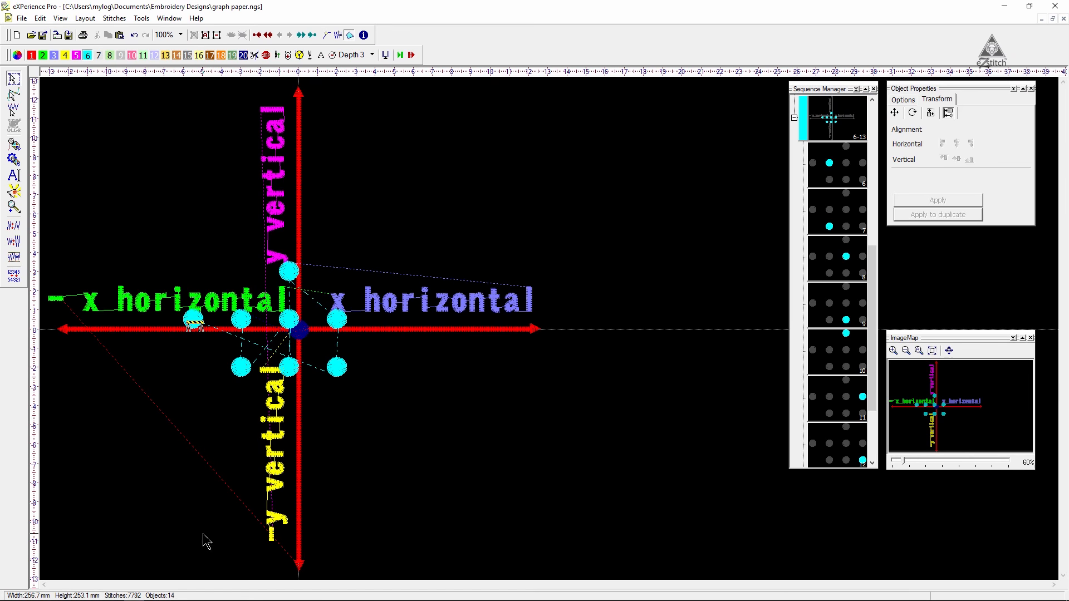
click(148, 455)
click(205, 35)
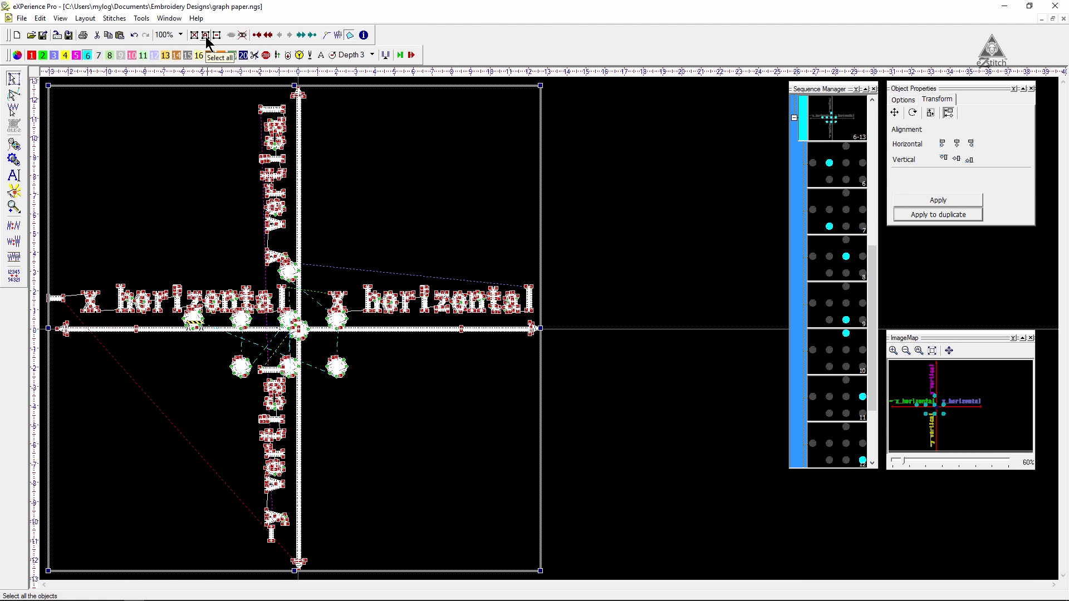
right_click(414, 31)
click(392, 29)
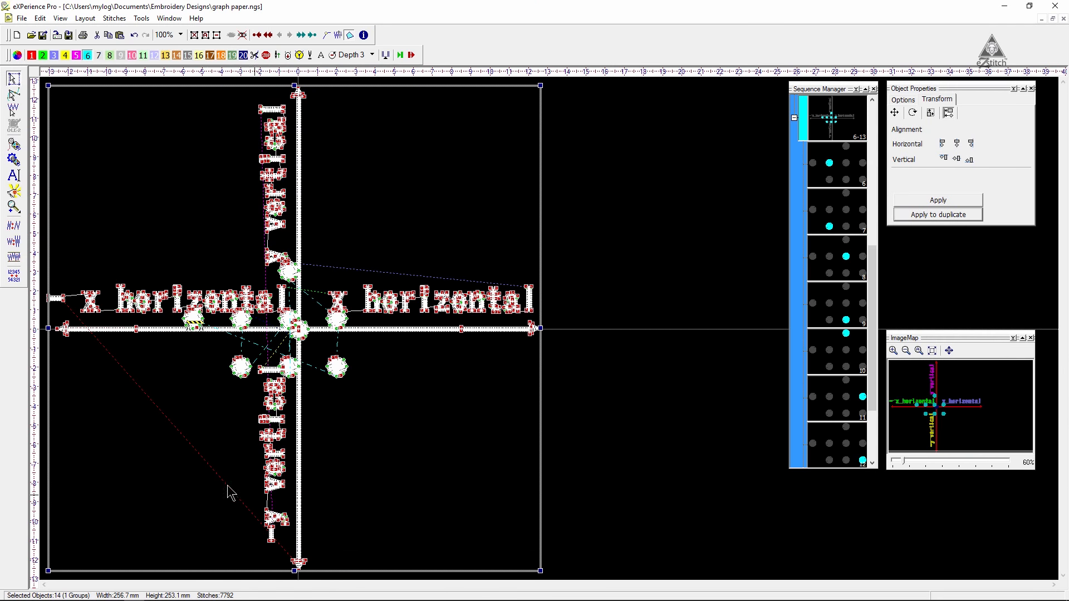
click(172, 356)
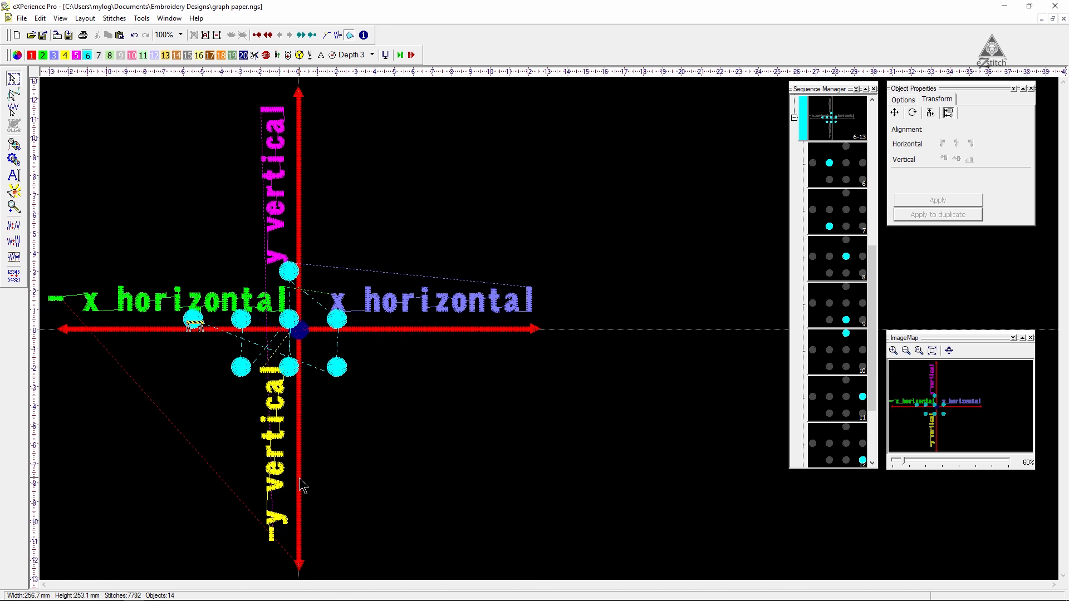
Check the sizes of the outer circles below the x axis and show the scale settings for the right one.
click(244, 369)
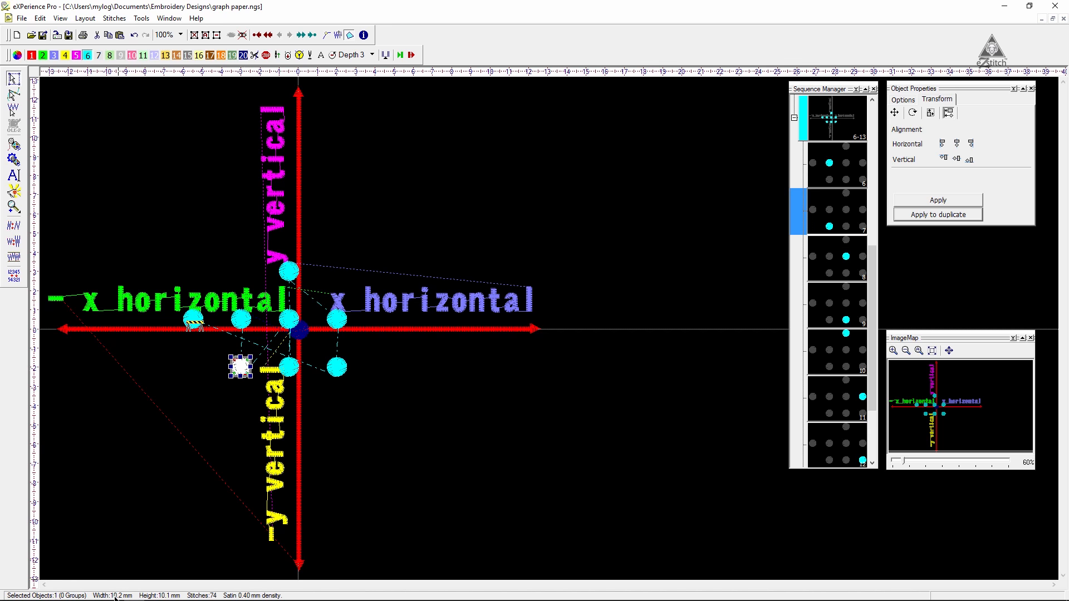
click(336, 369)
click(423, 416)
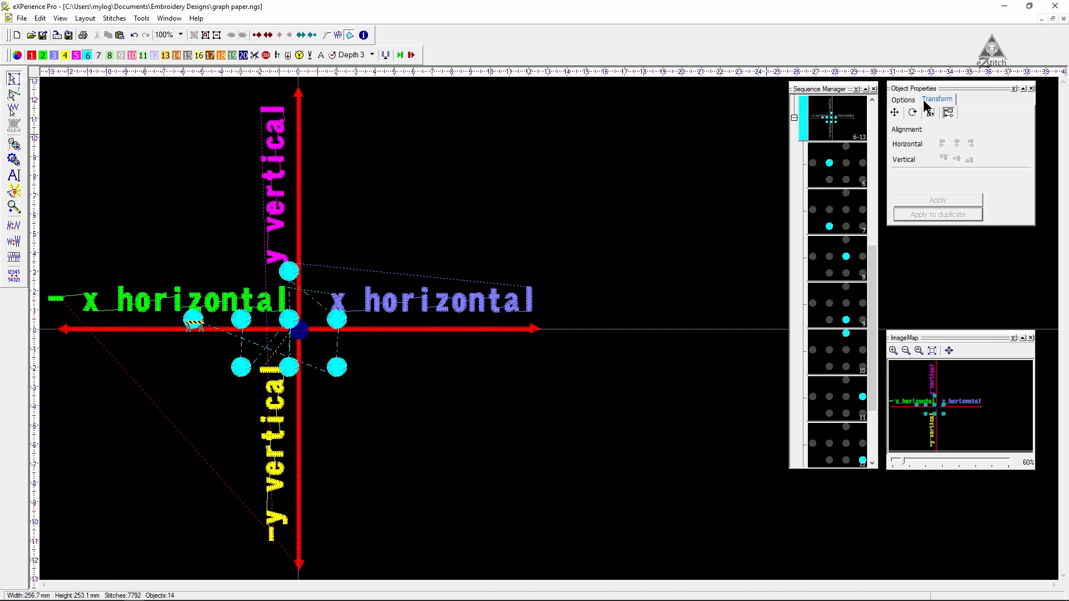
click(336, 367)
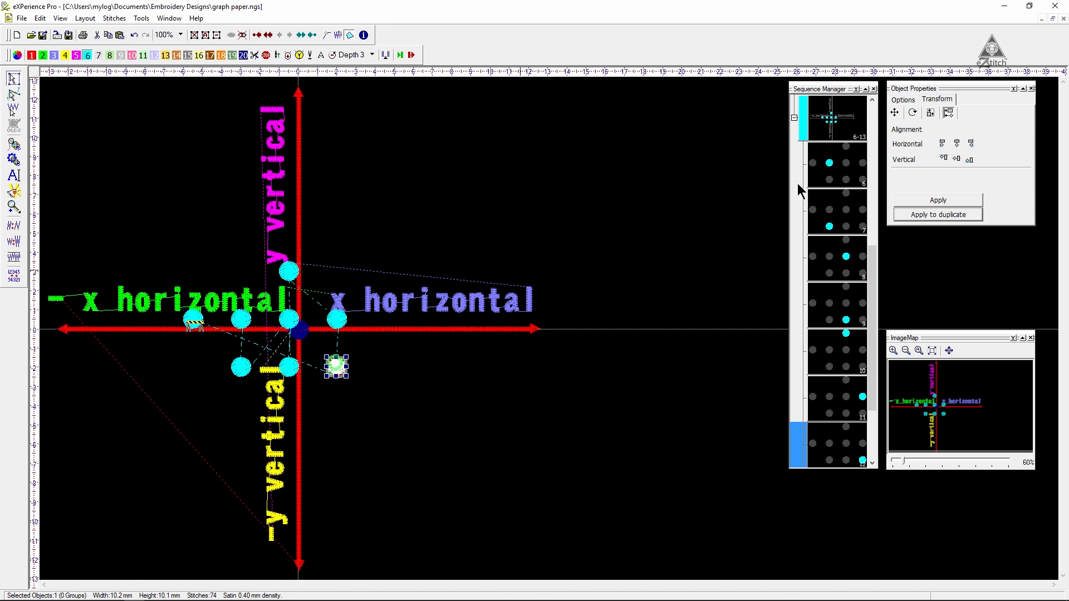
click(930, 114)
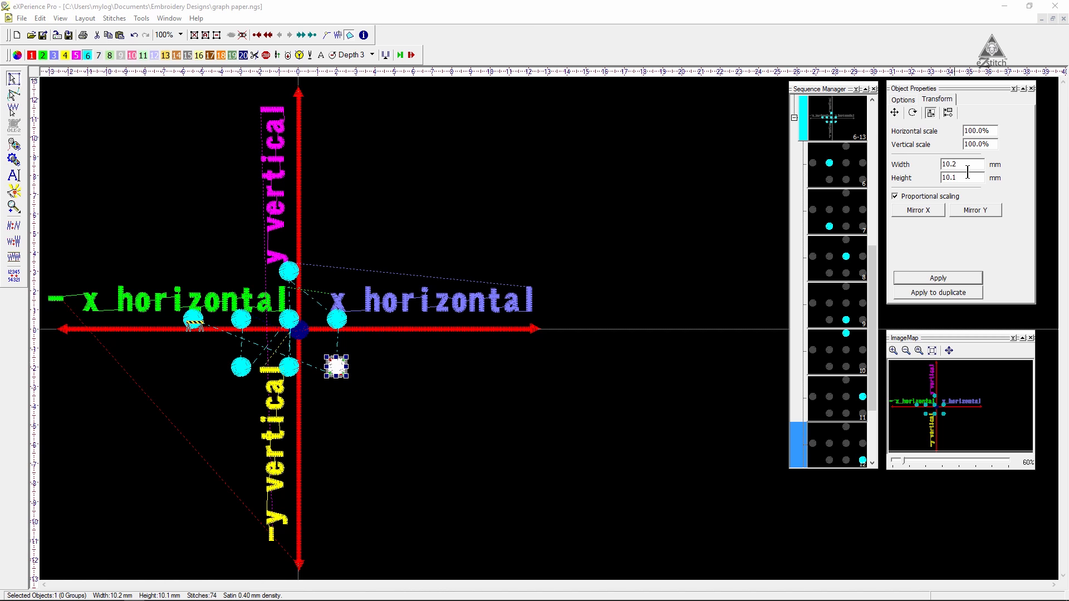
Check the width and height of the blue "x horizontal" lettering, and clear the selection.
click(396, 423)
click(394, 310)
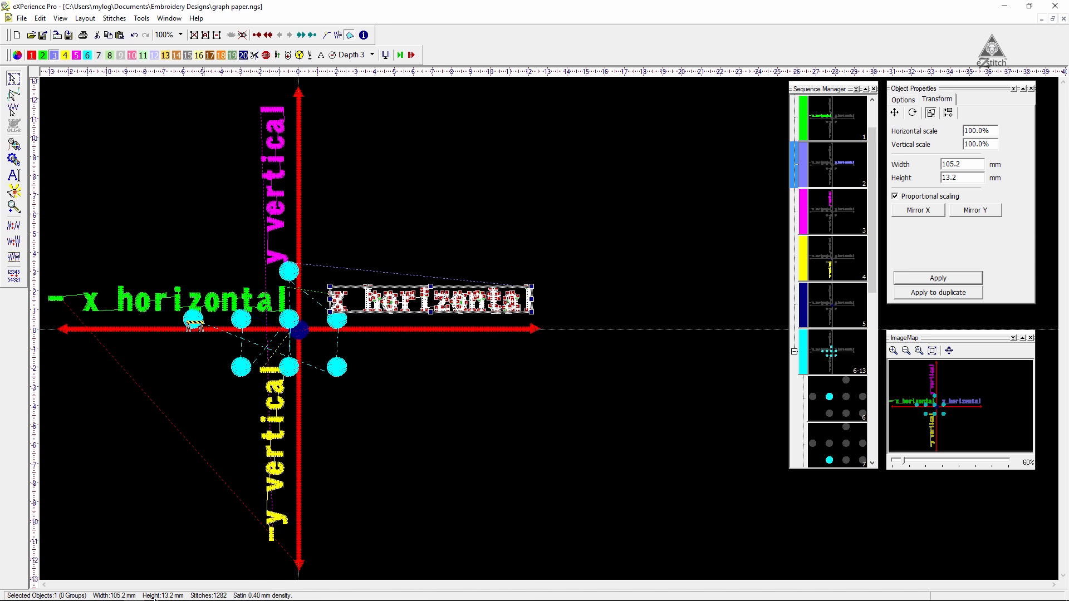
click(393, 454)
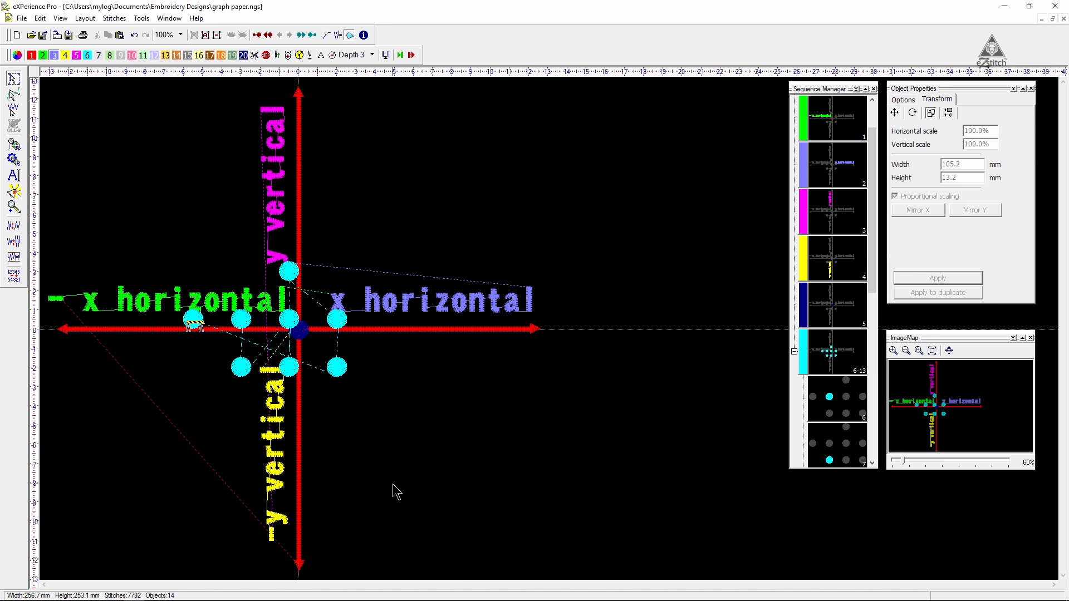
scroll(291, 361, down, 1)
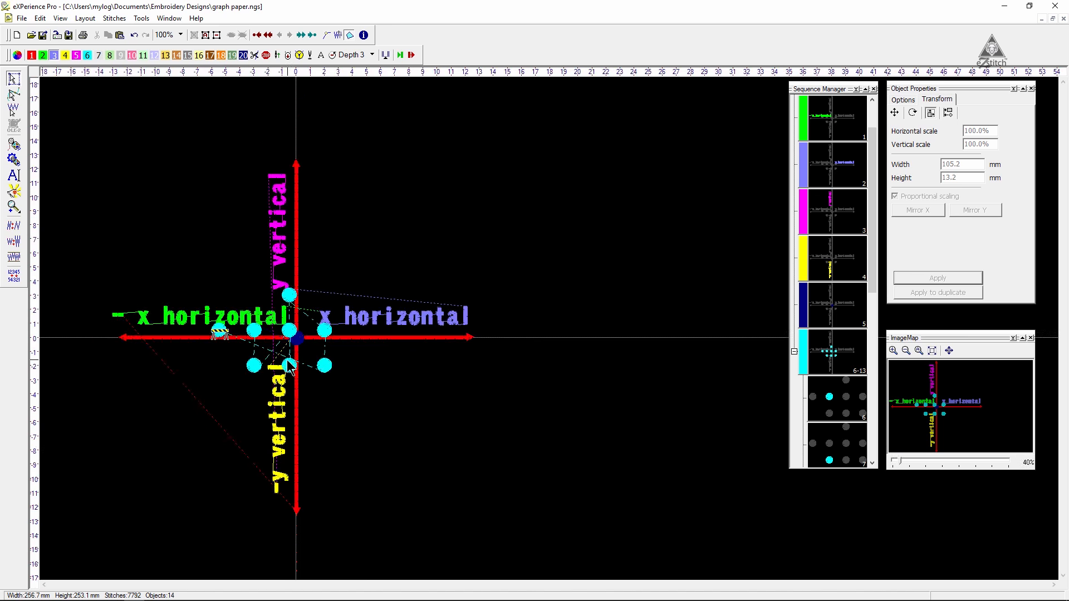
scroll(290, 361, up, 4)
scroll(291, 360, down, 2)
scroll(293, 367, down, 2)
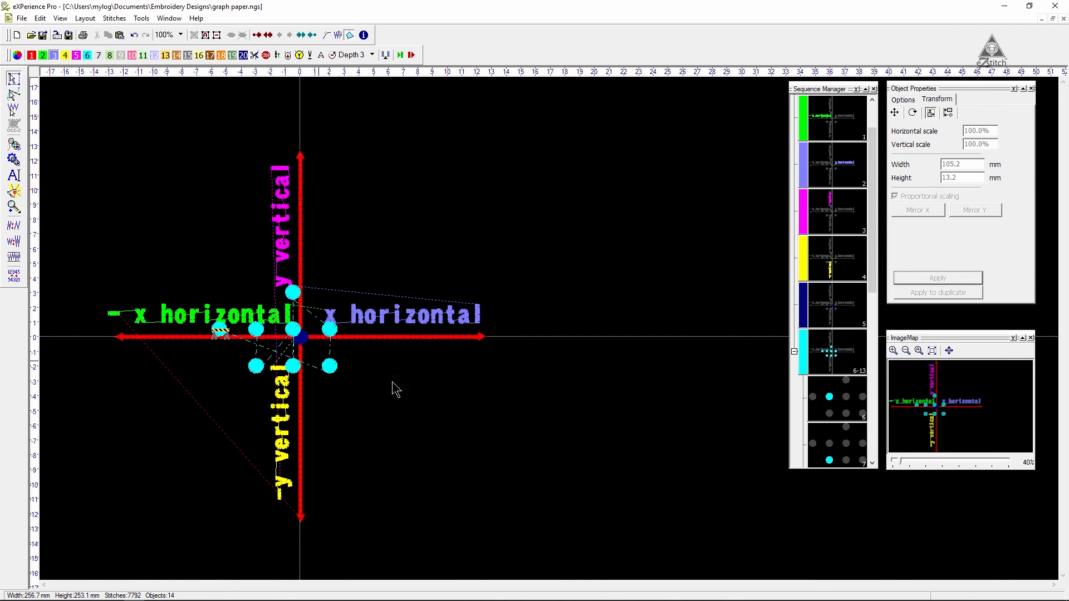
scroll(484, 398, up, 2)
scroll(484, 399, up, 5)
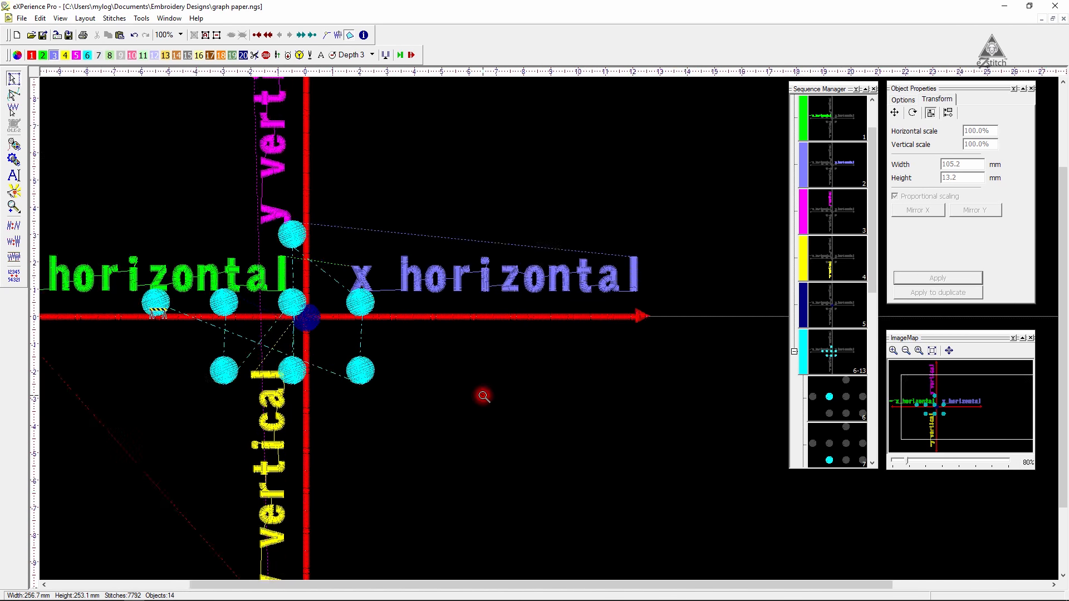
scroll(485, 399, down, 5)
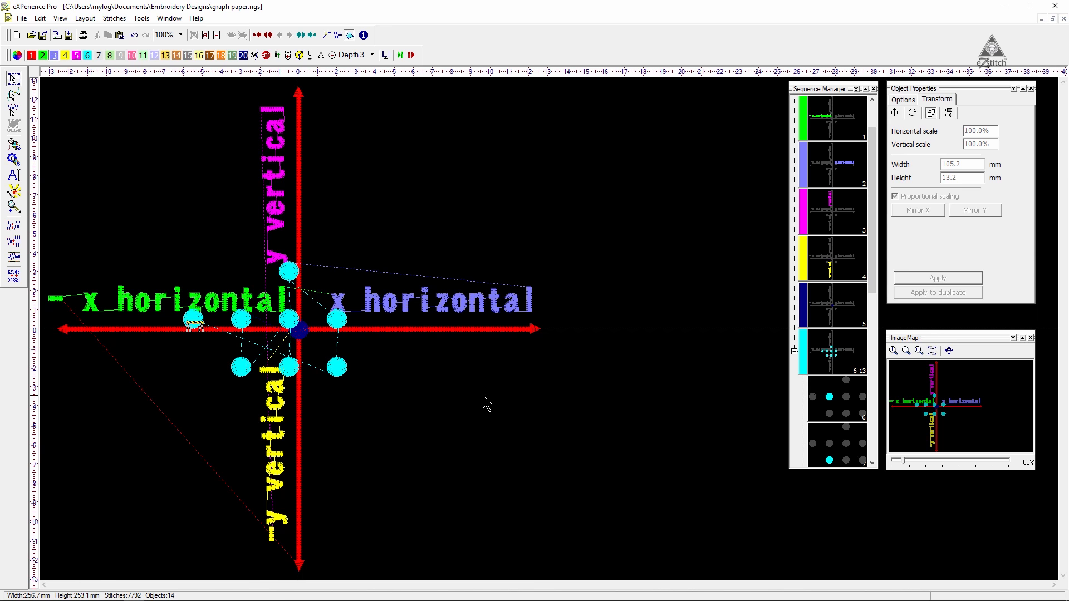
Save the graph paper design and close it, leaving the program open.
click(22, 19)
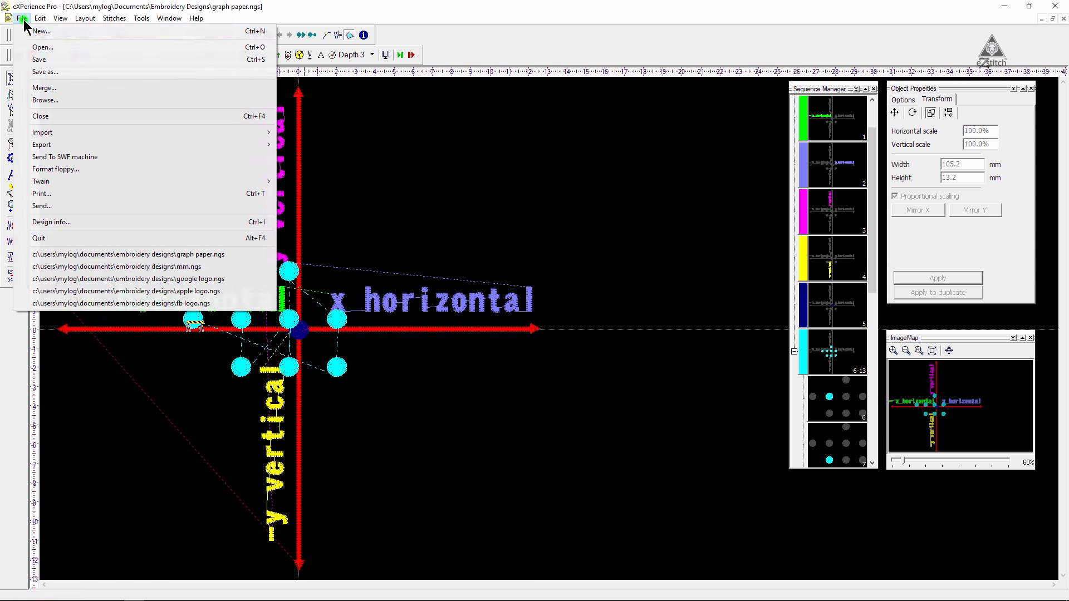
click(43, 59)
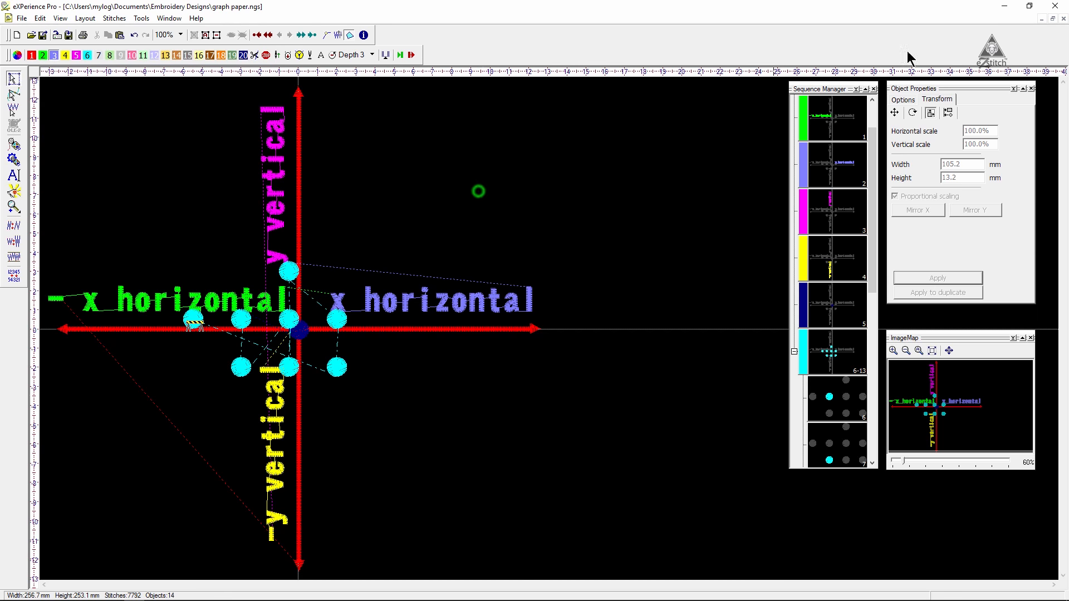
click(1063, 19)
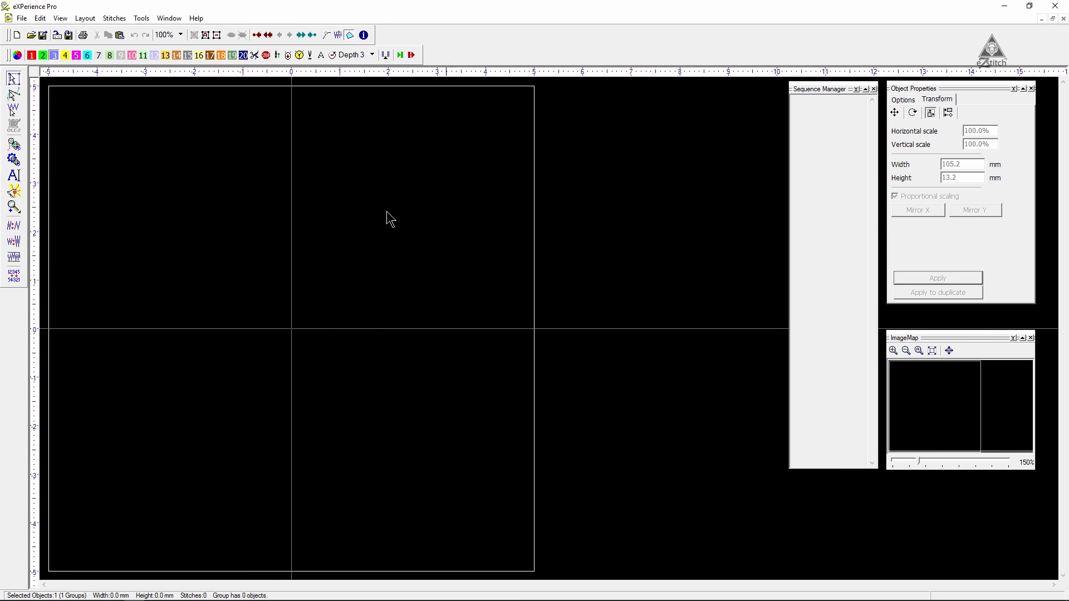